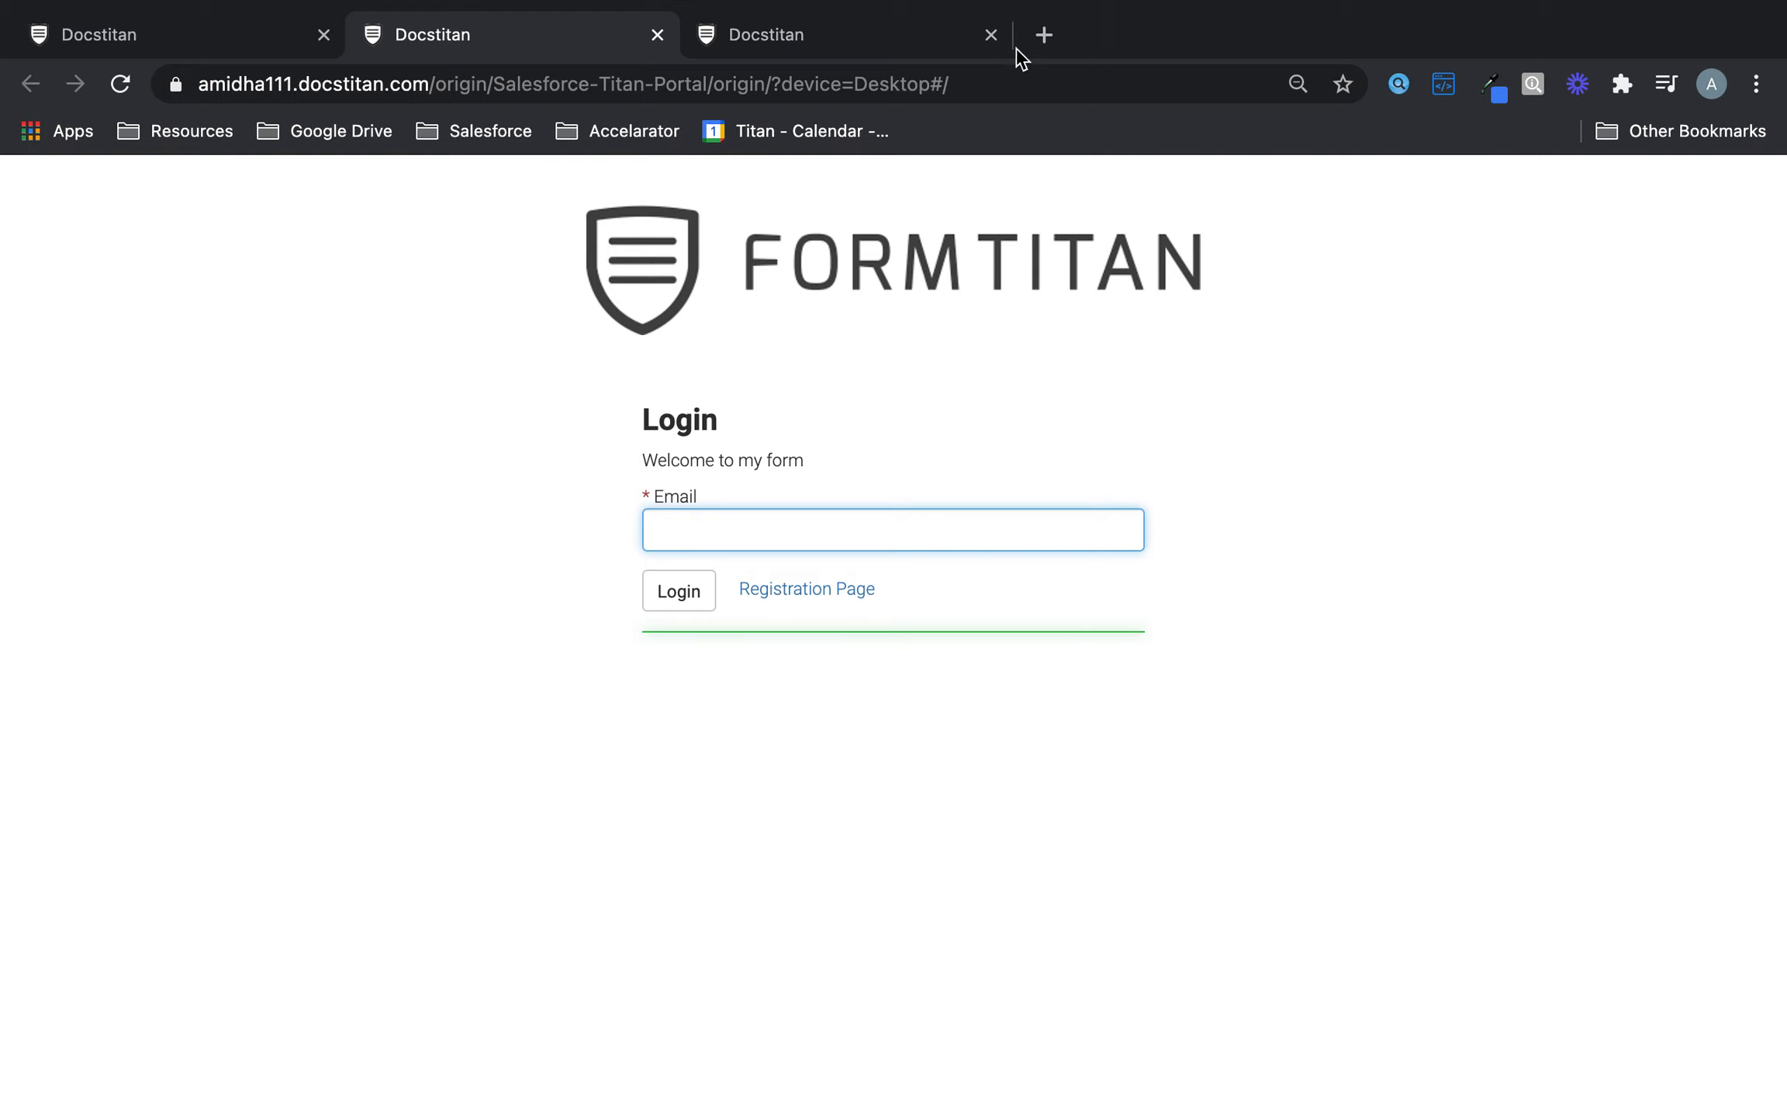
# Open midhaconsulting-dev-ed.my.salesforce.com in a new browser tab
pyautogui.click(1044, 36)
pyautogui.write('midhaconsulting-dev-ed.my.salesforce.com')
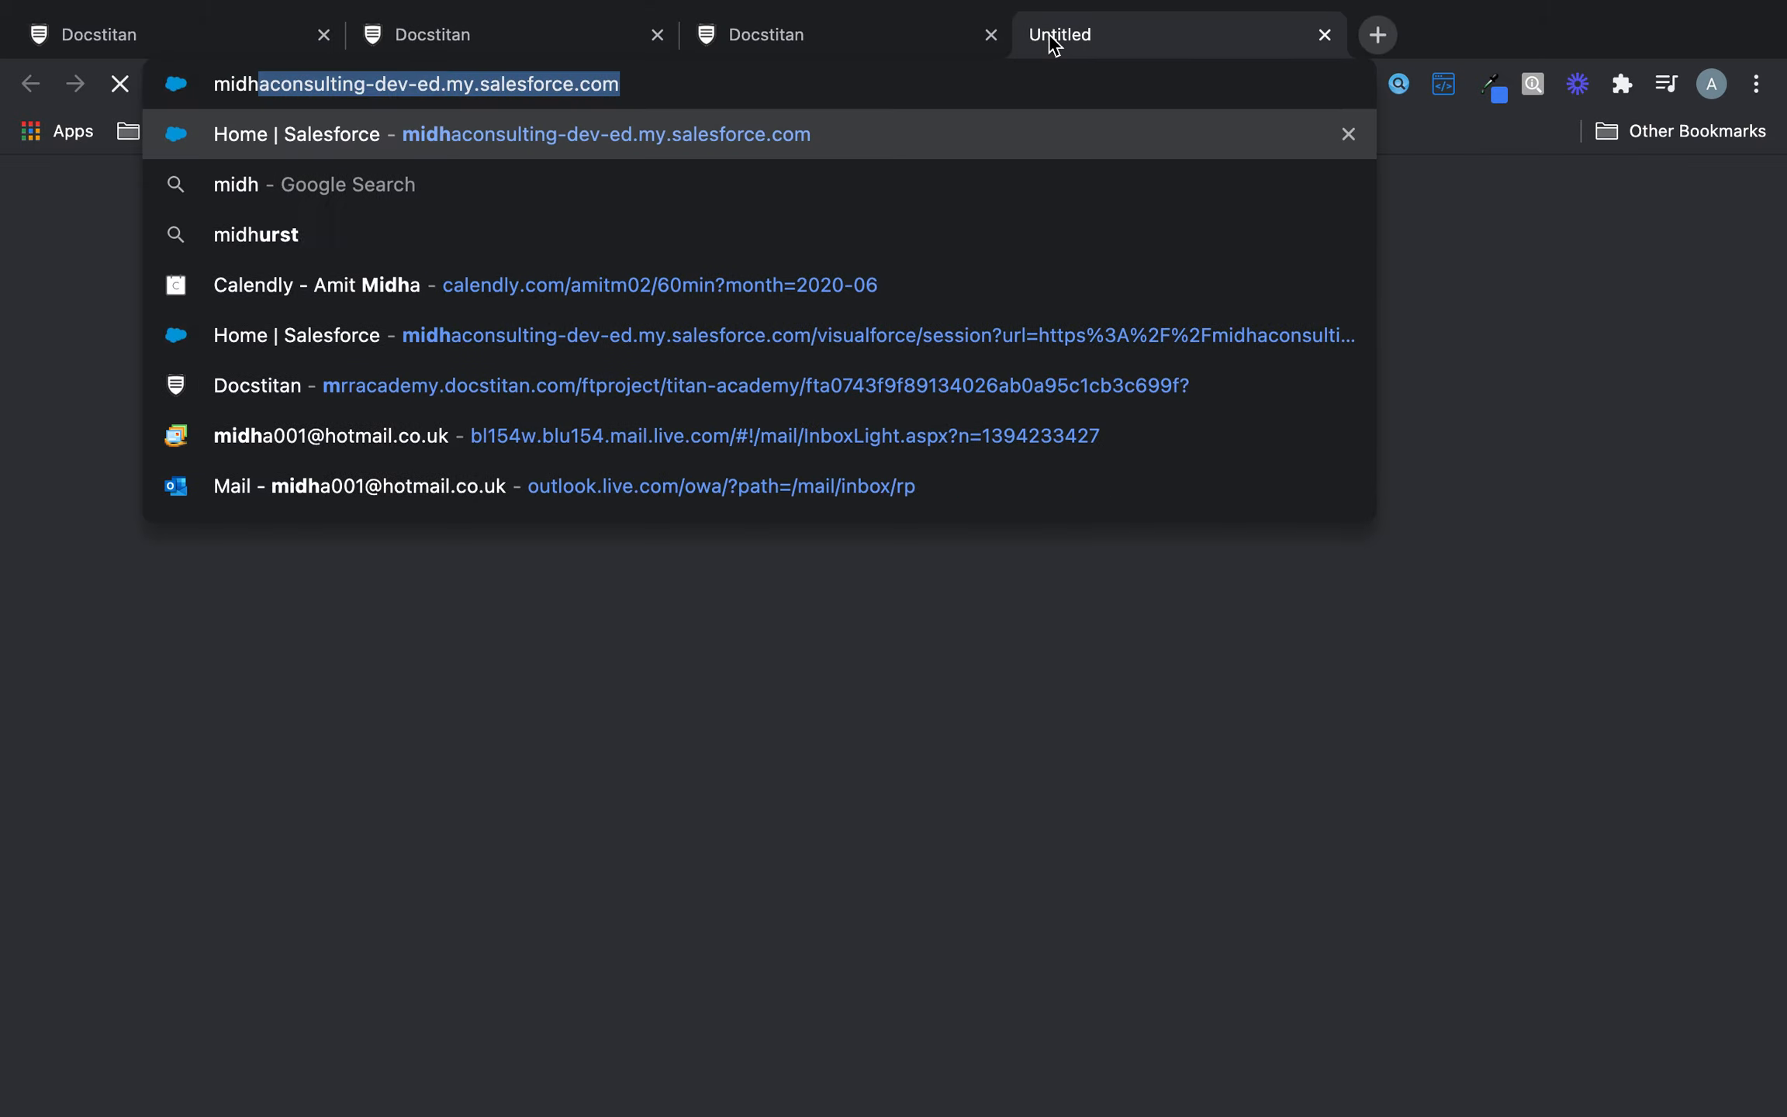
pyautogui.press('Return')
# Return to the Case Portal project and check its Contact Details and Cases tabs on the page
pyautogui.click(810, 48)
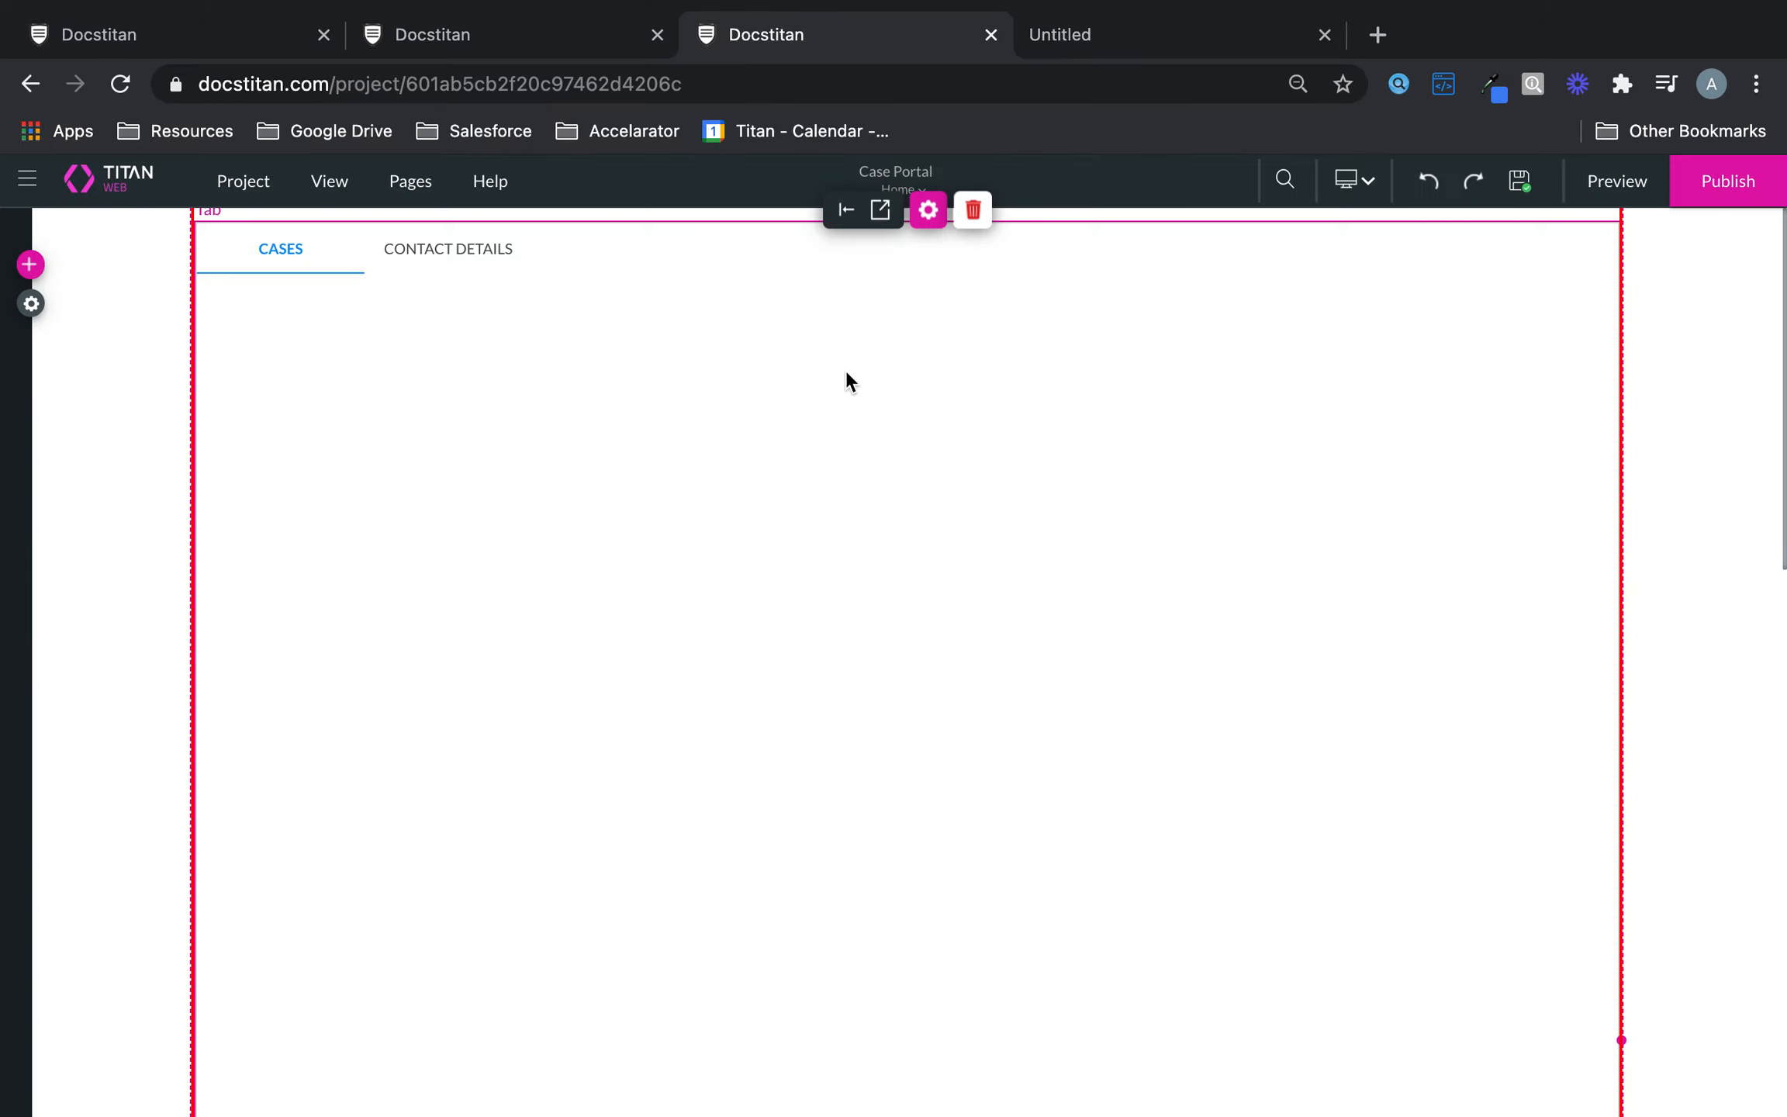
pyautogui.click(466, 264)
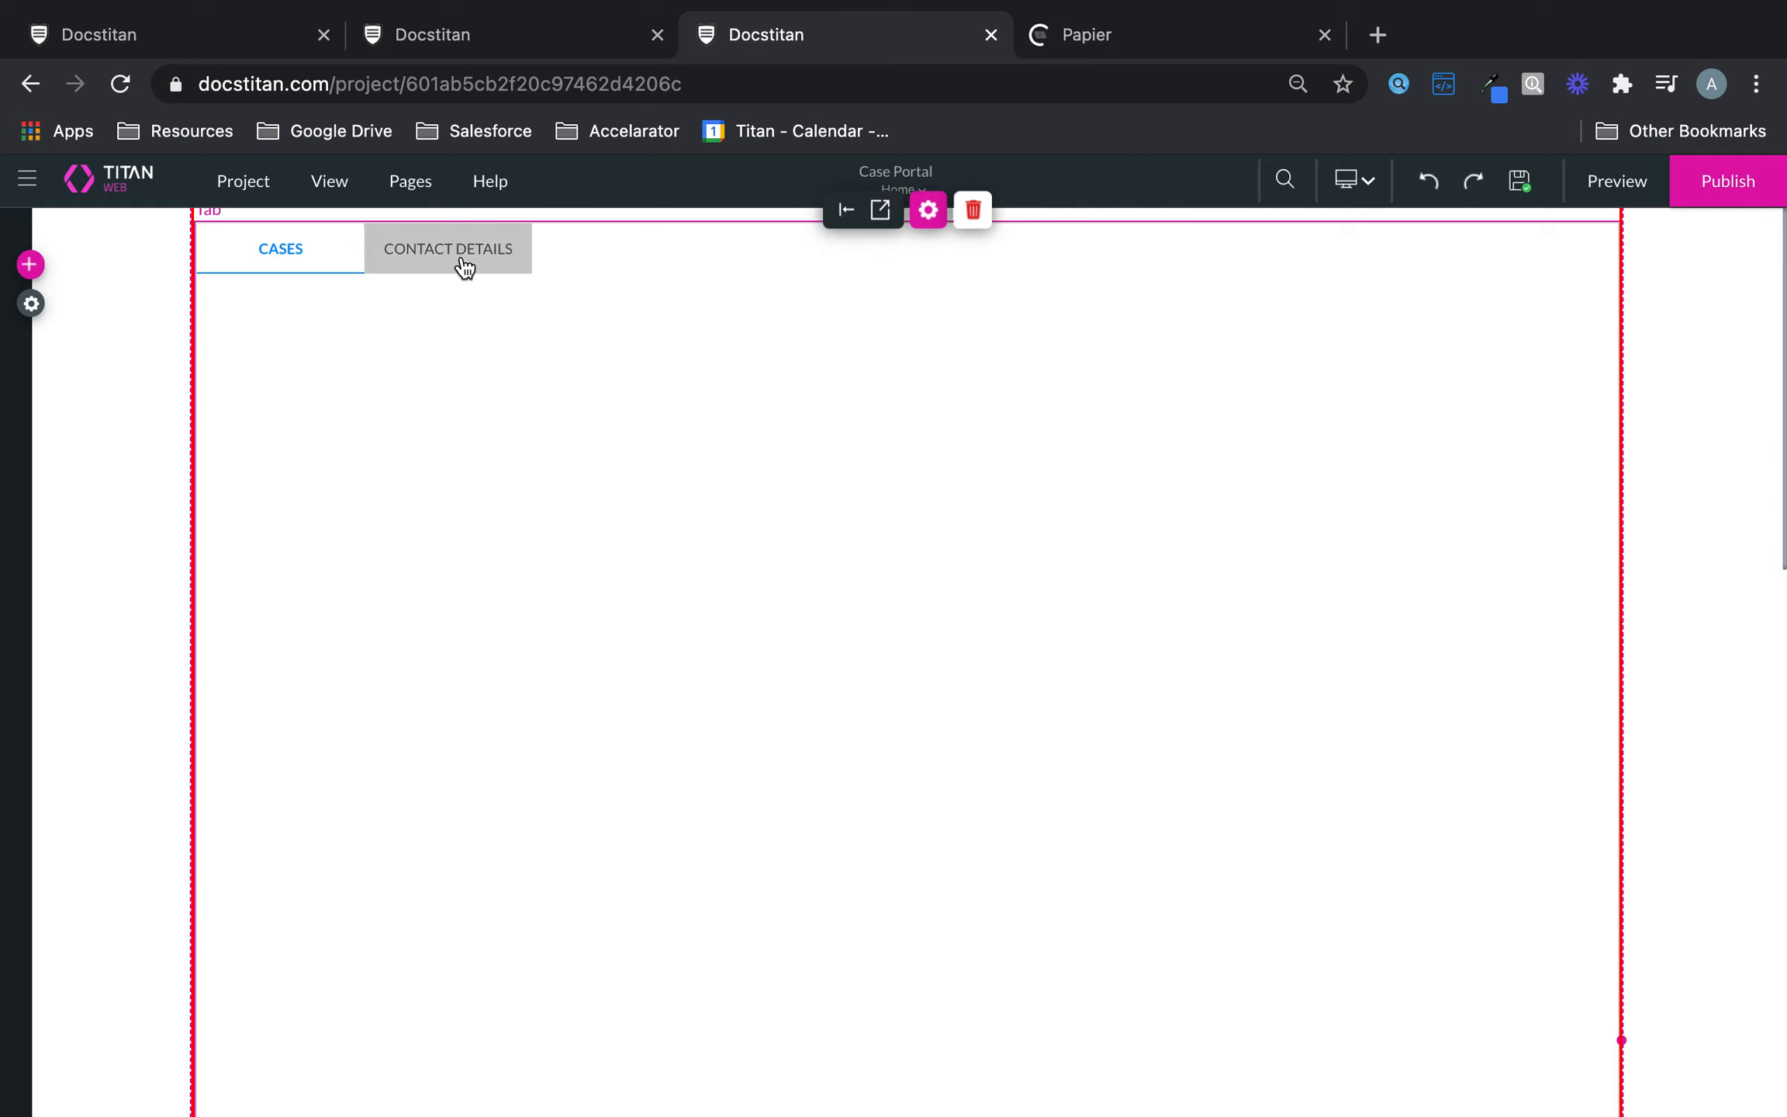
pyautogui.click(308, 257)
# Enable SmartV browser access in the project's User Access settings
pyautogui.click(31, 303)
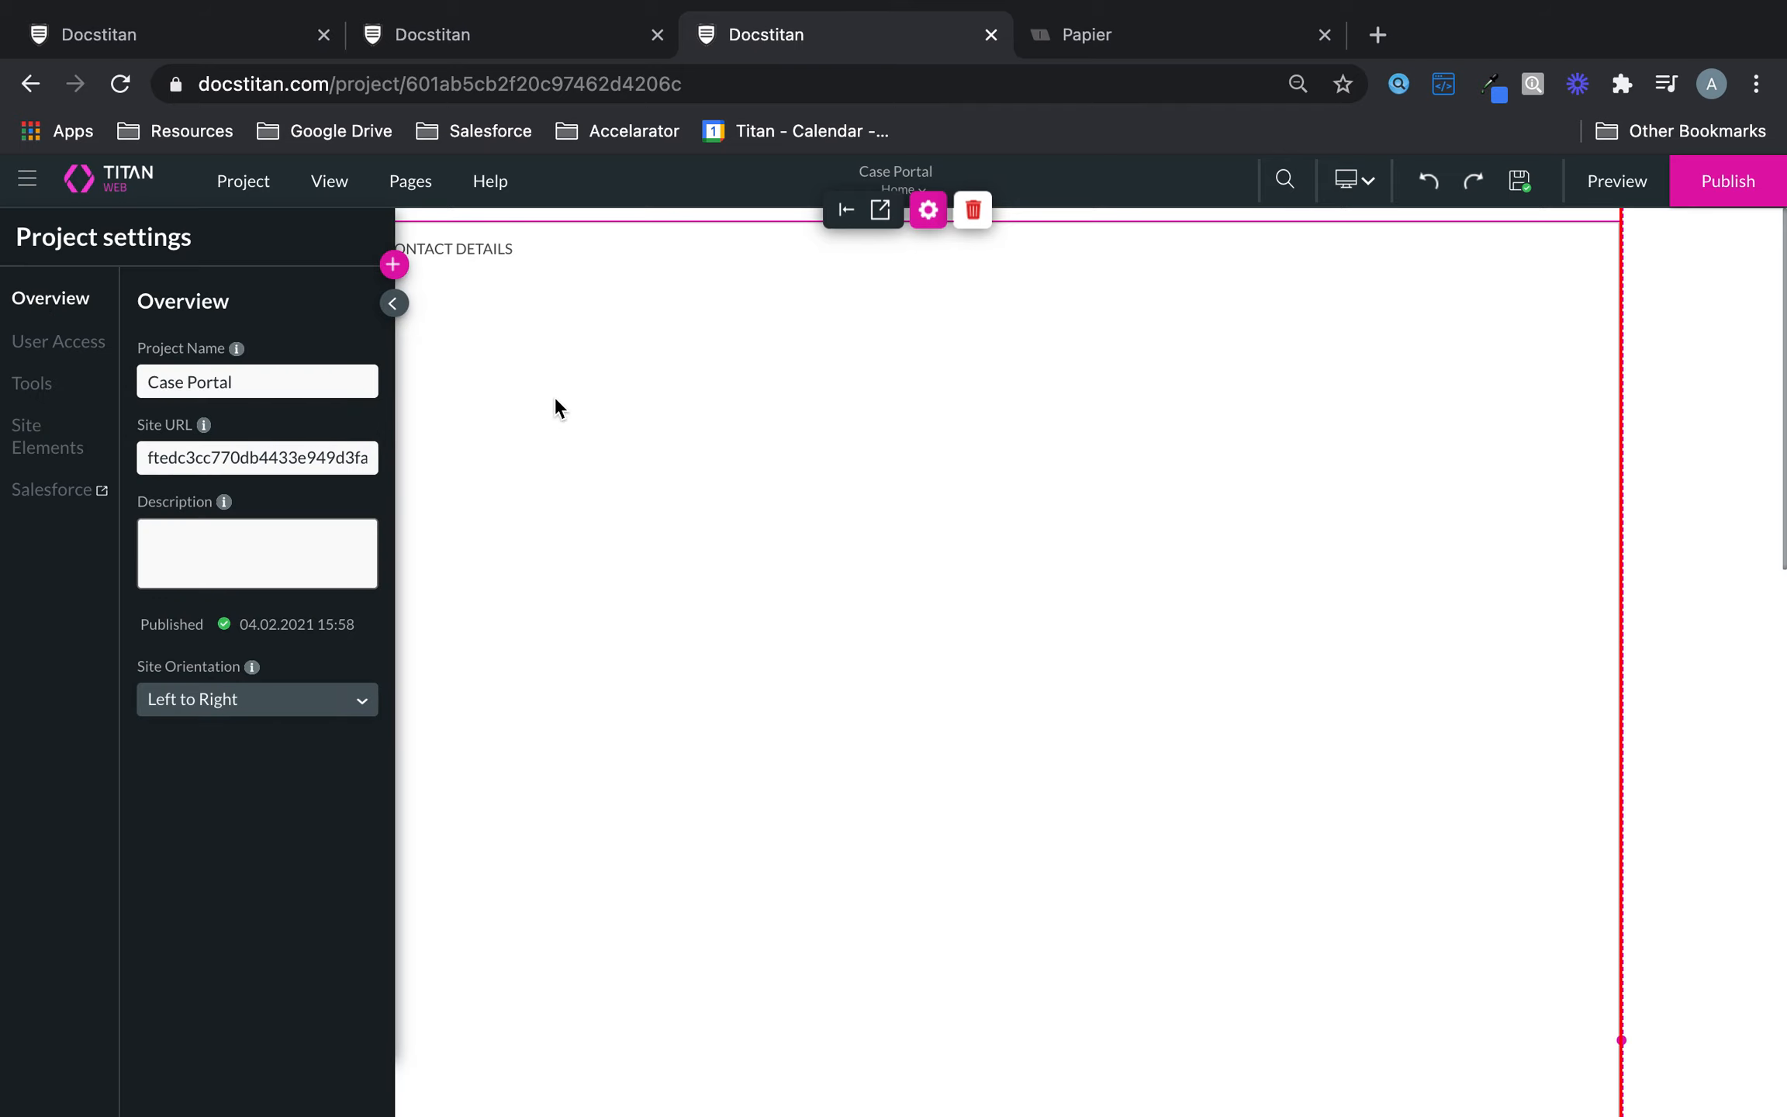
pyautogui.click(19, 388)
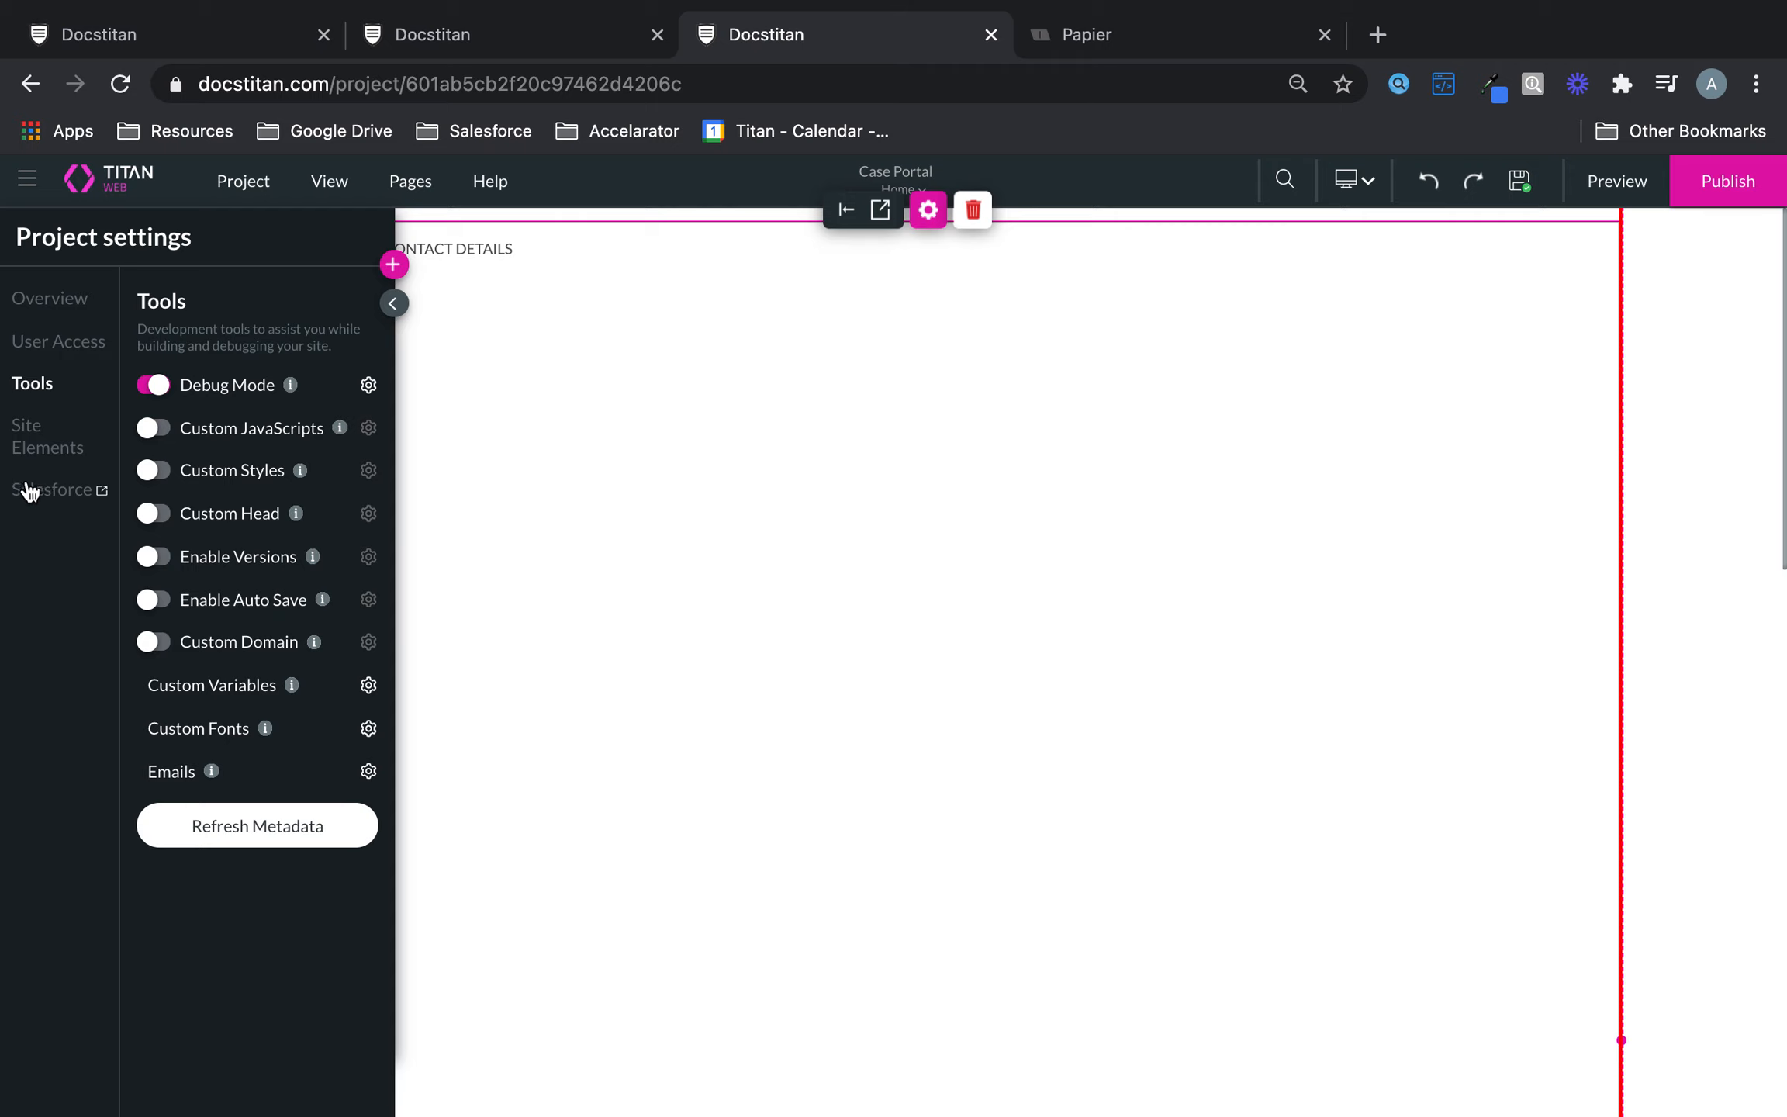
pyautogui.click(71, 346)
pyautogui.click(155, 419)
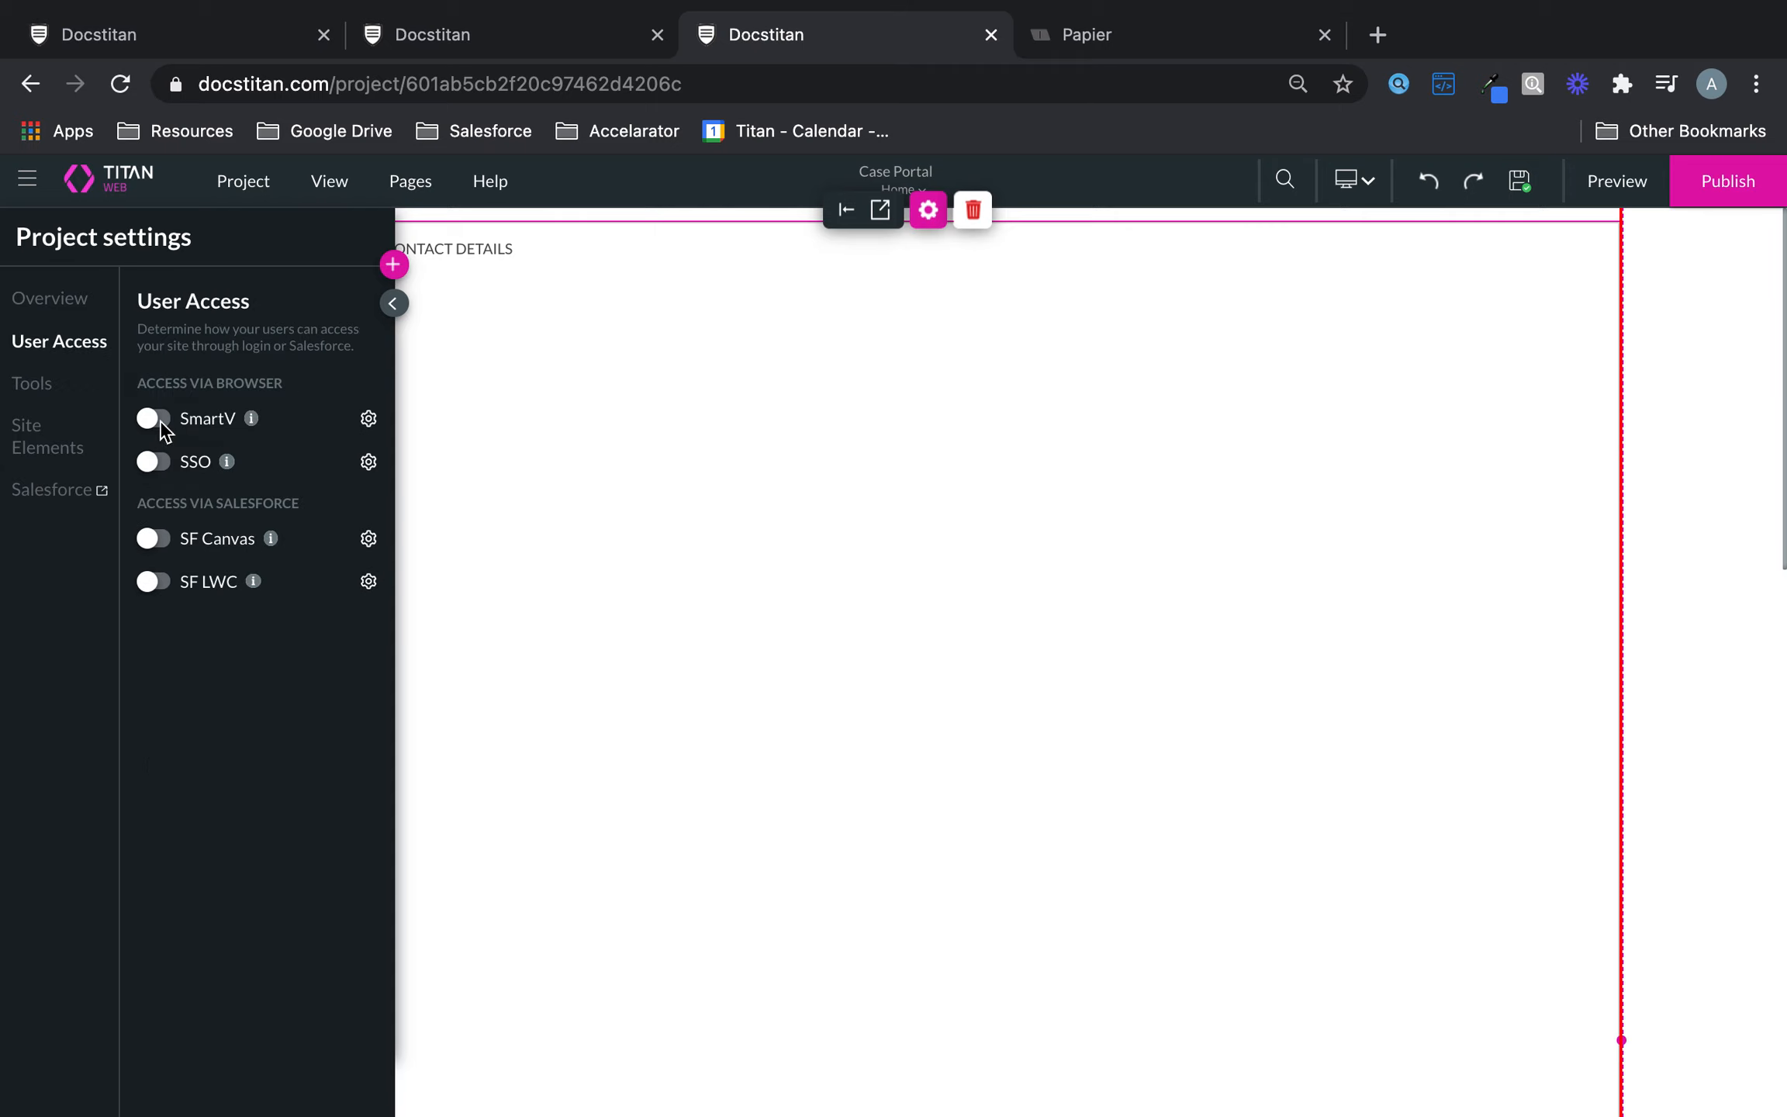
# Set the SmartV login object to Contact, with Contact ID as the required value and Email as the email field
pyautogui.click(550, 506)
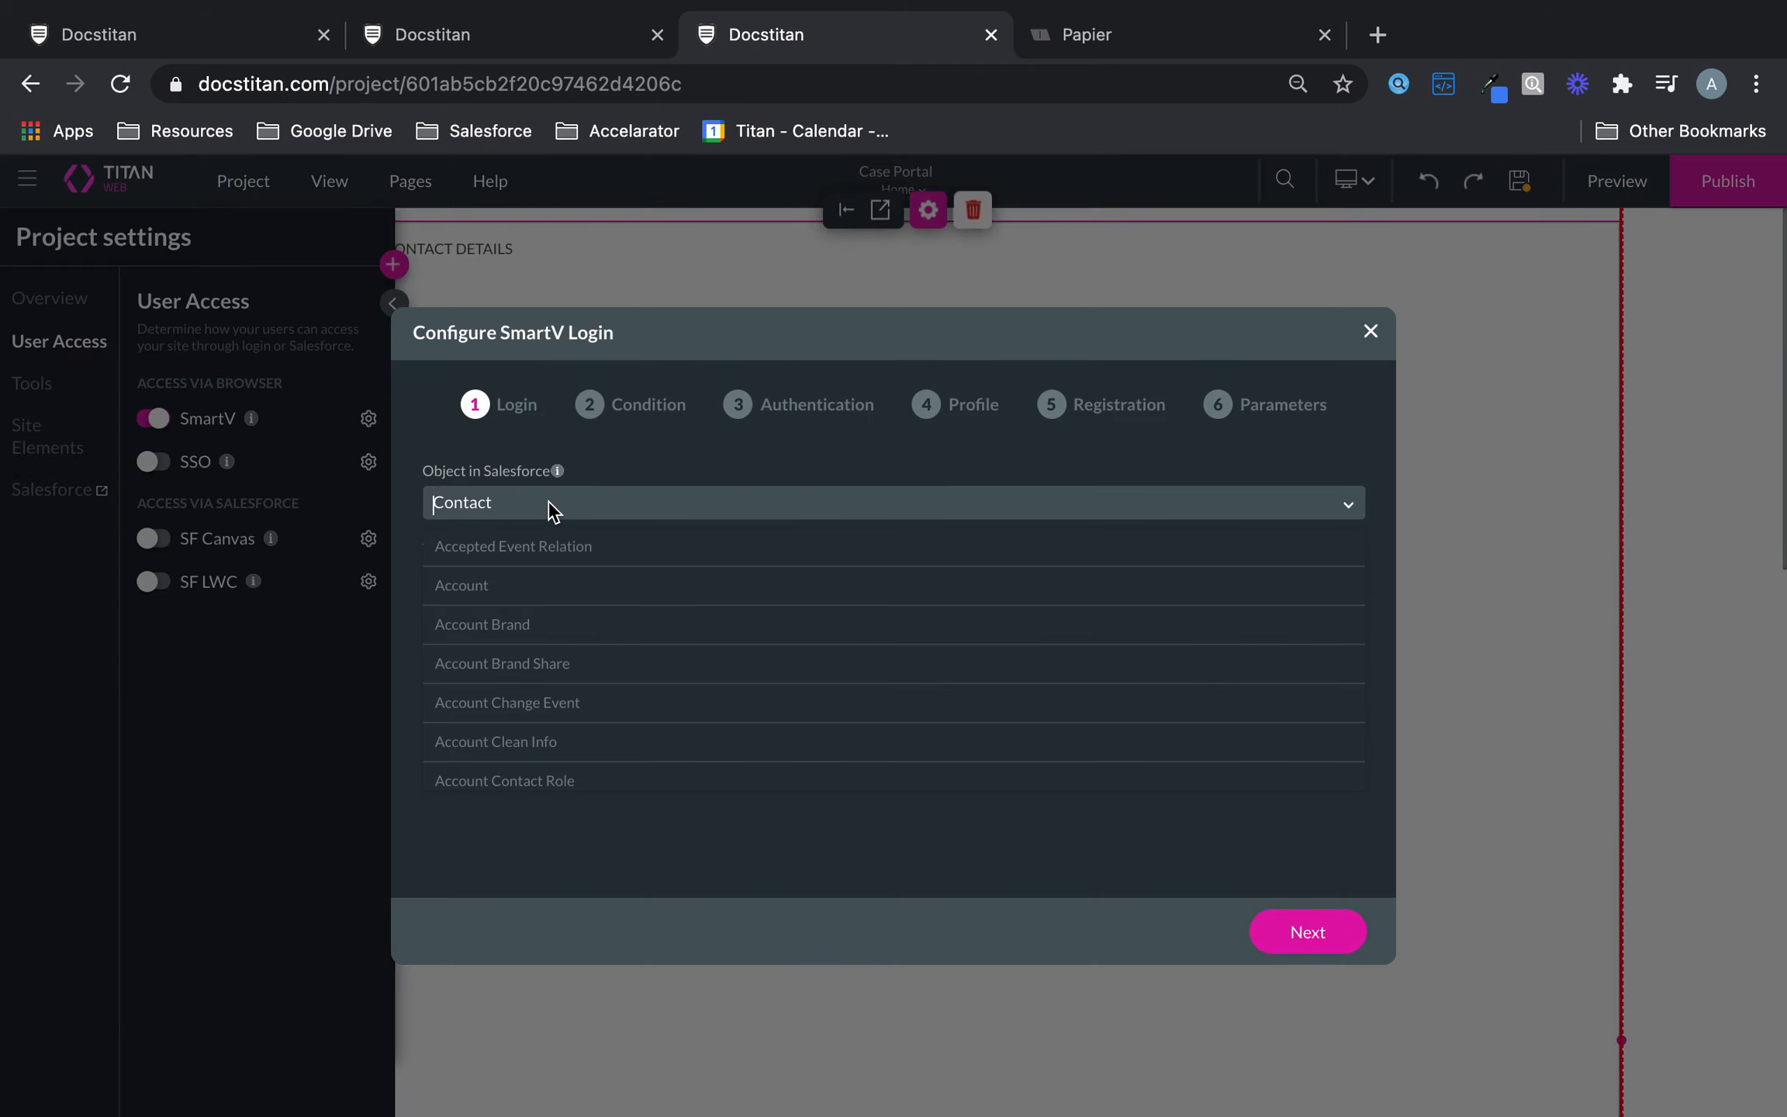
pyautogui.write('cont')
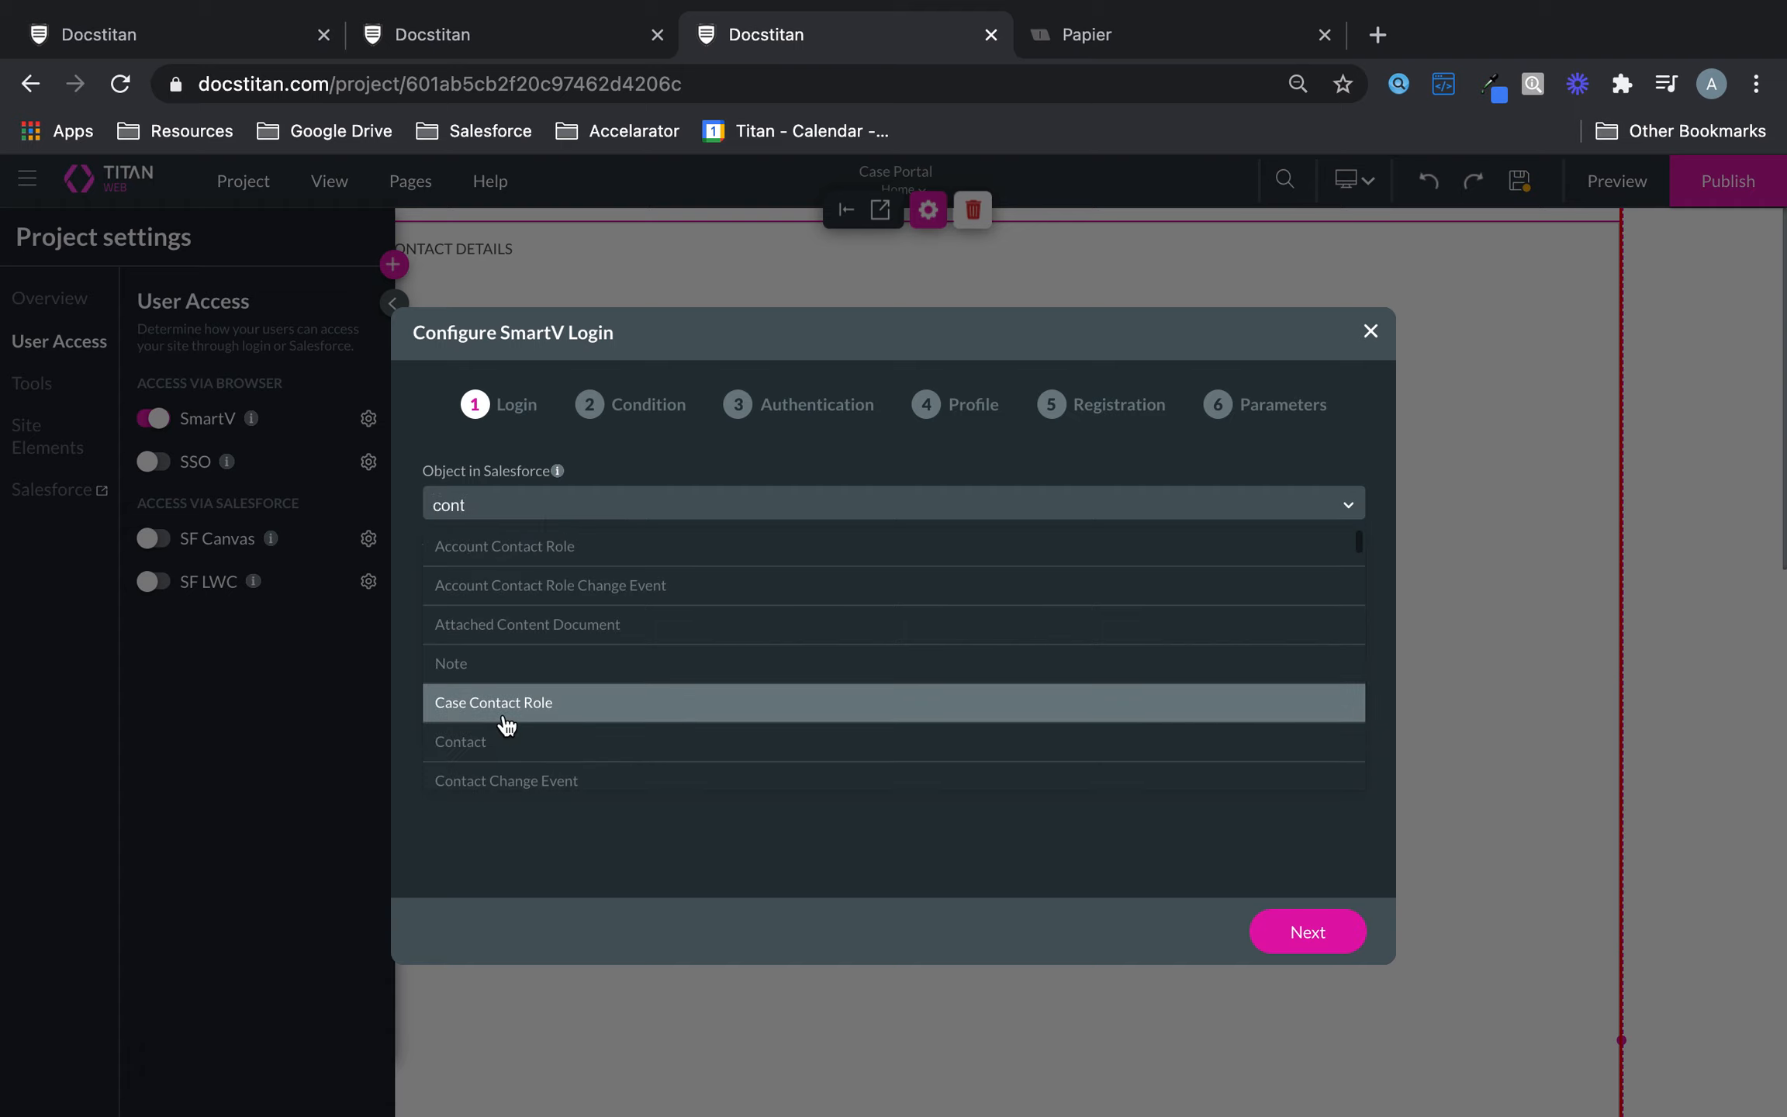
pyautogui.click(505, 741)
pyautogui.click(543, 584)
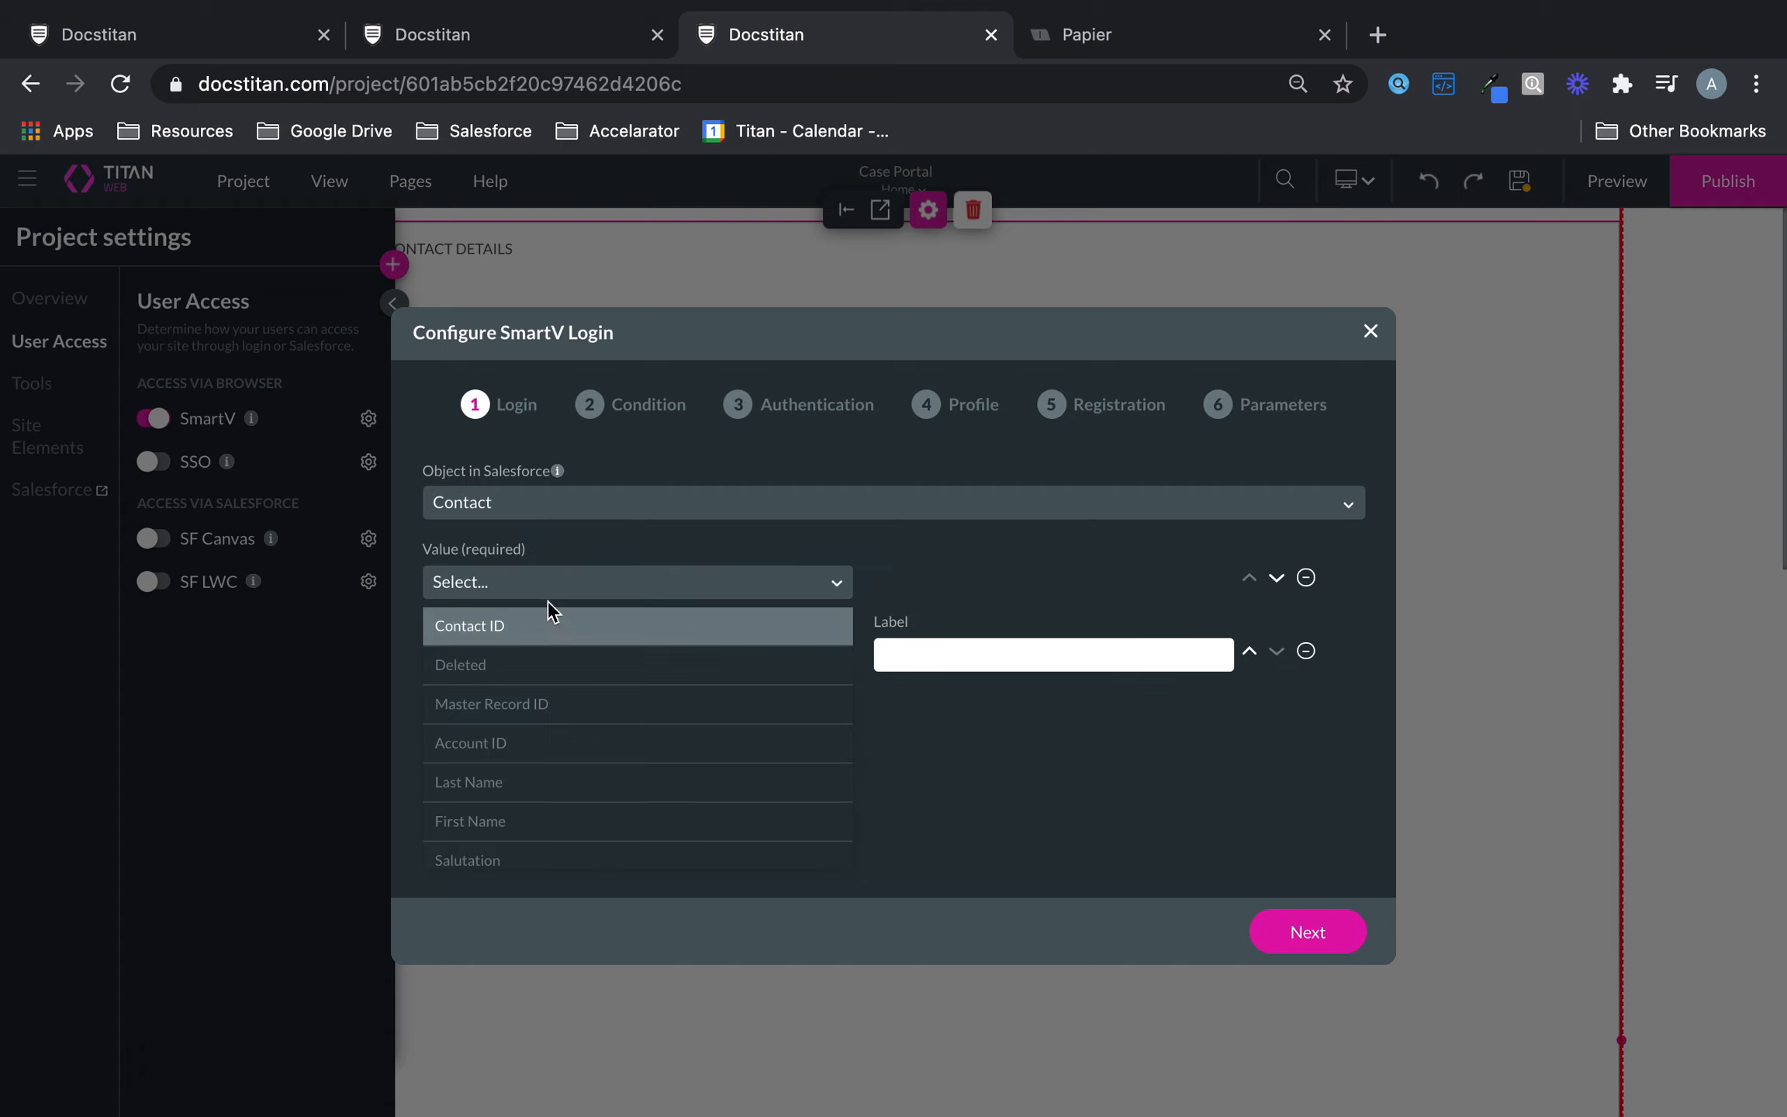
pyautogui.click(545, 621)
pyautogui.click(539, 656)
pyautogui.write('ema')
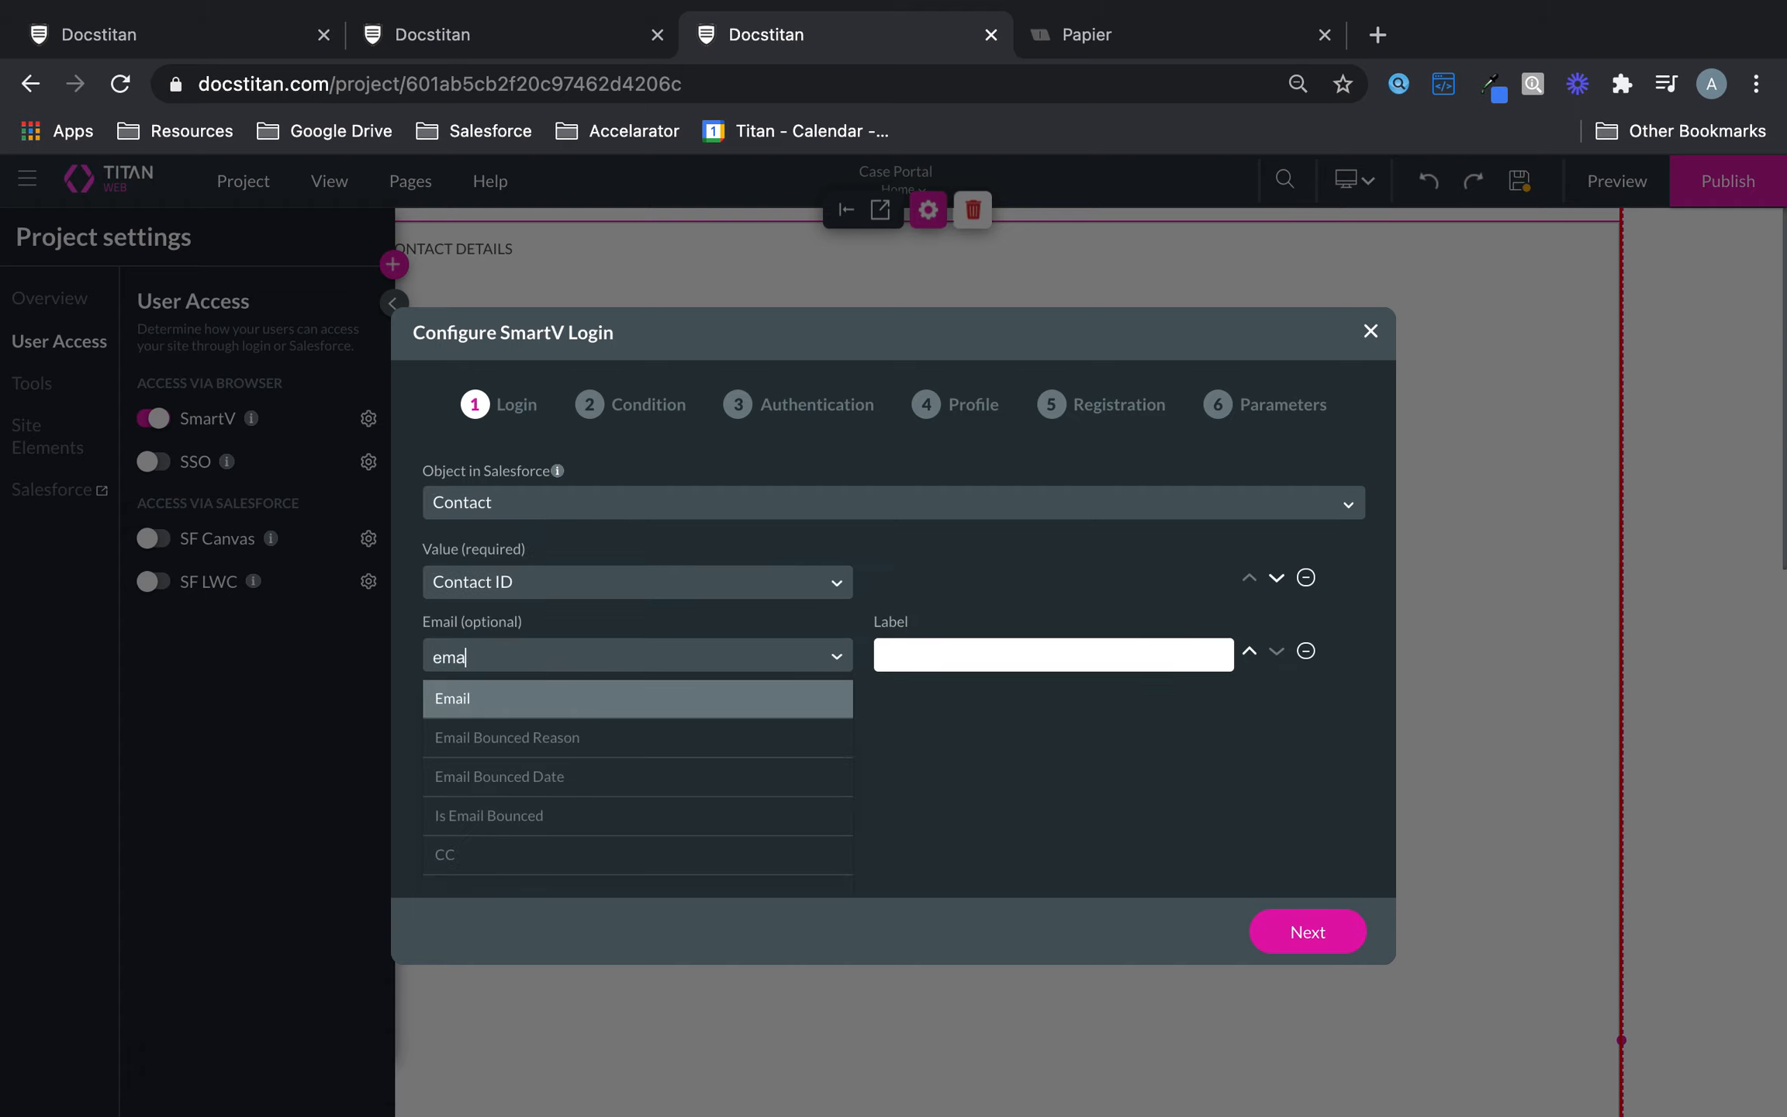
pyautogui.click(535, 700)
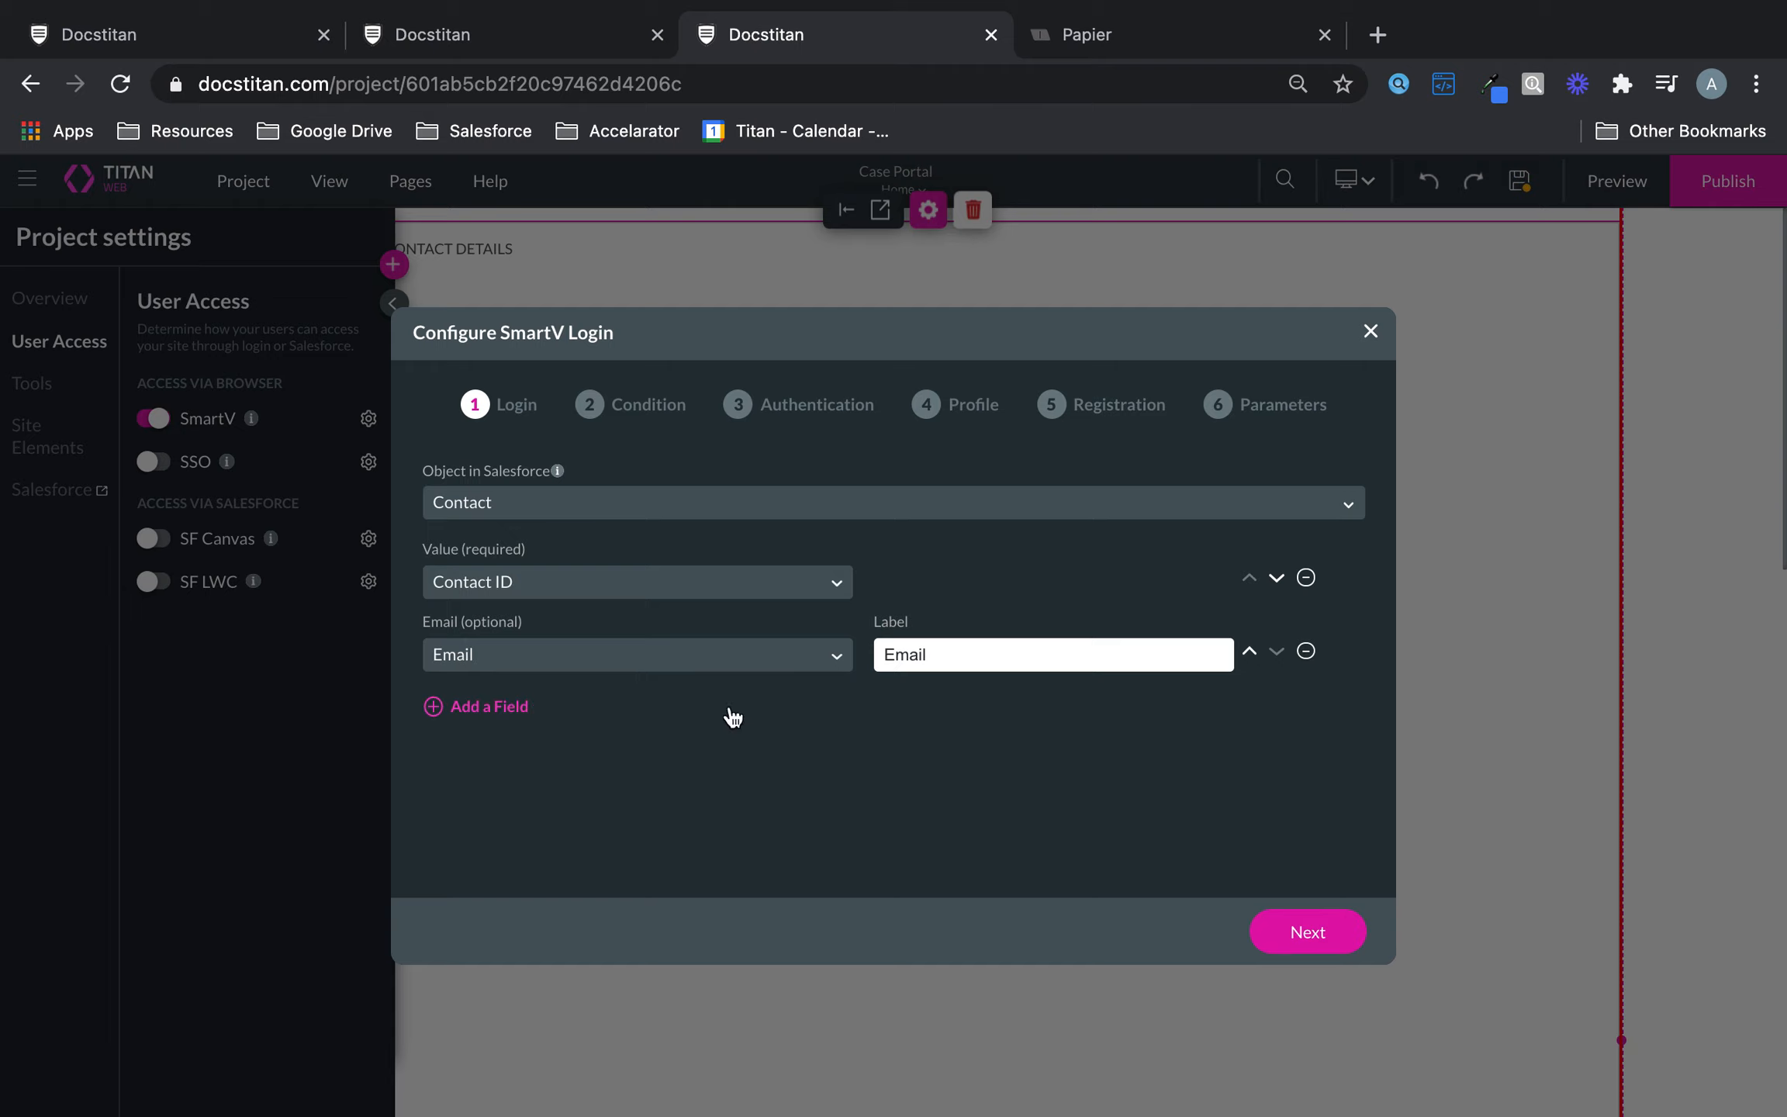
pyautogui.click(1292, 925)
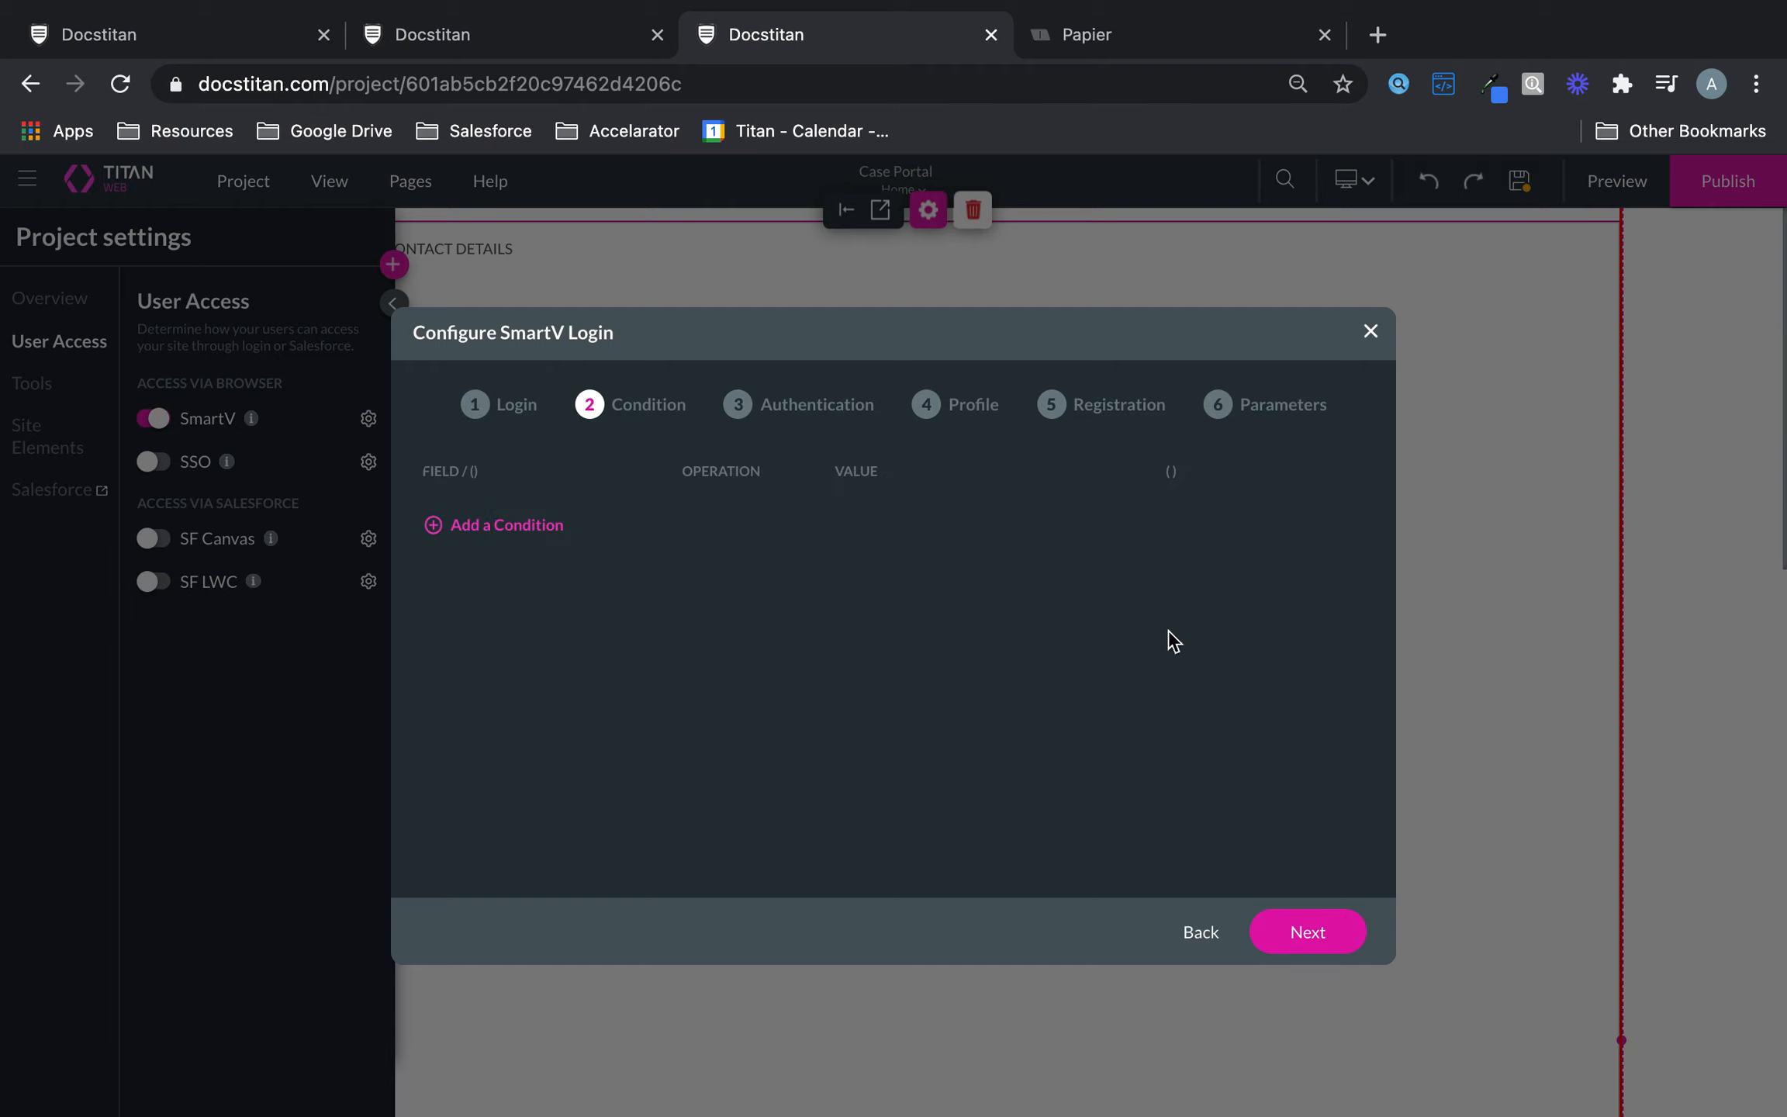
# Leave the login conditions empty and enable two-factor authentication with Form Titan Secret Key as the verification code field
pyautogui.click(1306, 933)
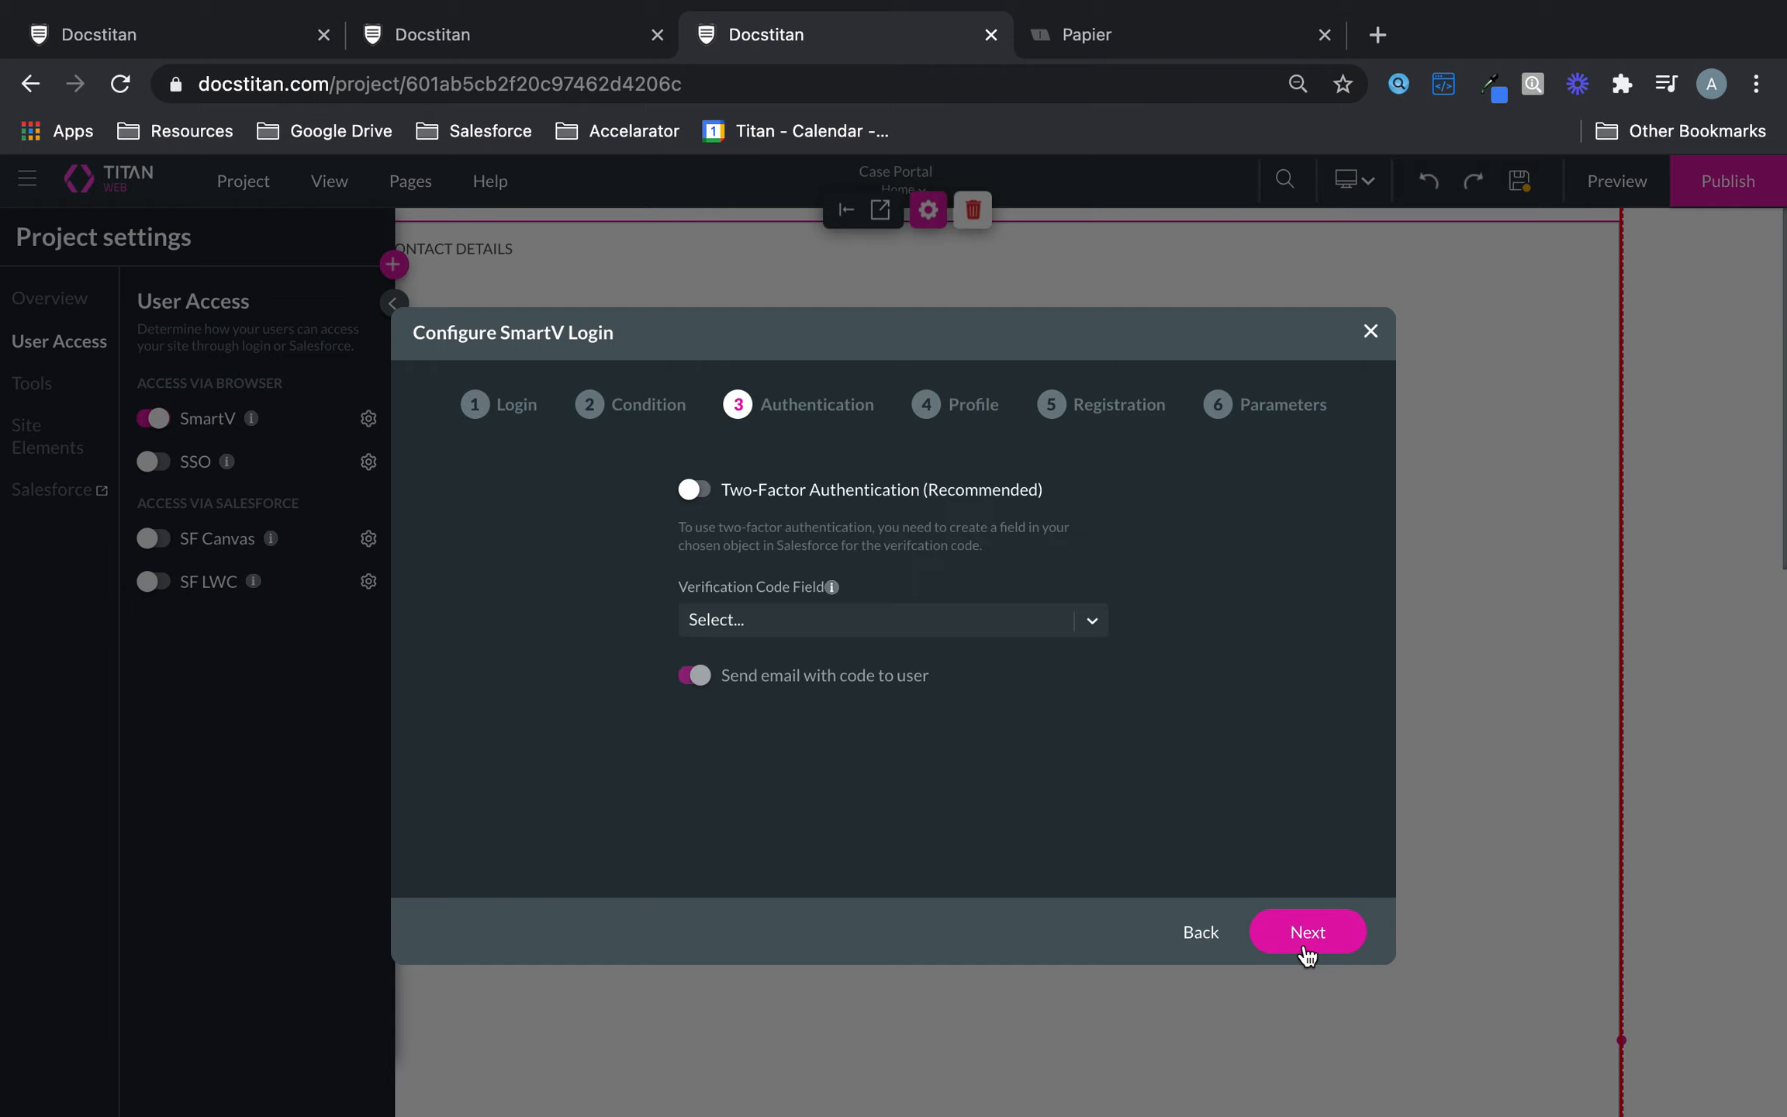
pyautogui.click(905, 642)
pyautogui.click(906, 629)
pyautogui.click(717, 481)
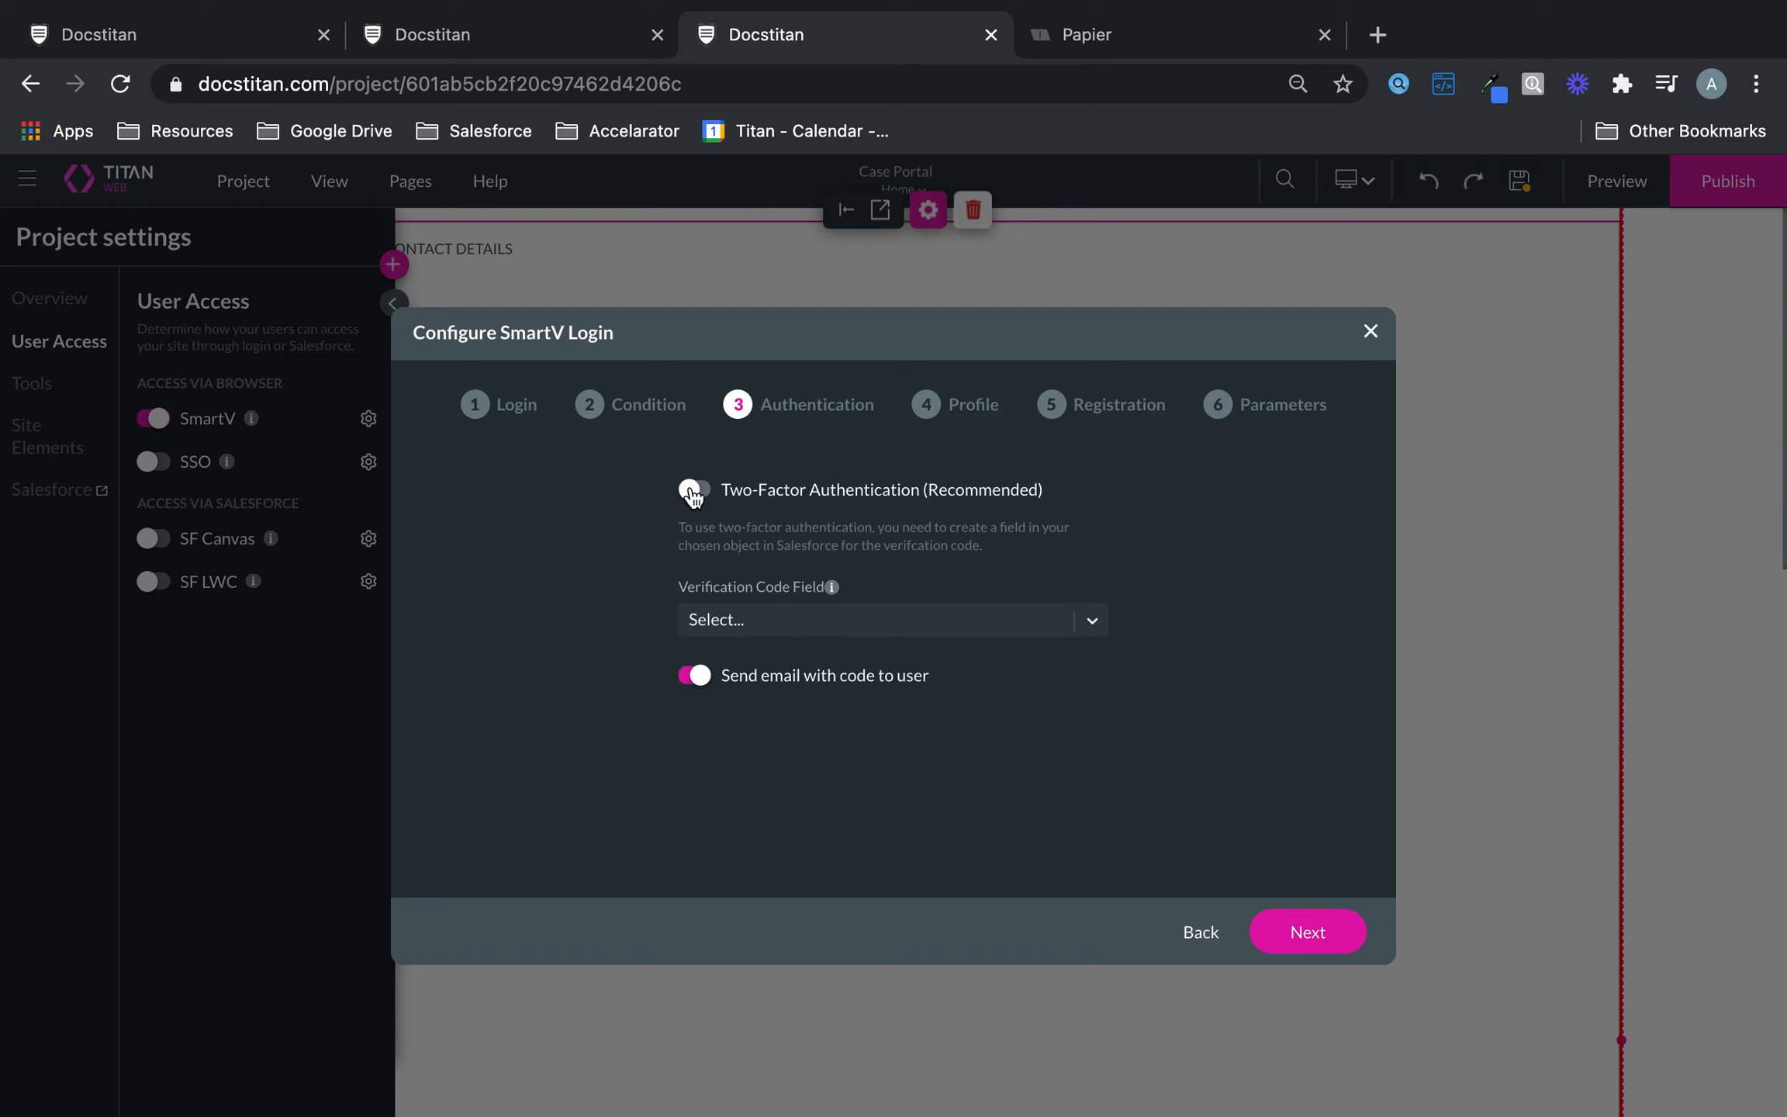
pyautogui.click(849, 628)
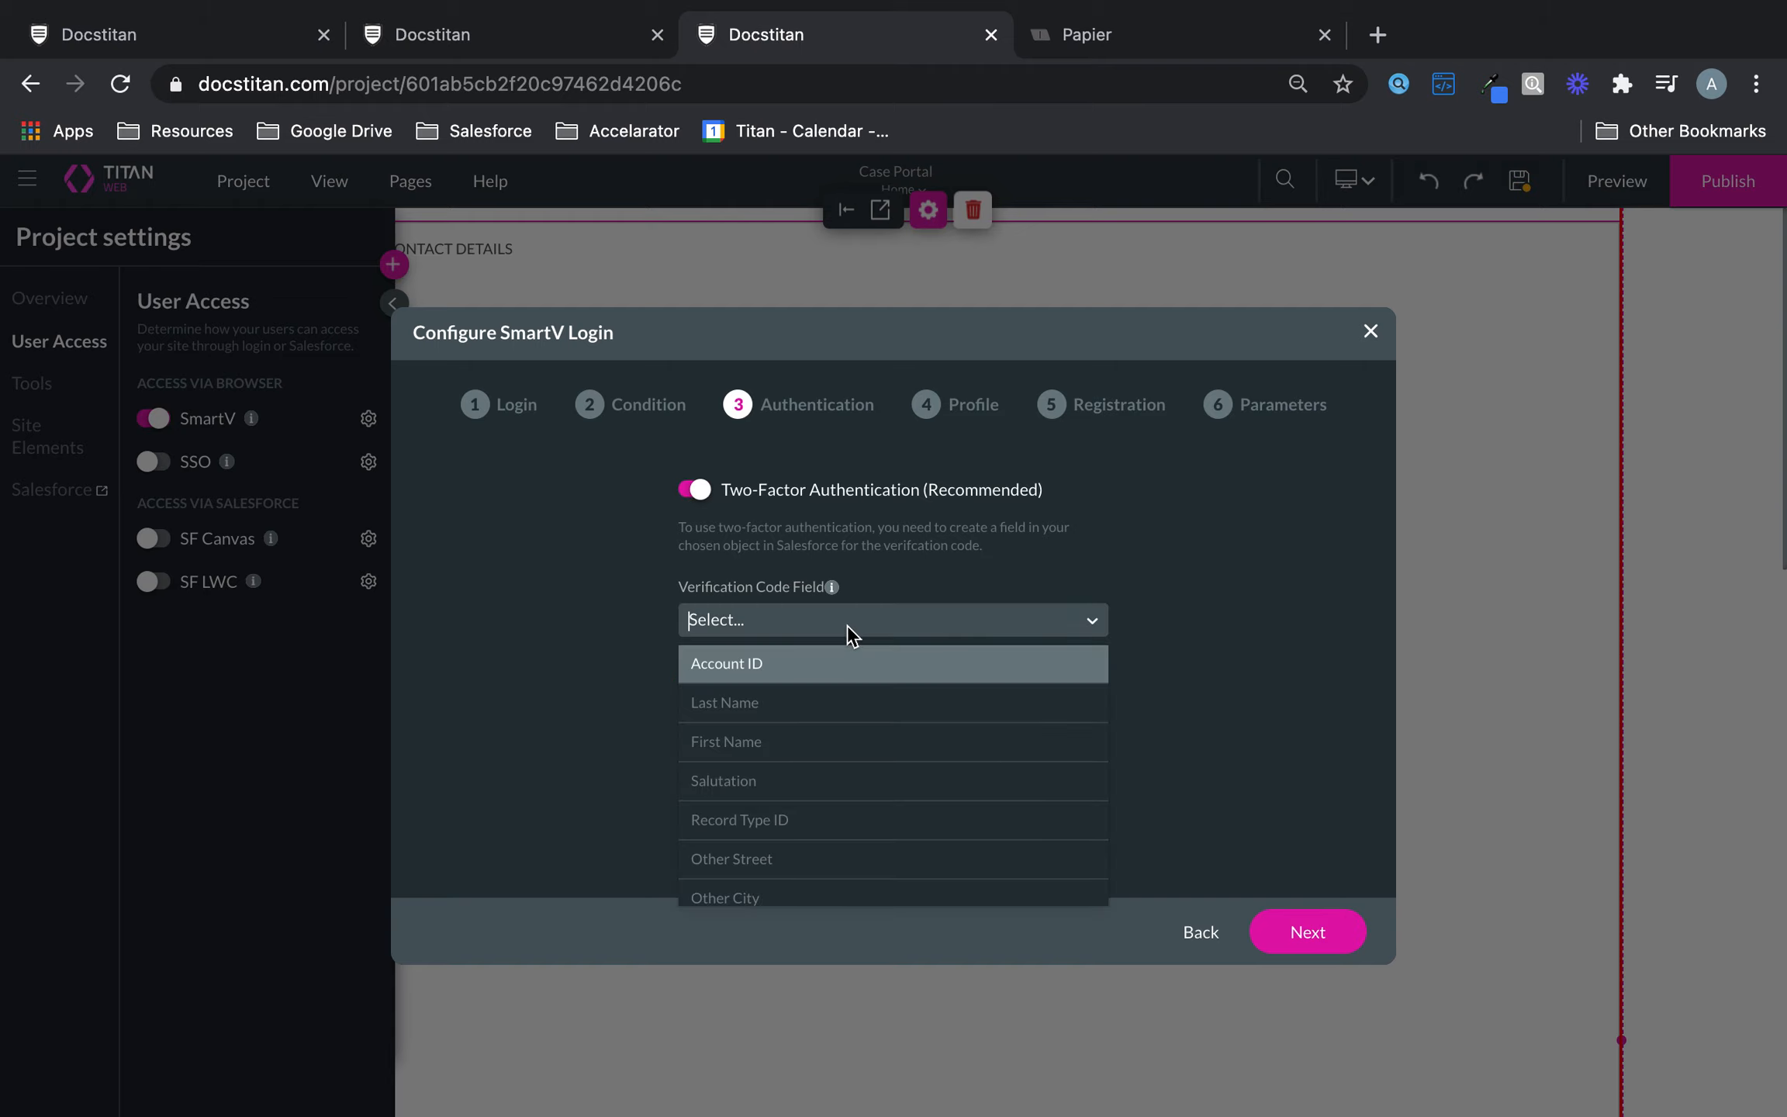
pyautogui.write('sec')
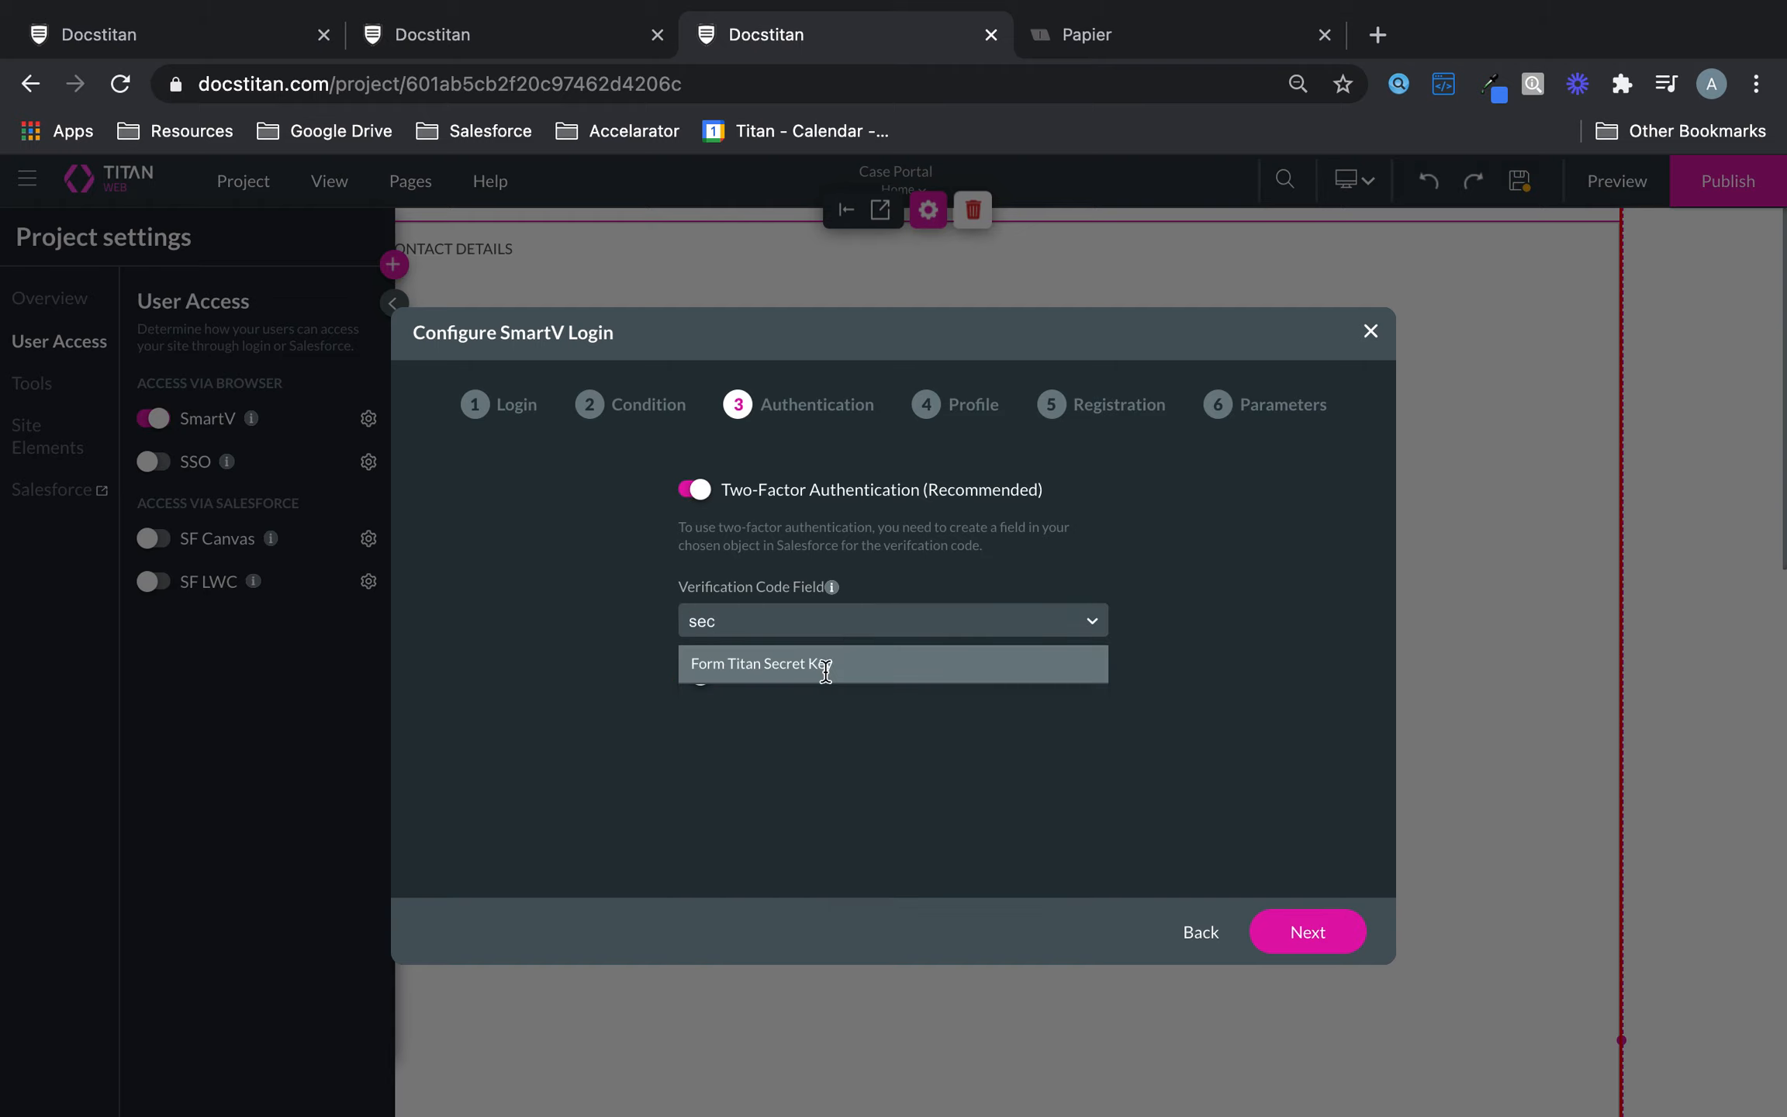
pyautogui.click(829, 682)
pyautogui.click(1284, 929)
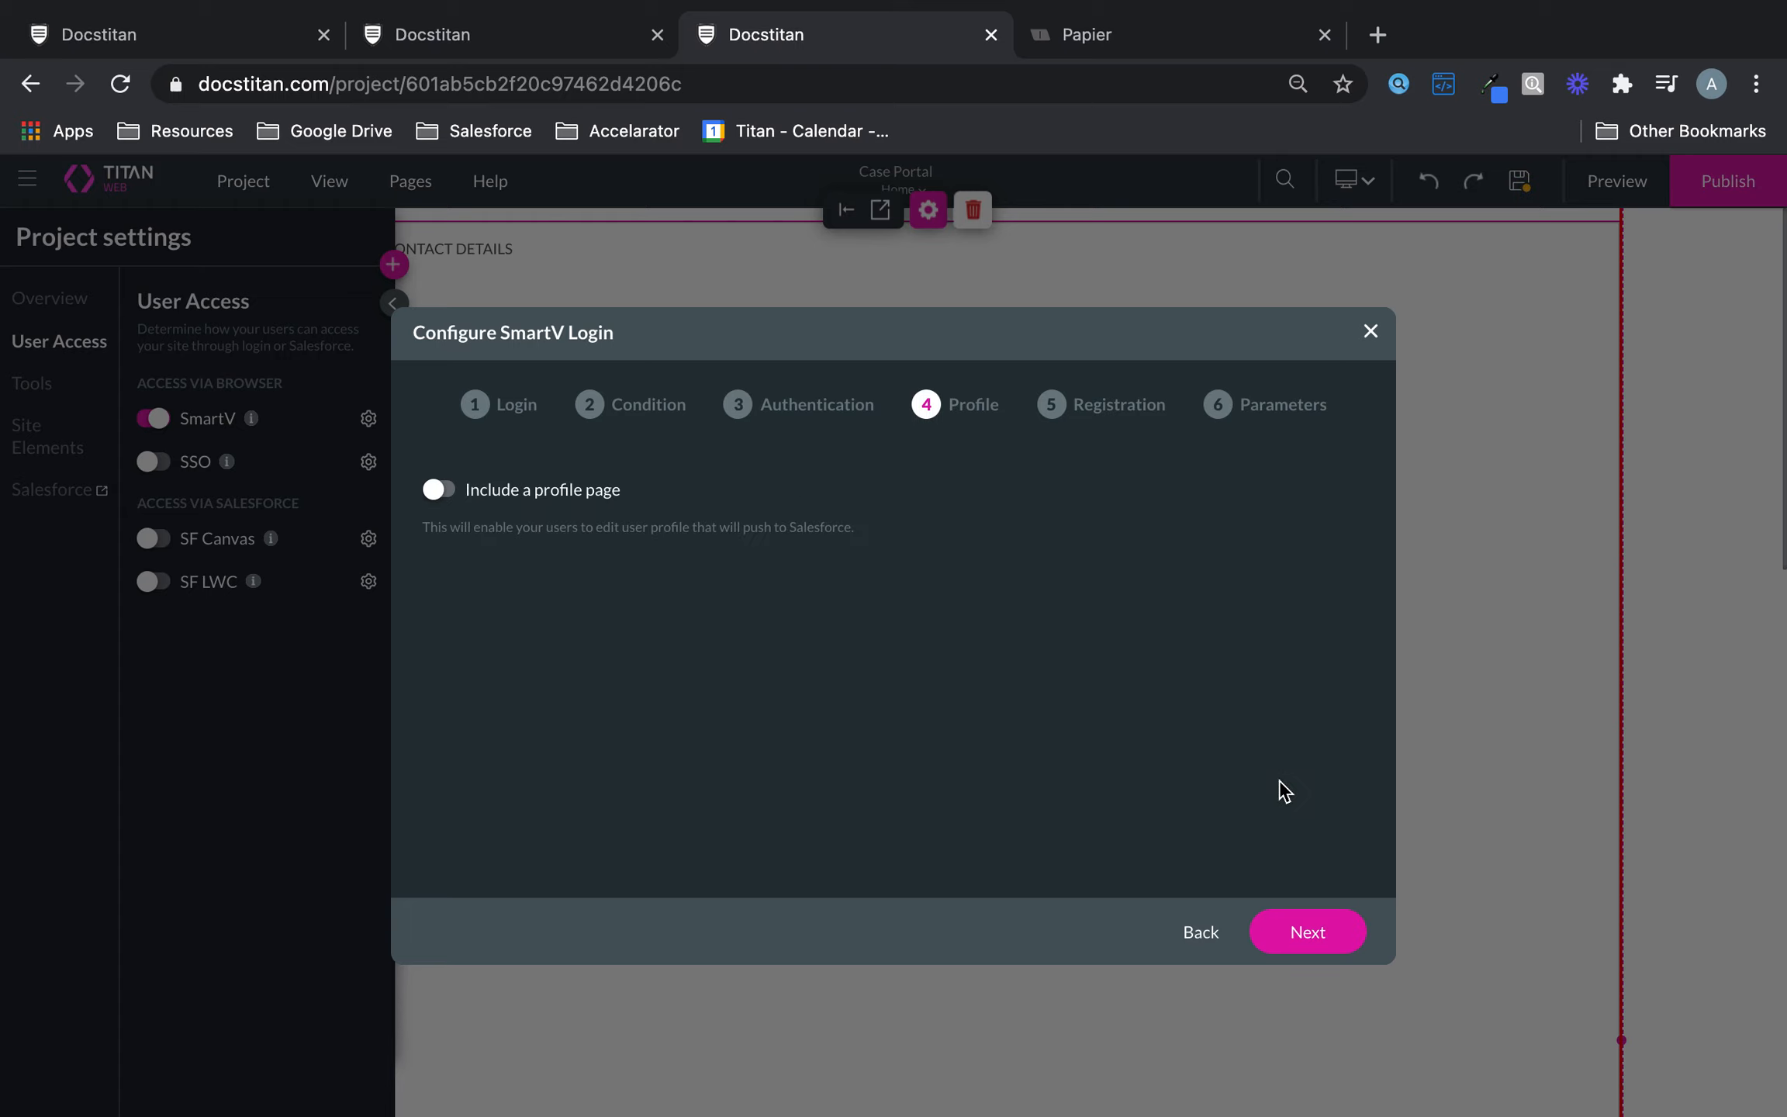
# Generate the SmartV login with no profile page, the registration page included and no parameters
pyautogui.click(1280, 925)
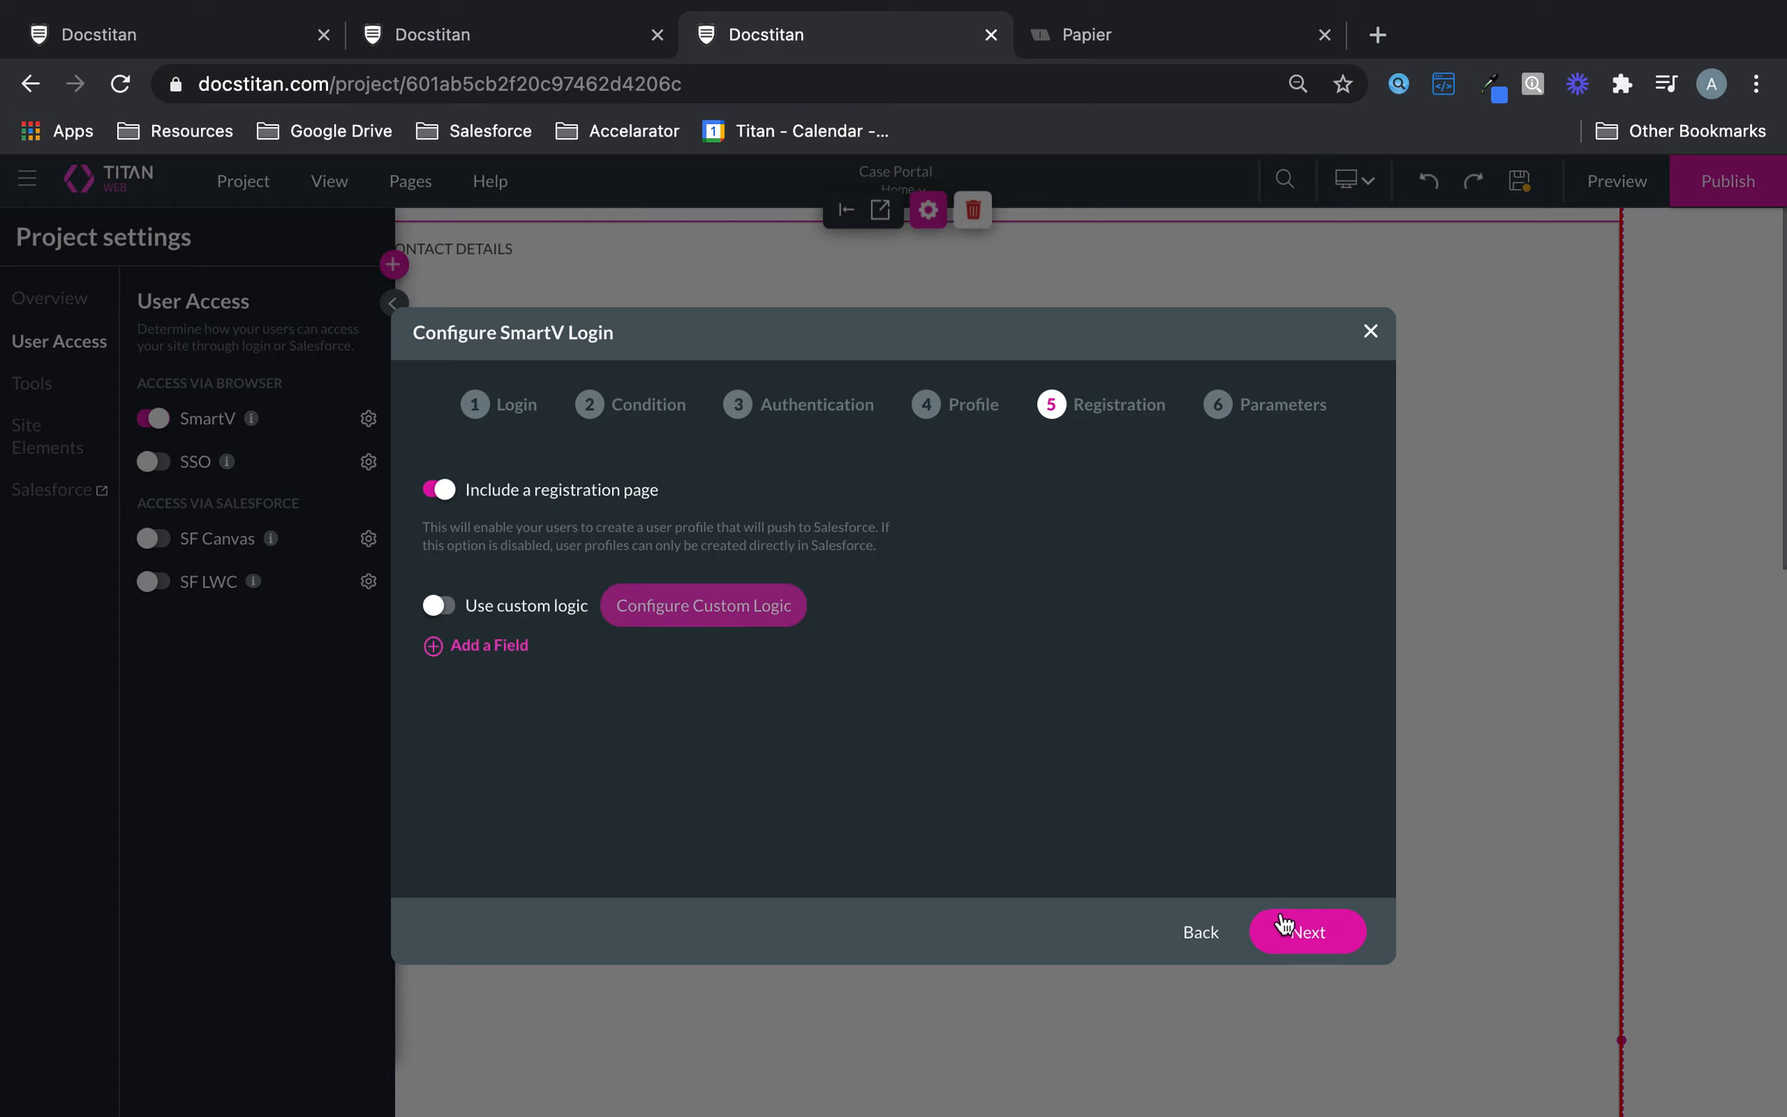
pyautogui.click(1284, 923)
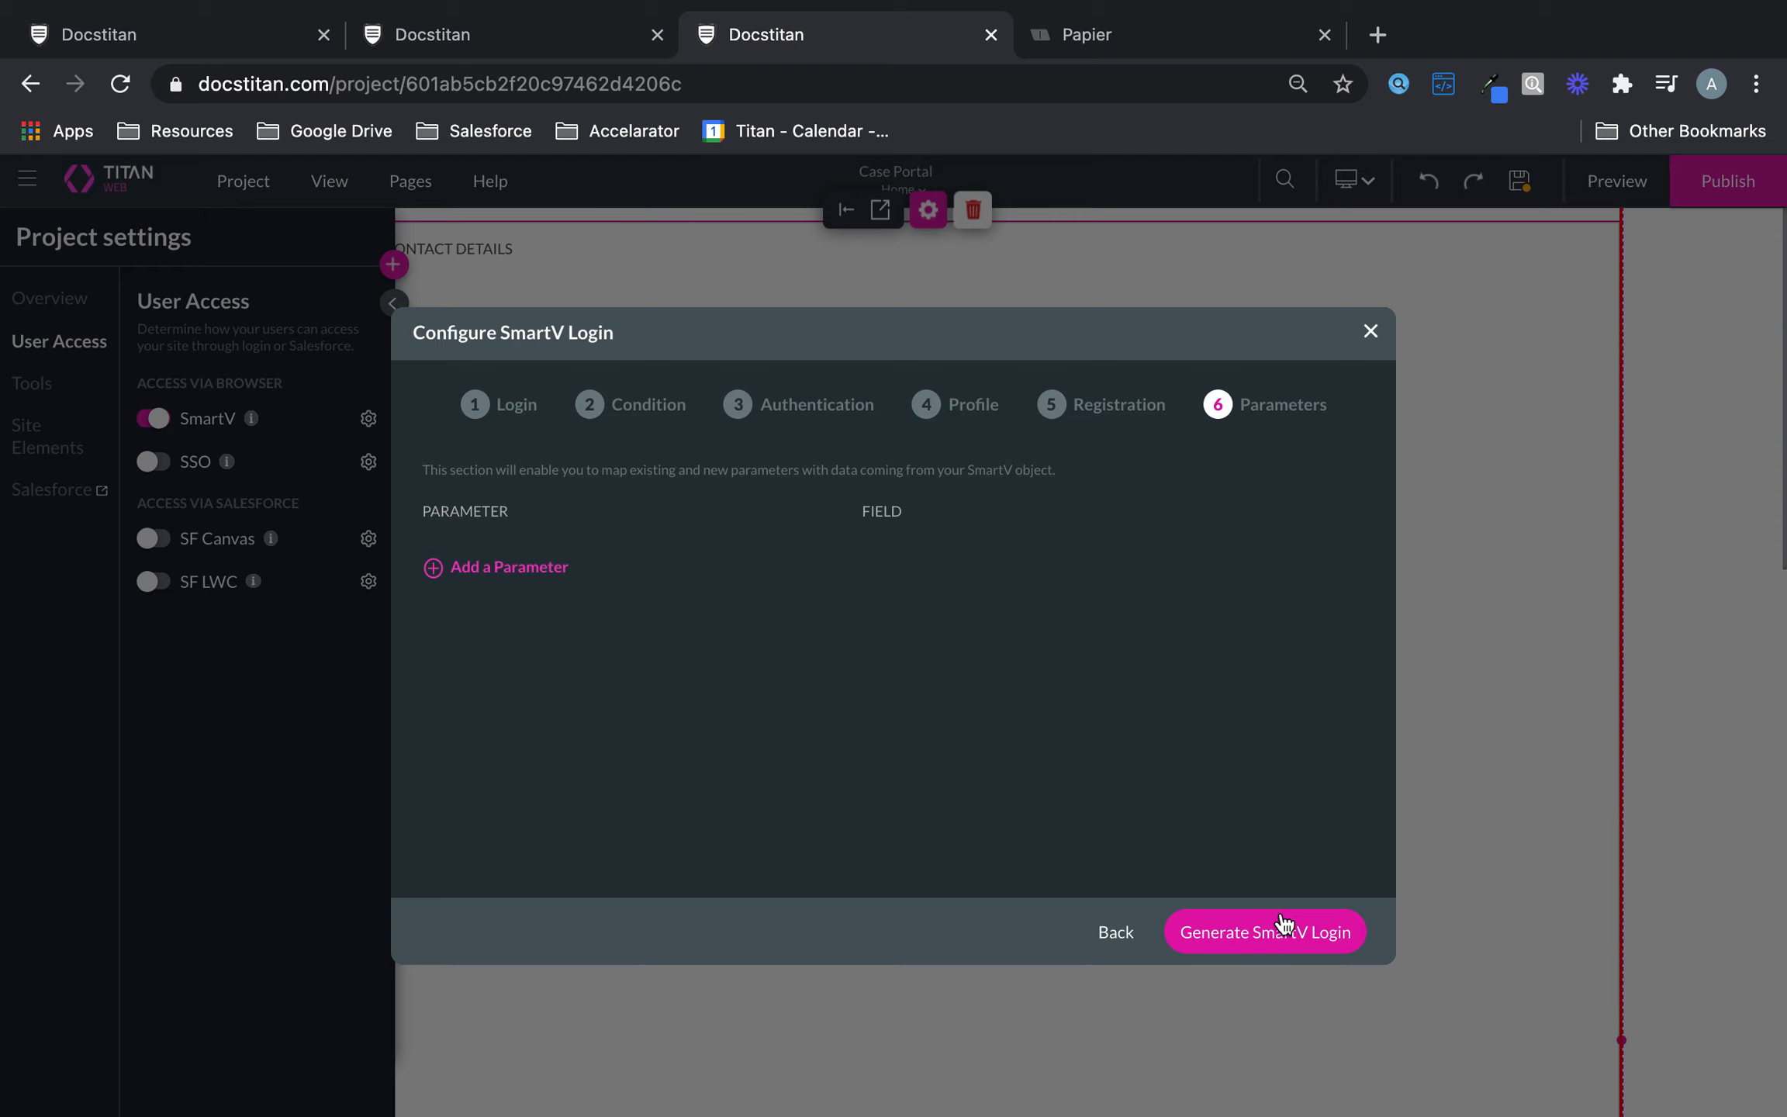
pyautogui.click(1284, 931)
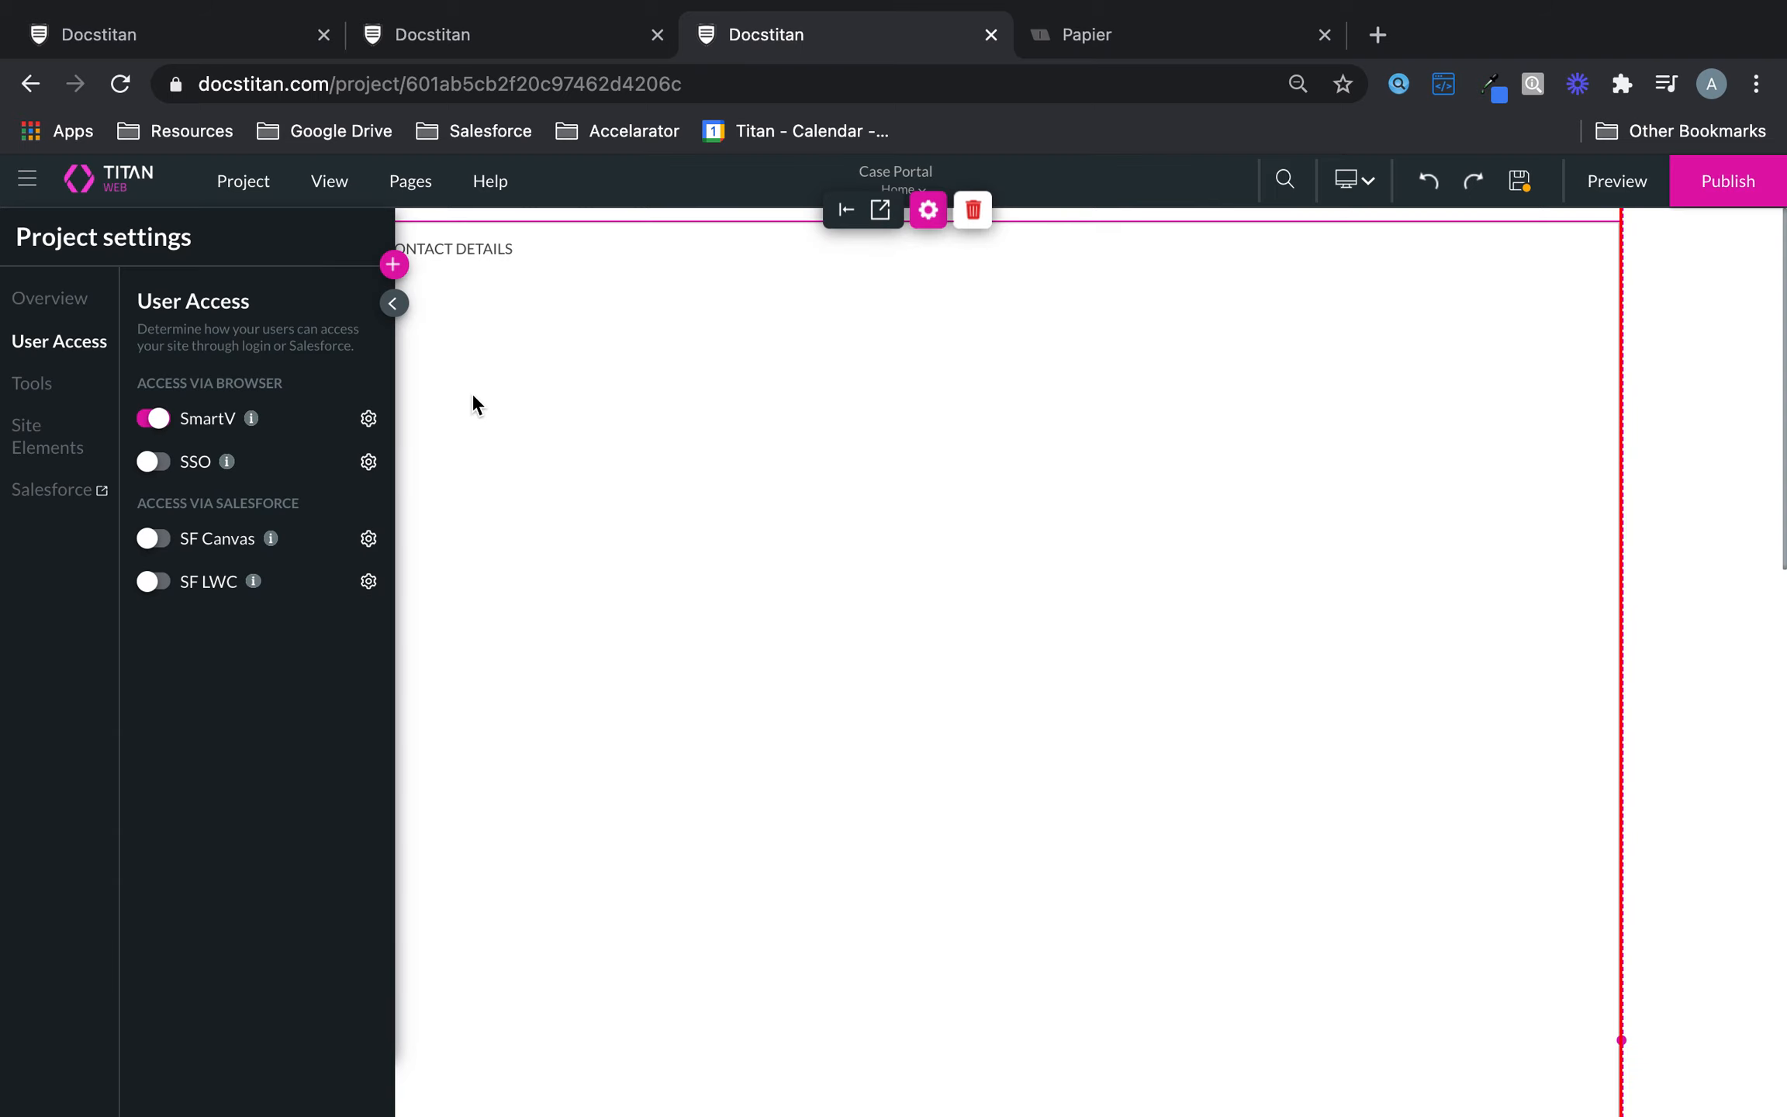
# Show the page's Contact Details tab and open the project's Salesforce integration settings
pyautogui.click(398, 309)
pyautogui.click(439, 251)
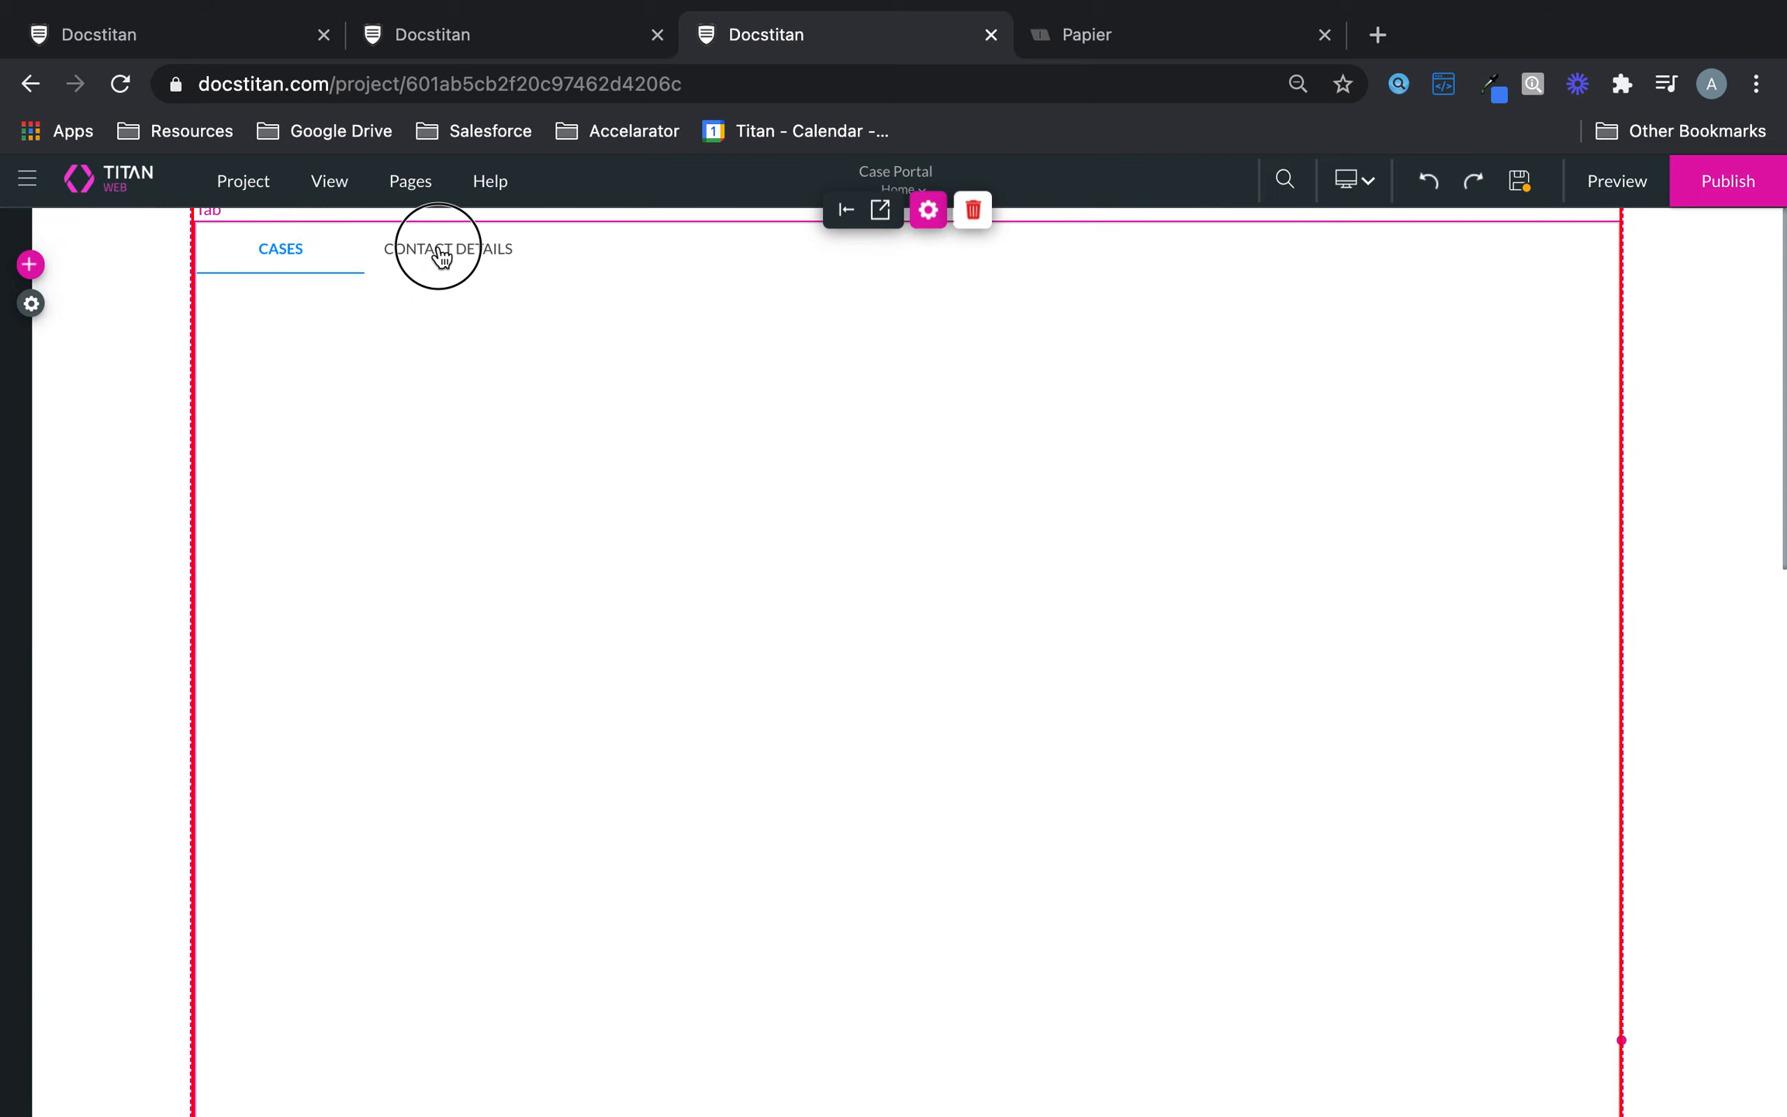
pyautogui.click(31, 303)
pyautogui.click(62, 496)
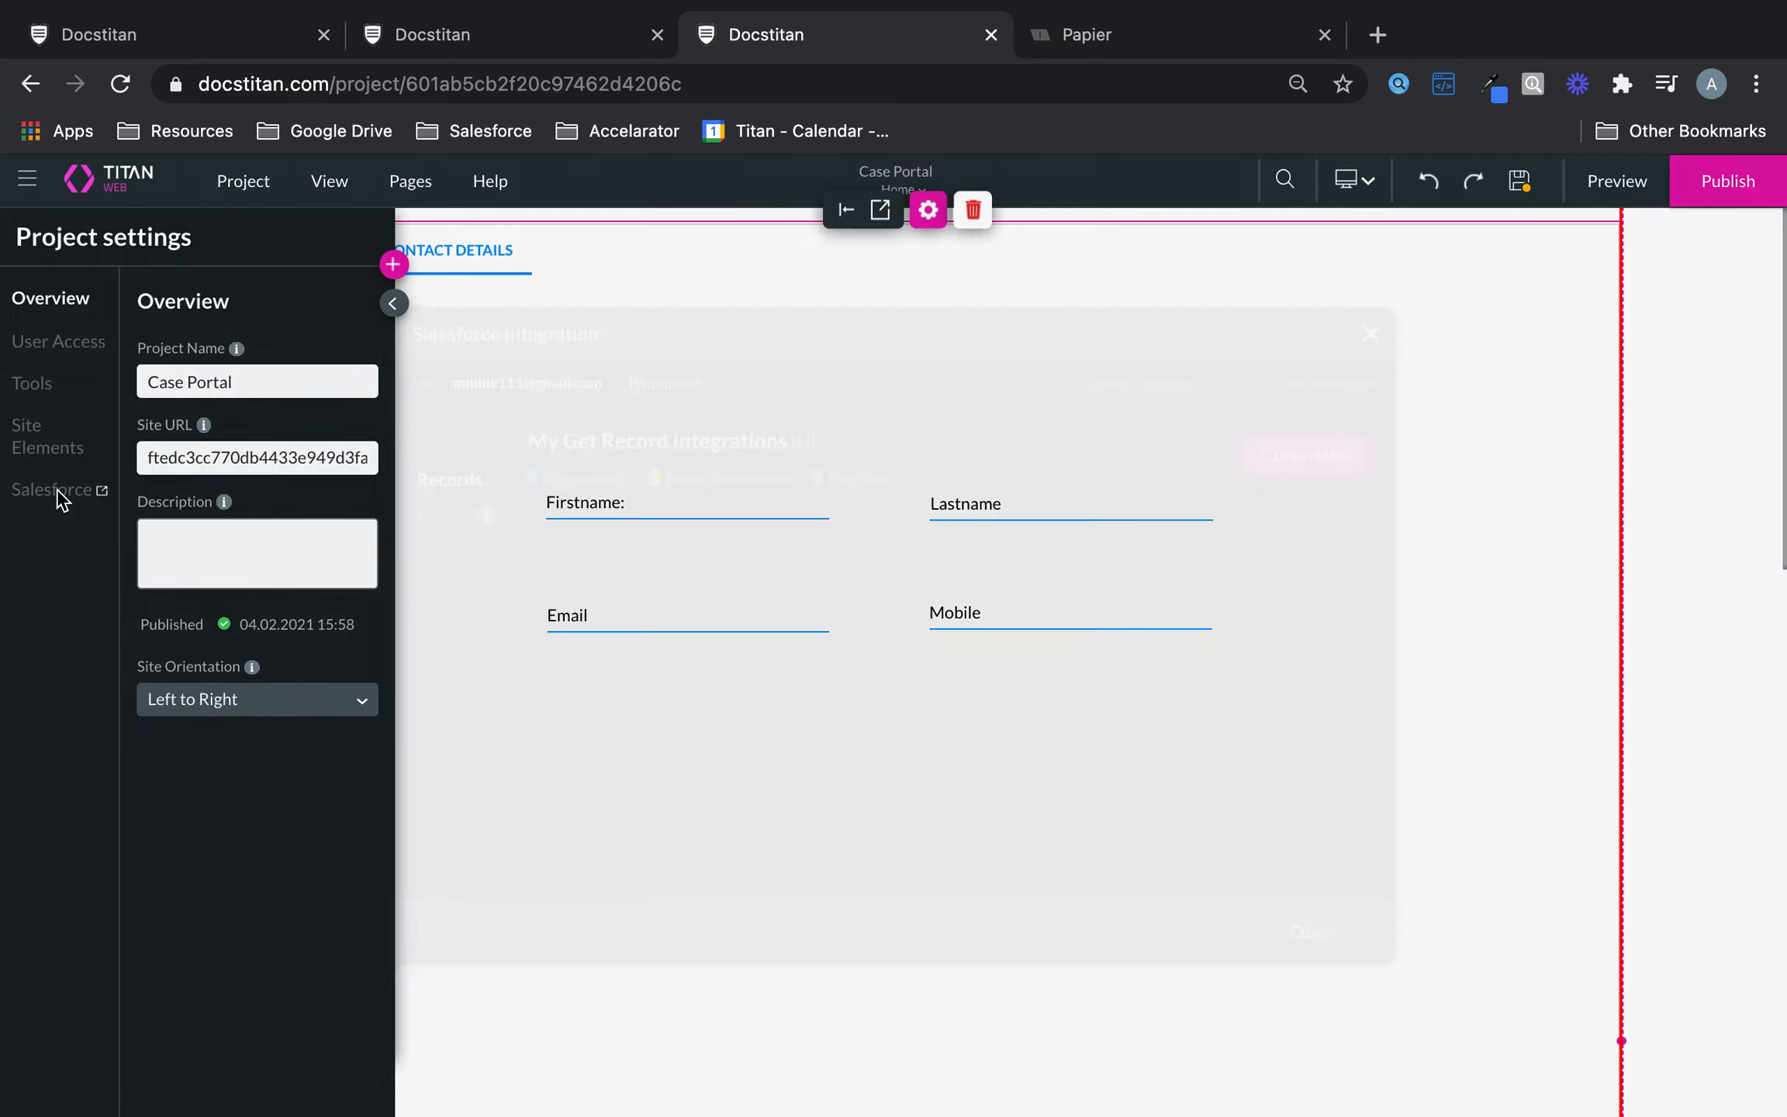
pyautogui.click(1329, 453)
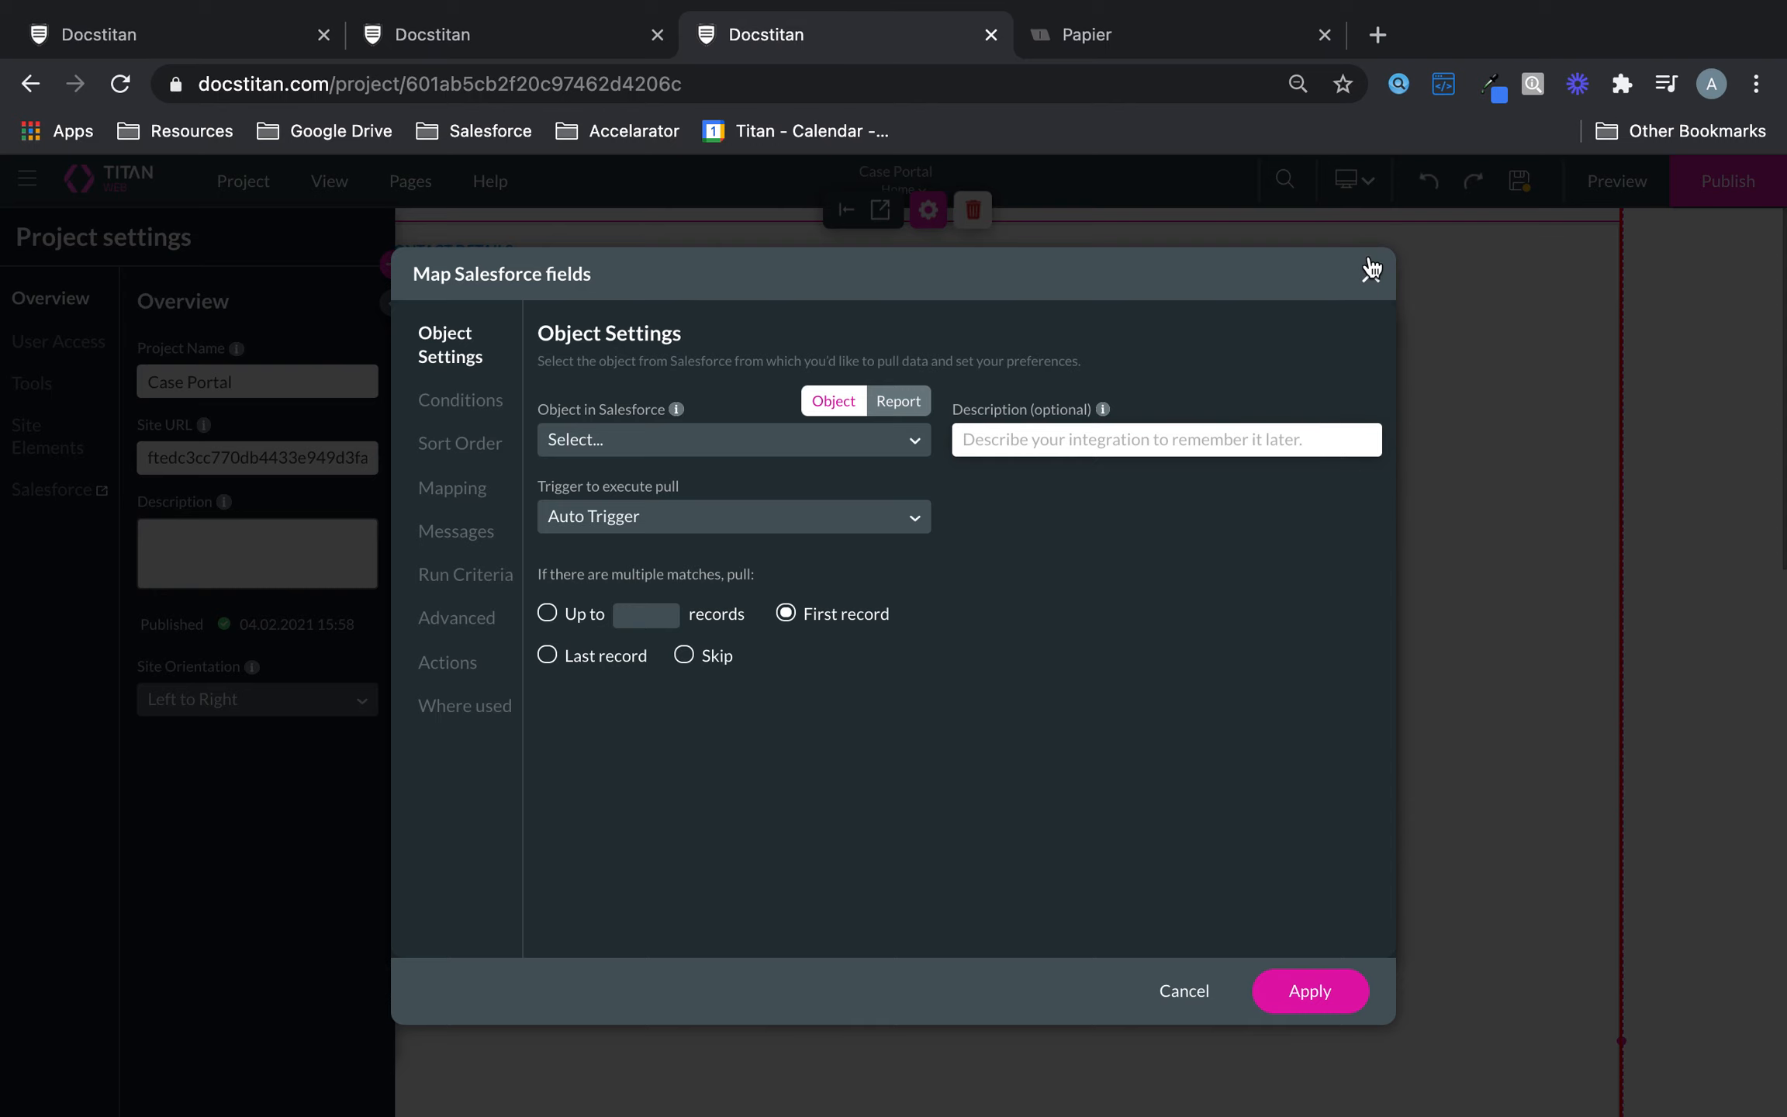
pyautogui.click(1370, 270)
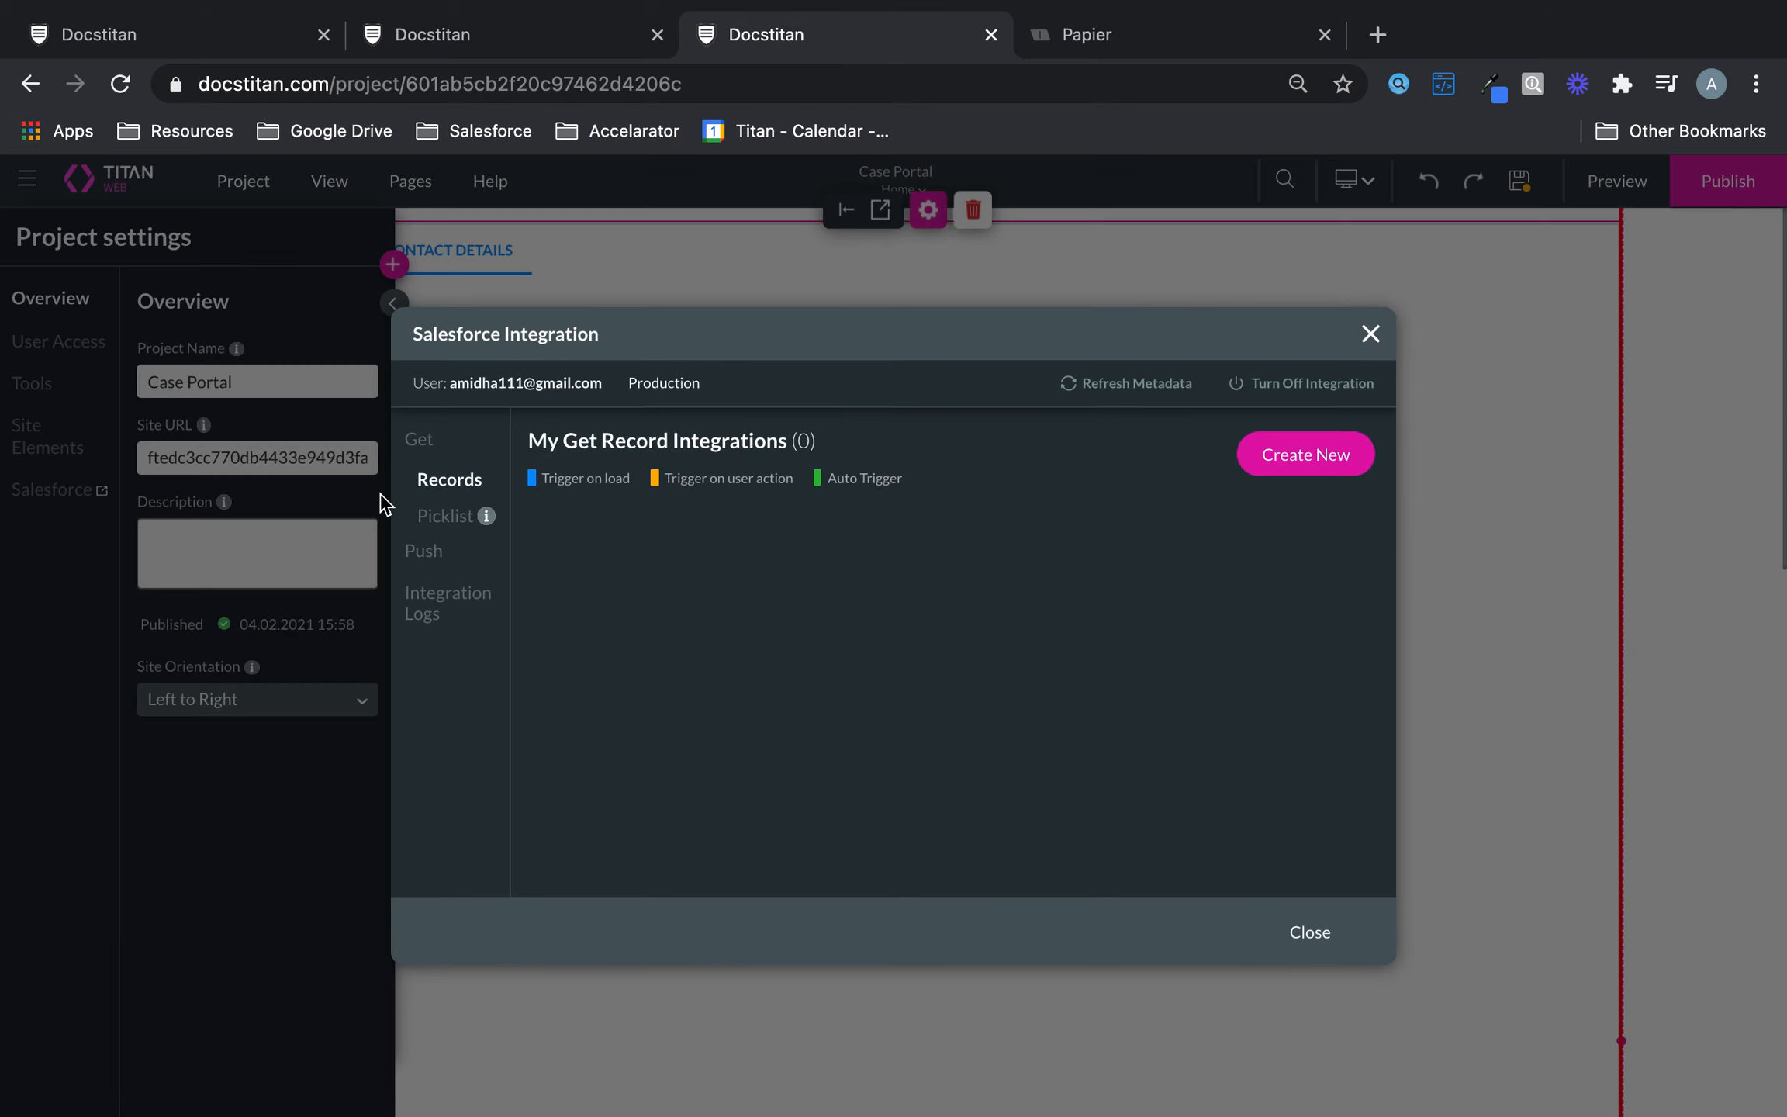
# Create a new get-record integration that pulls from the Contact object
pyautogui.click(1262, 468)
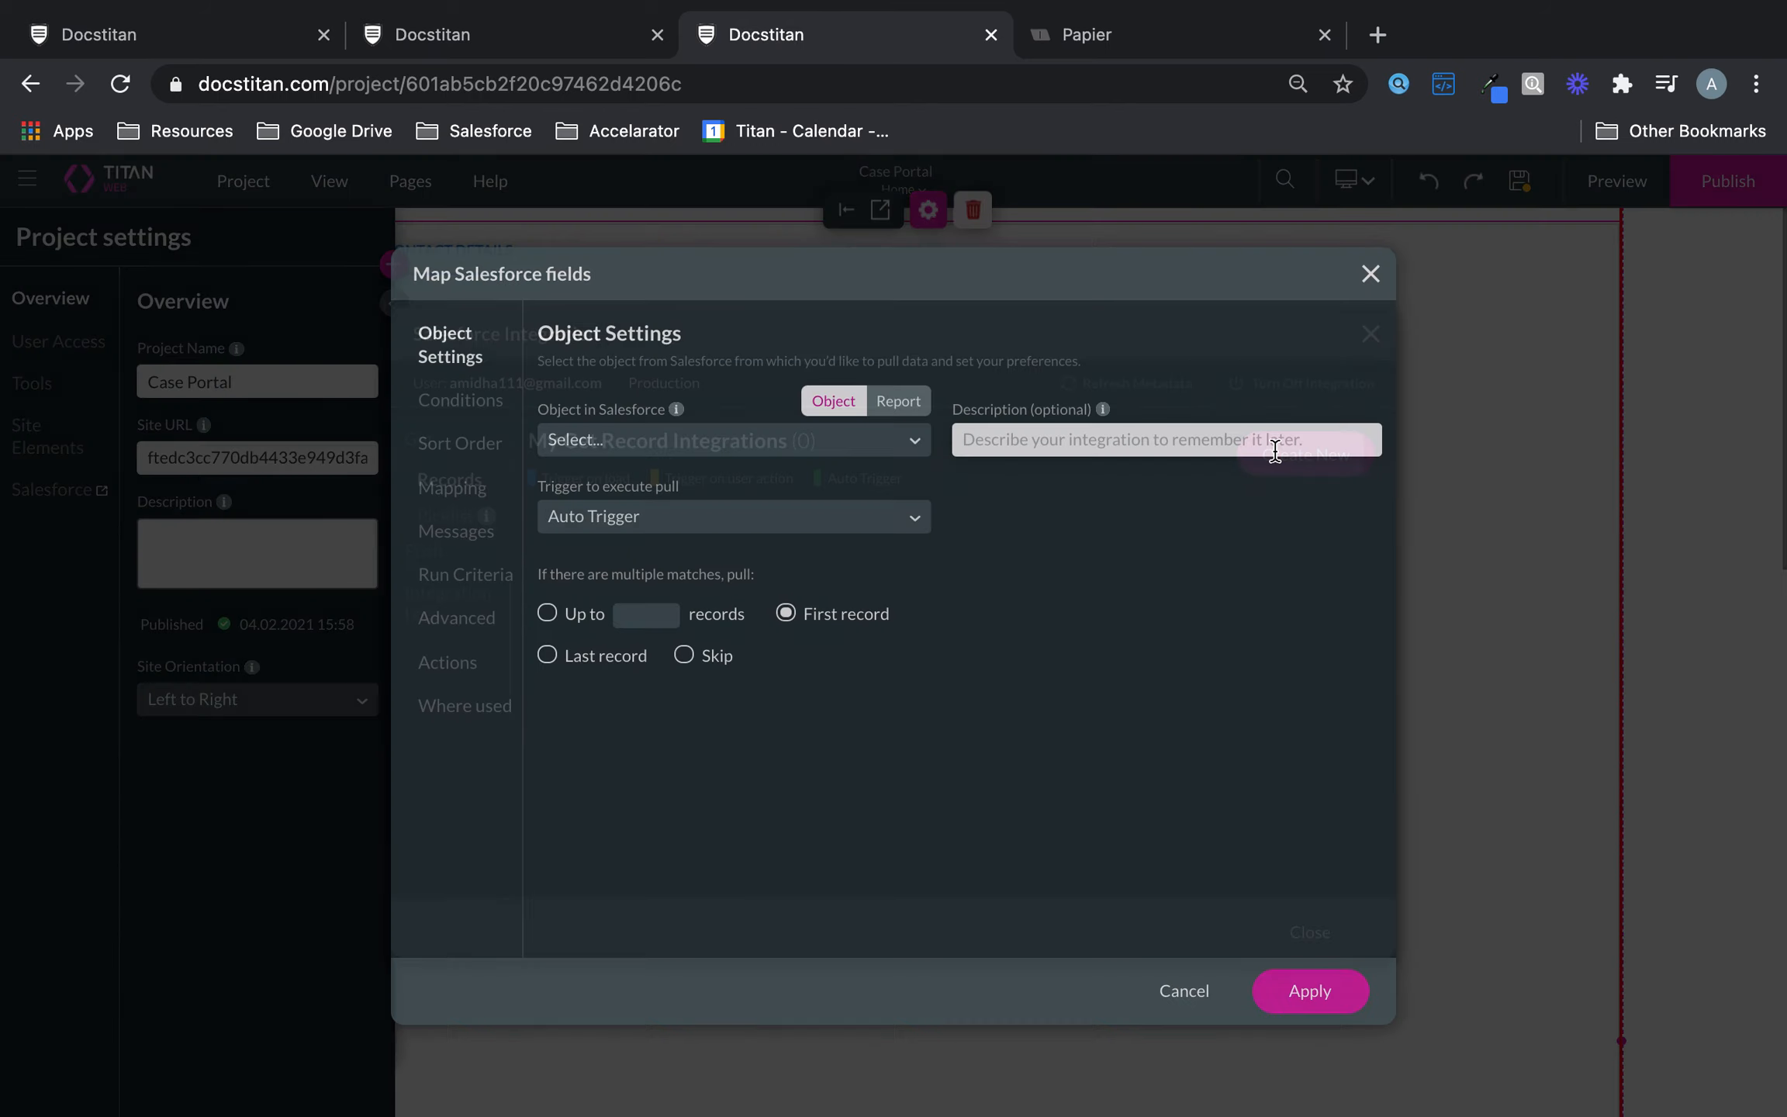
pyautogui.click(861, 448)
pyautogui.write('cont')
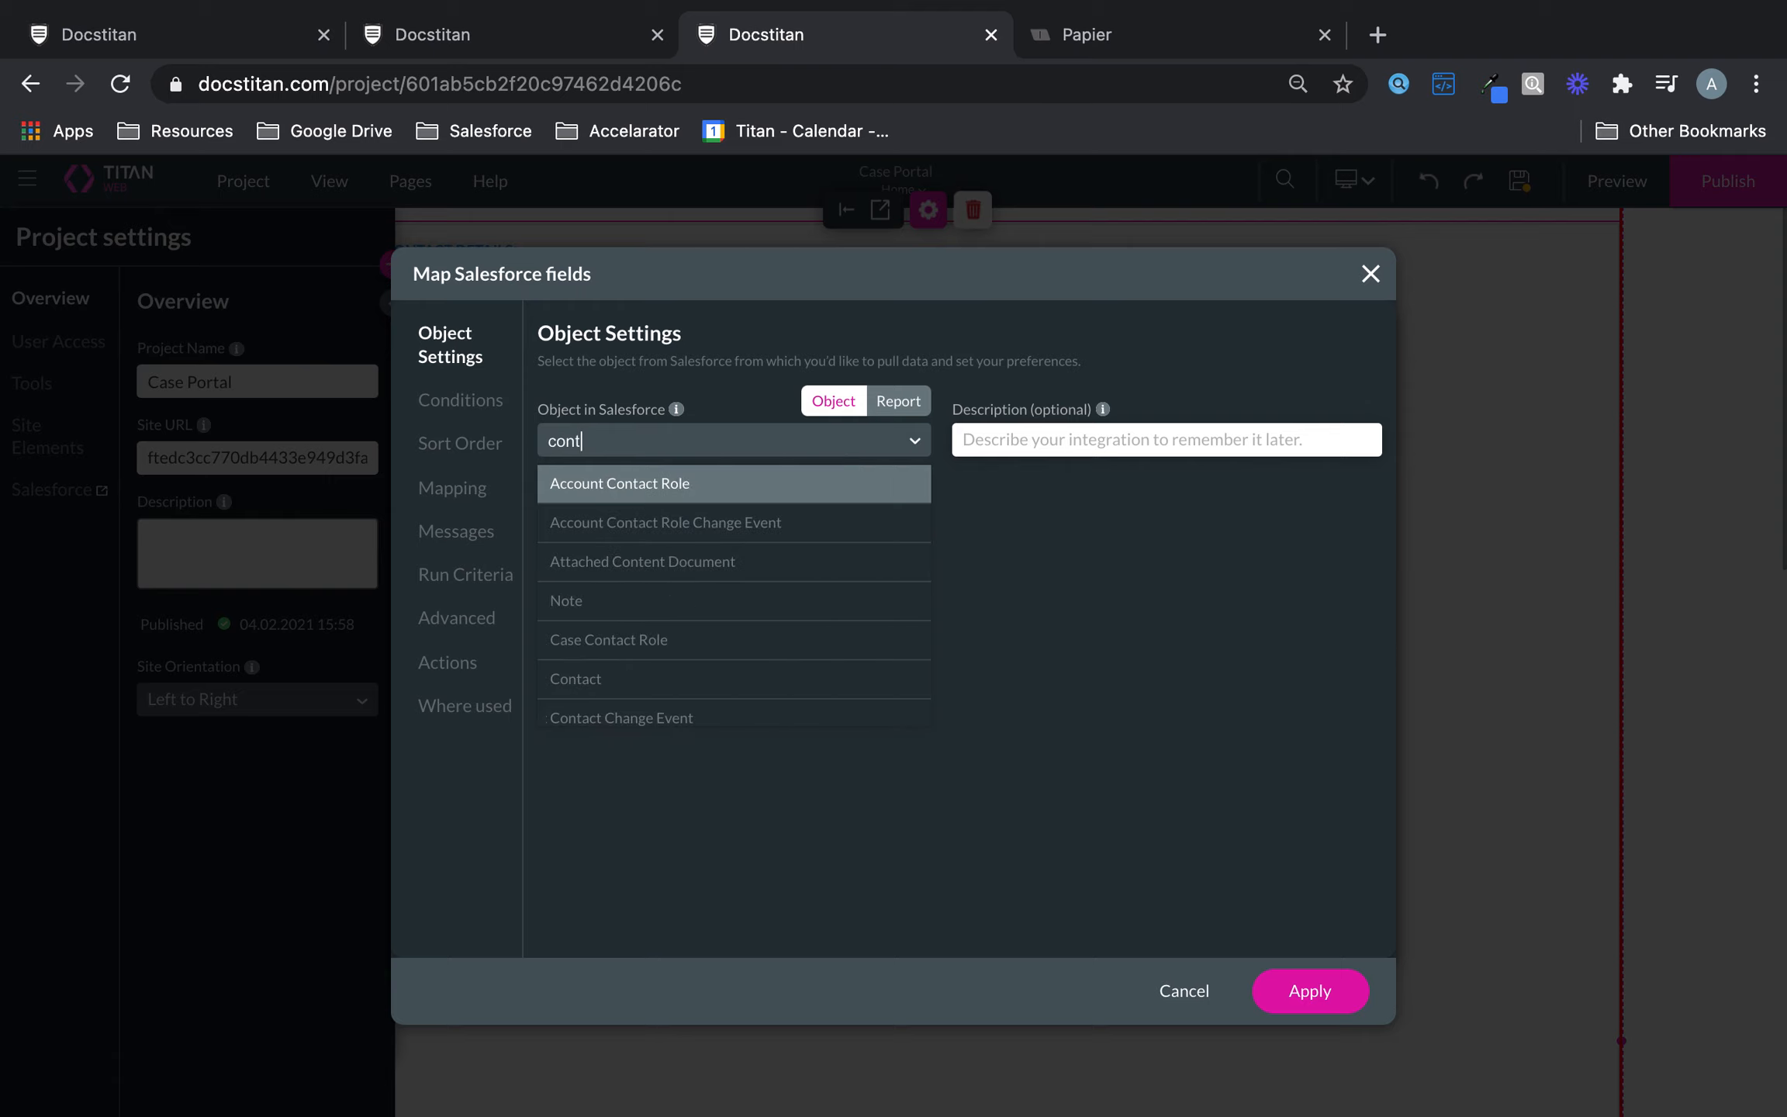
pyautogui.click(705, 680)
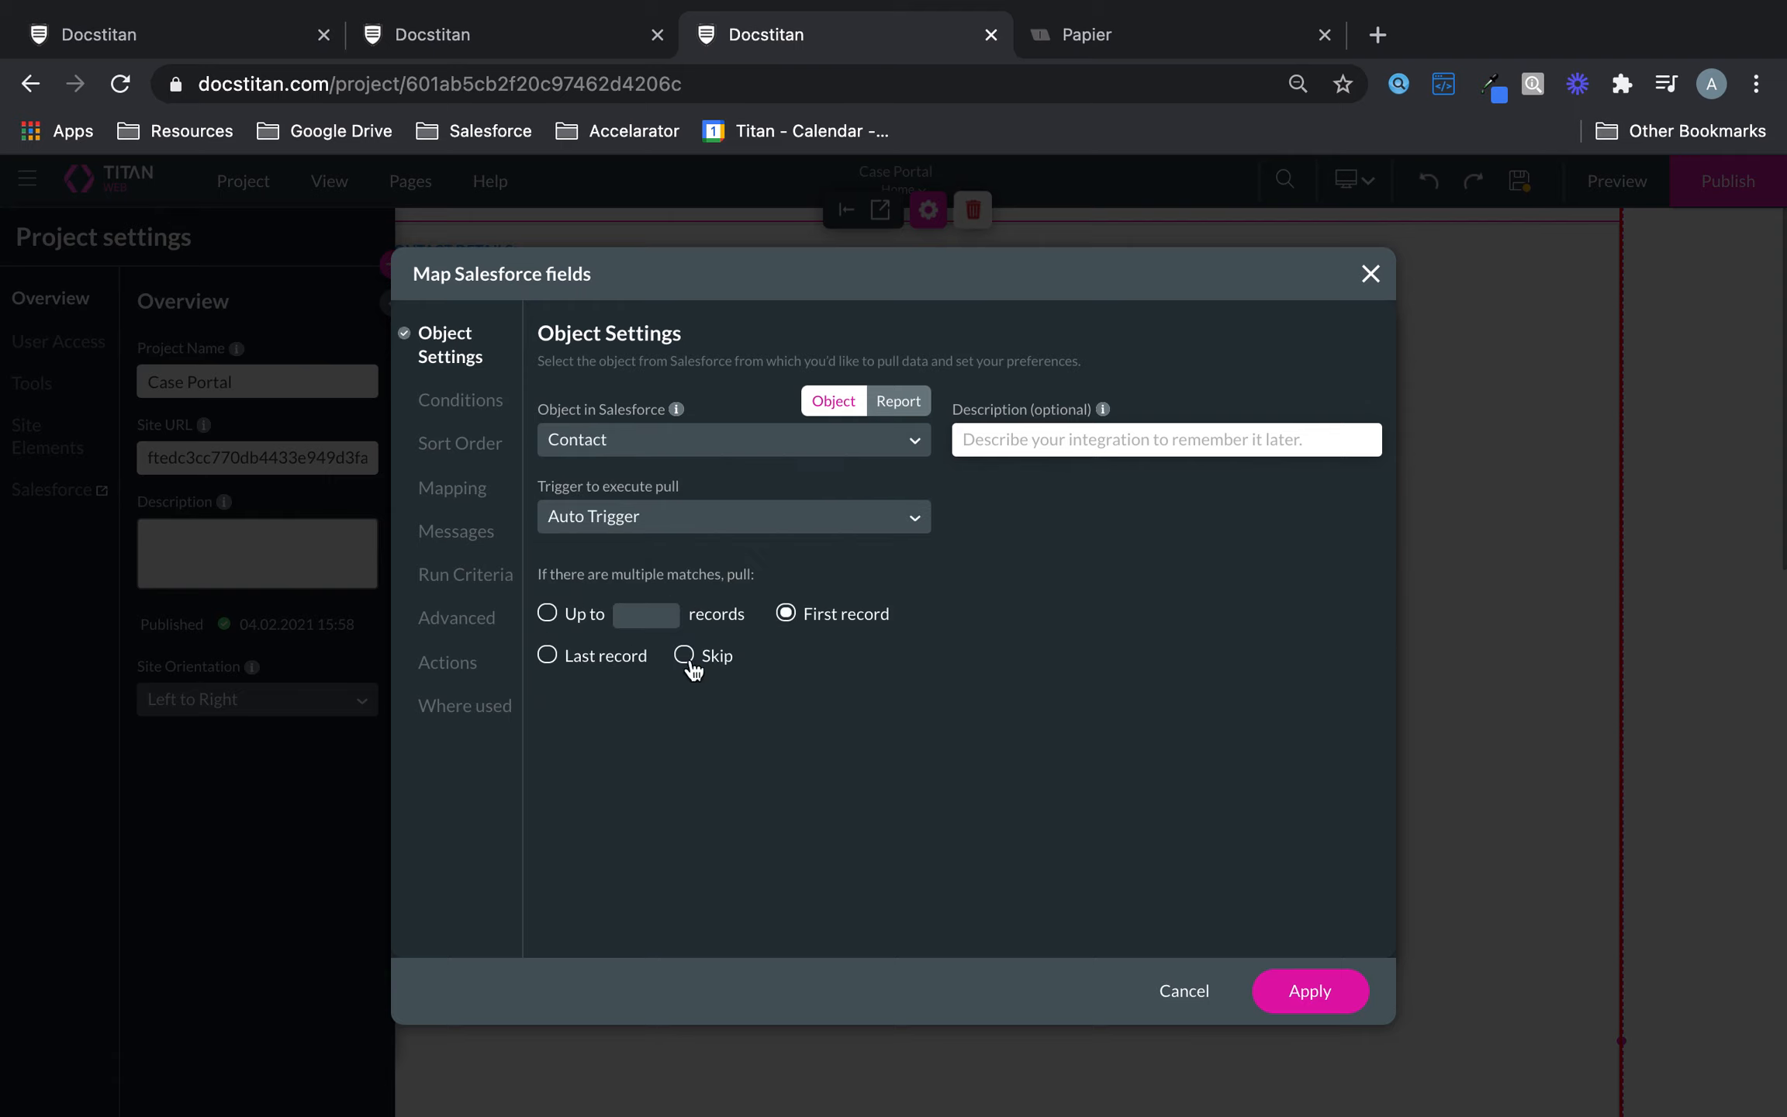
# Add a condition to the Contact integration requiring Contact ID to equal the SmartV Id field
pyautogui.click(466, 401)
pyautogui.click(679, 449)
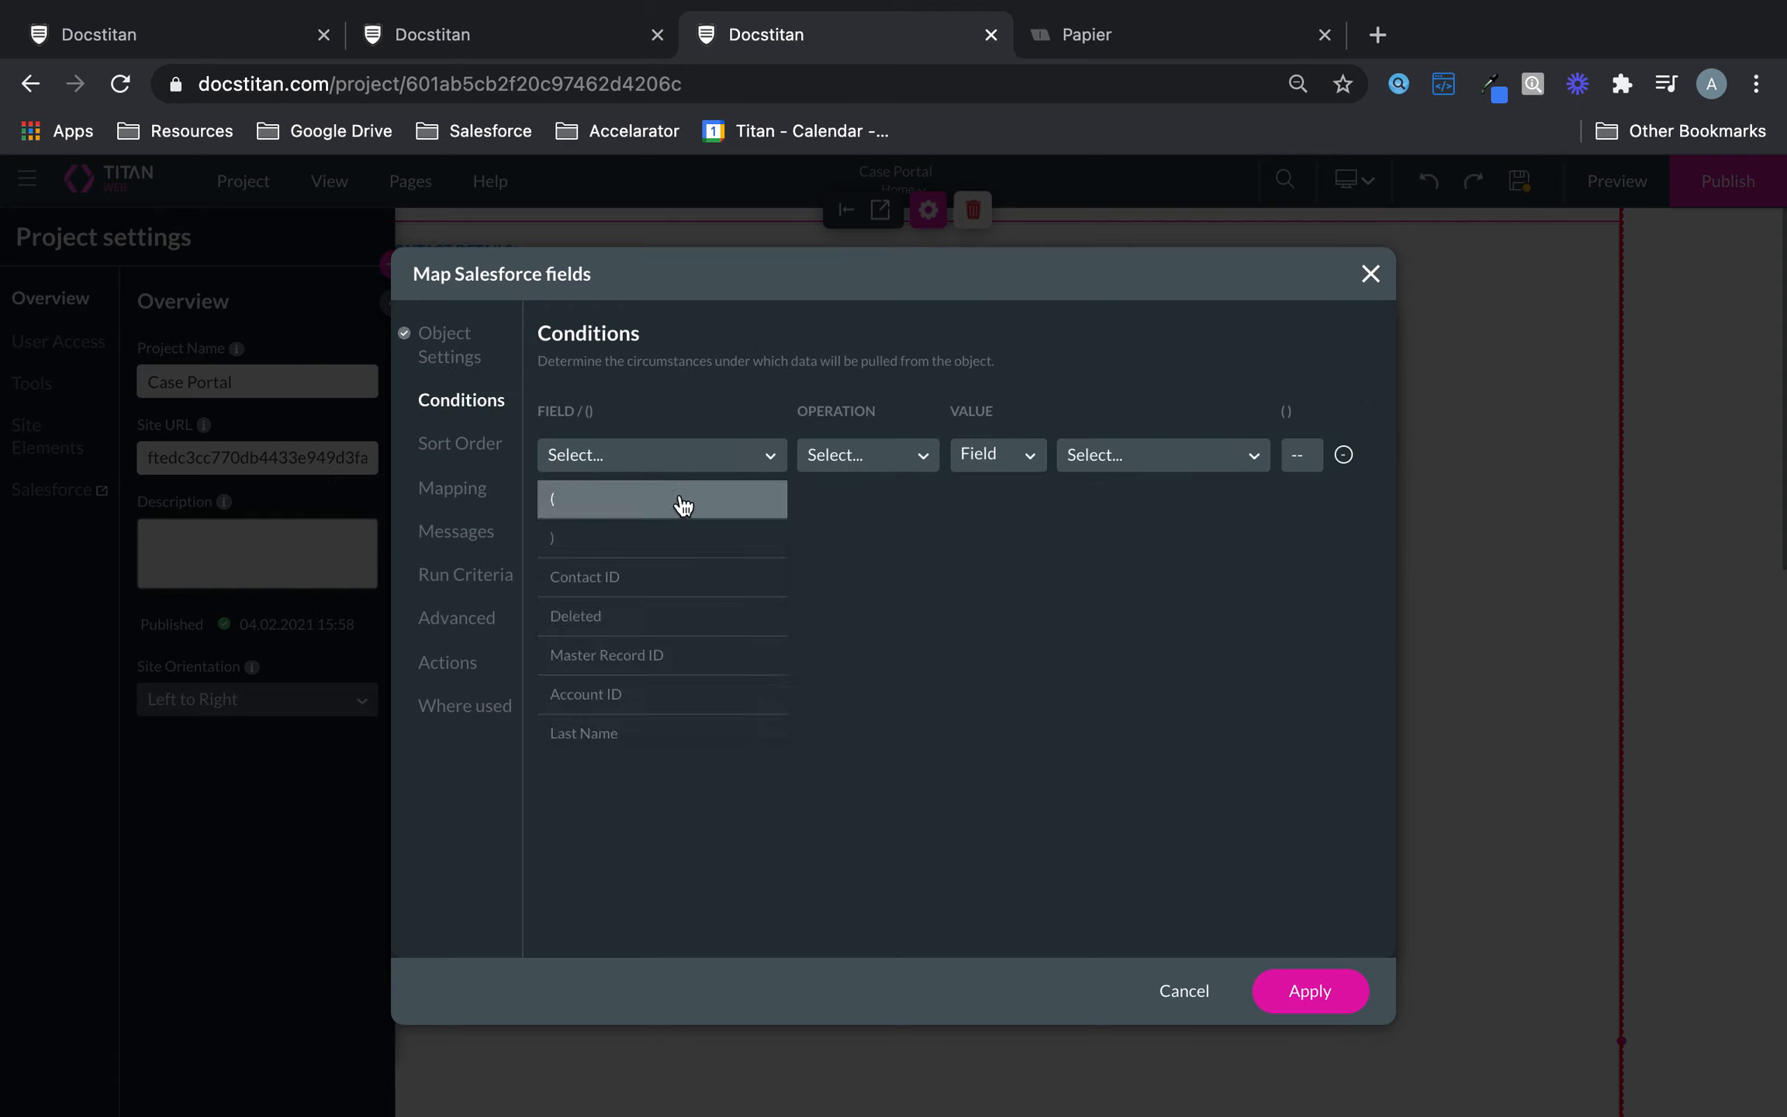
pyautogui.click(659, 571)
pyautogui.click(885, 456)
pyautogui.click(846, 540)
pyautogui.click(1090, 463)
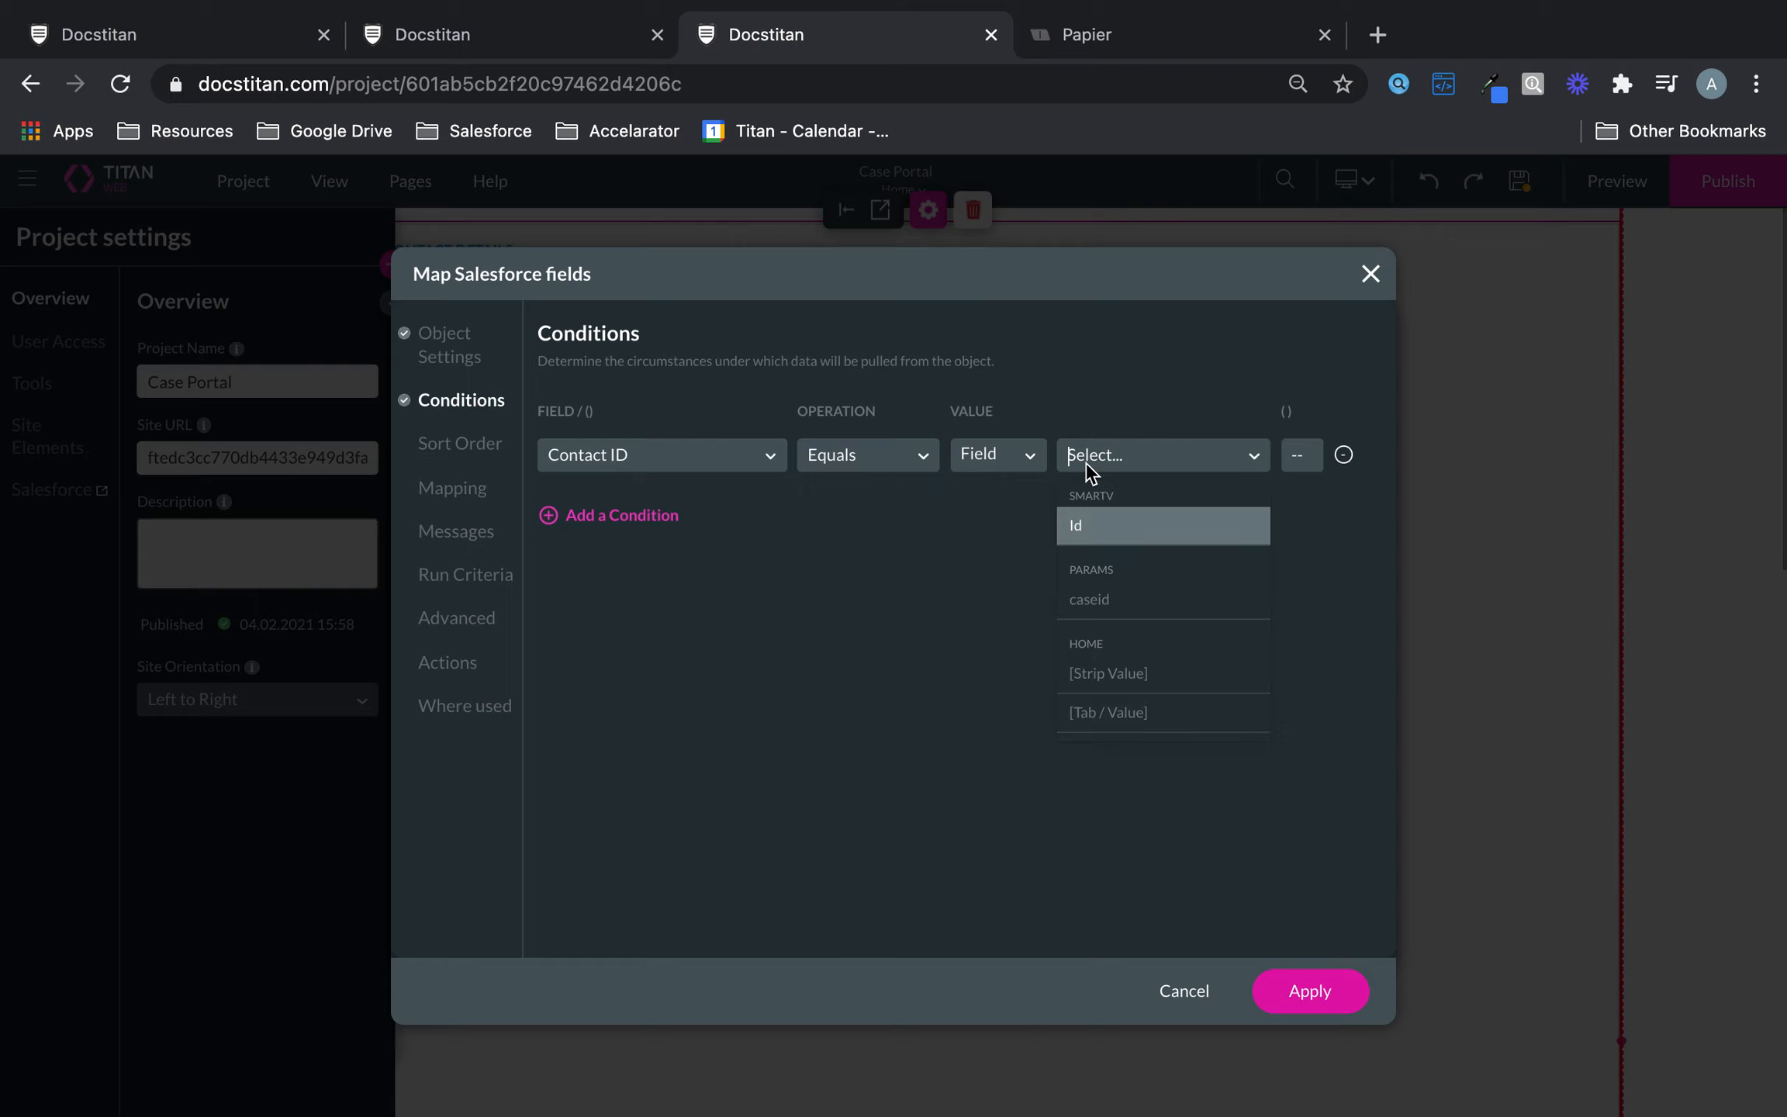
pyautogui.click(1090, 531)
# Map the Lastname form field to Last Name and the Firstname form field to First Name in the Contact integration
pyautogui.click(458, 495)
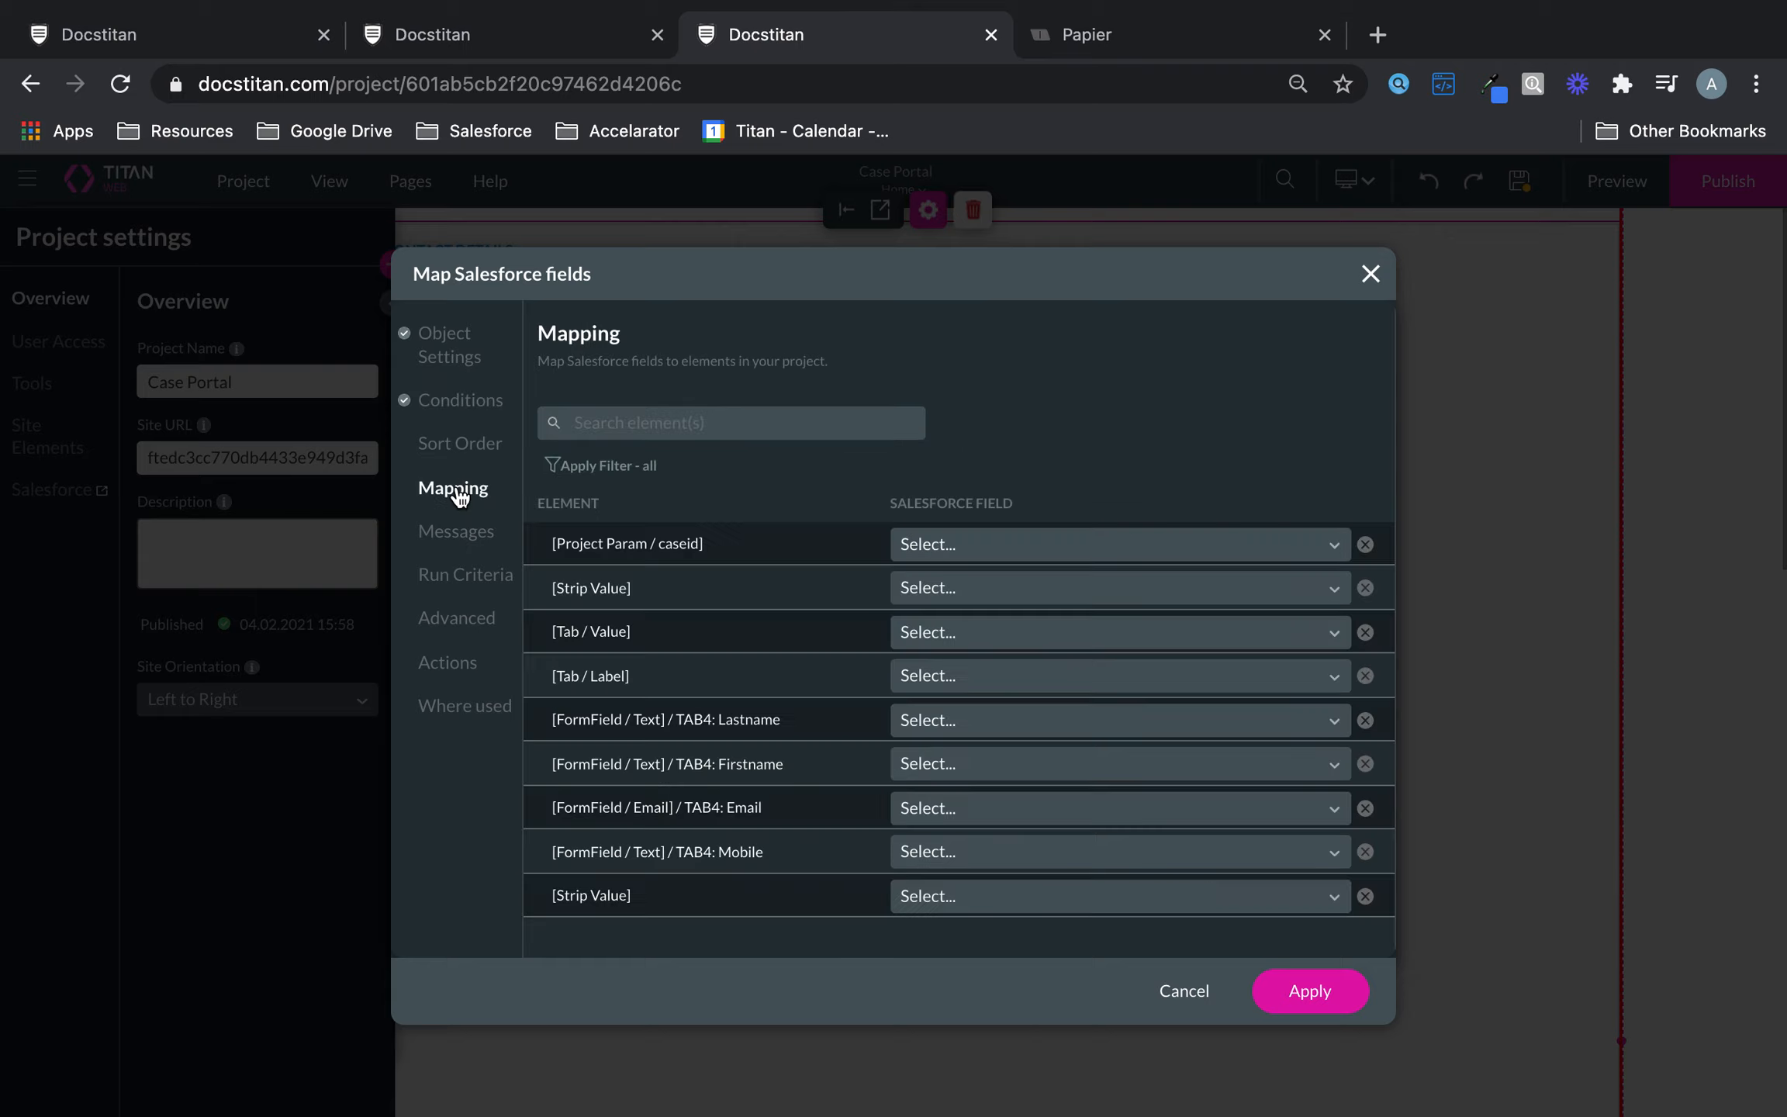
pyautogui.click(949, 726)
pyautogui.write('las')
pyautogui.click(948, 762)
pyautogui.click(945, 766)
pyautogui.write('fir')
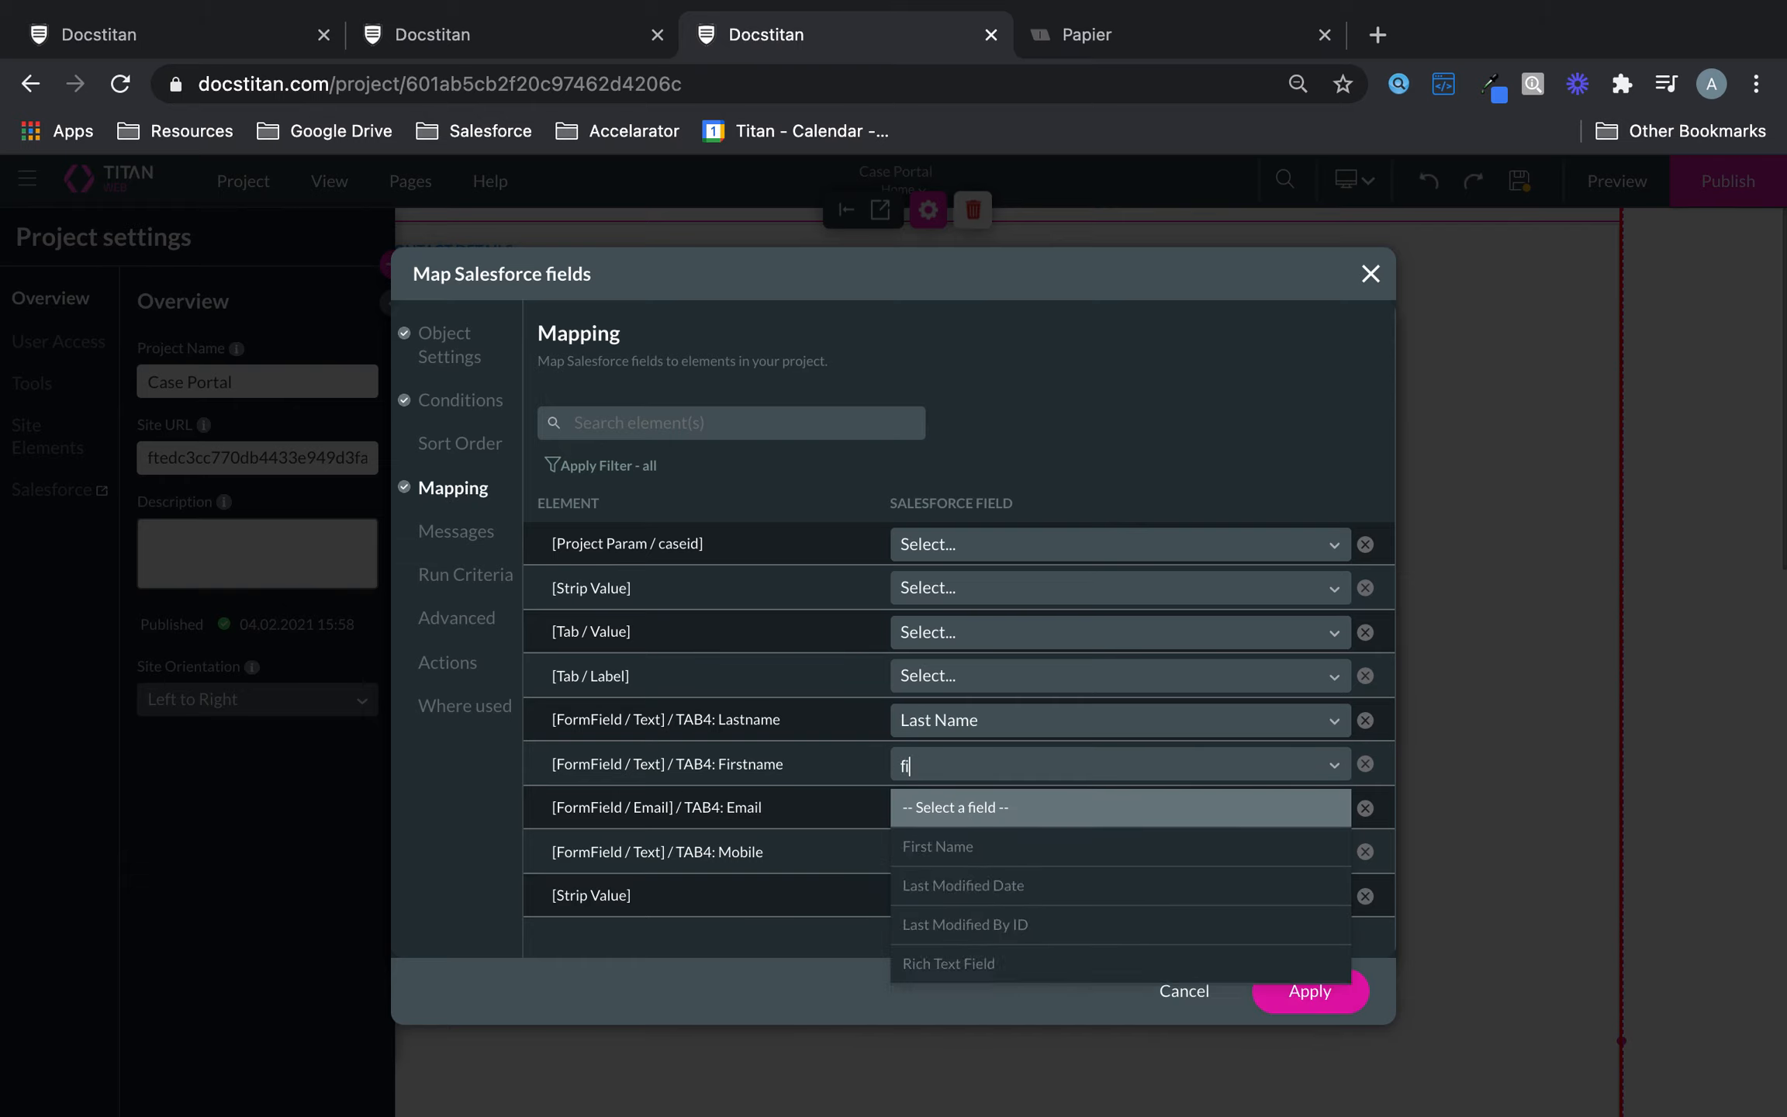
pyautogui.click(1002, 807)
# Map the Email form field to Email and the Mobile form field to Mobile Phone, and apply the integration
pyautogui.click(1003, 807)
pyautogui.write('ema')
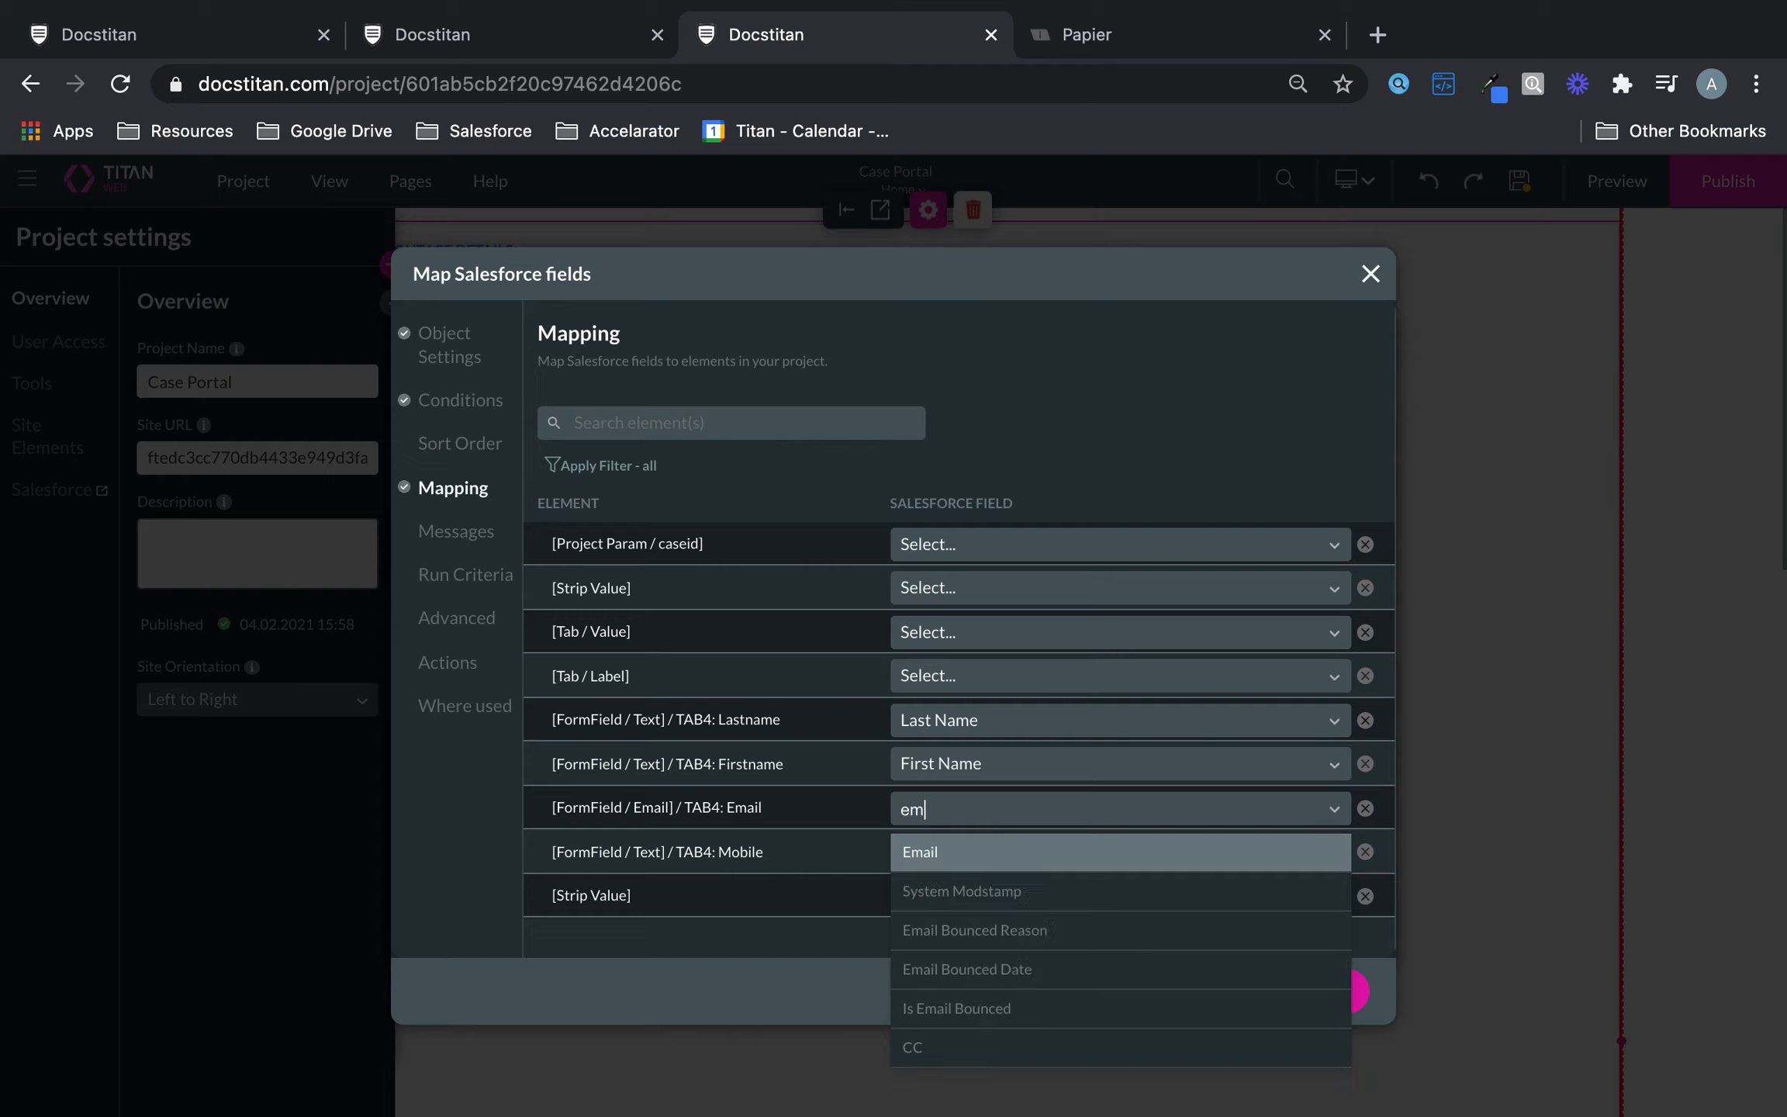
pyautogui.click(975, 854)
pyautogui.click(974, 855)
pyautogui.write('mob')
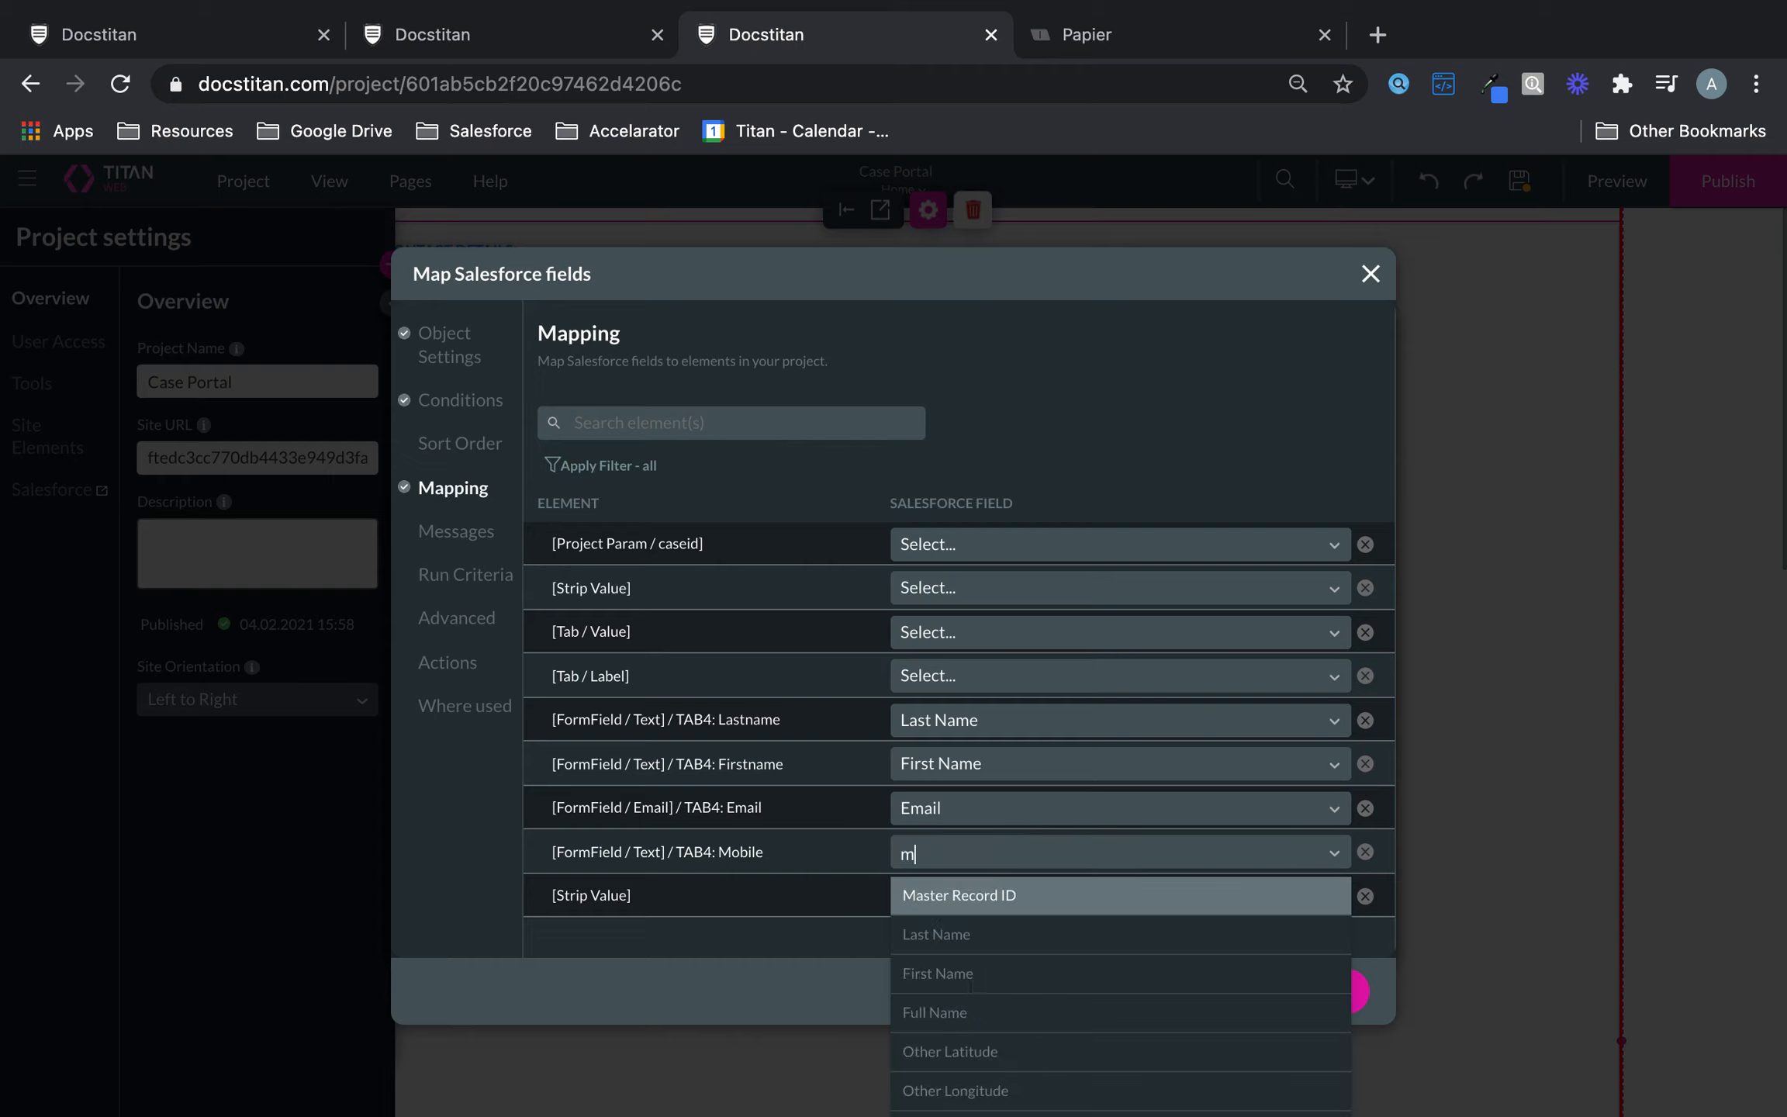
pyautogui.click(989, 896)
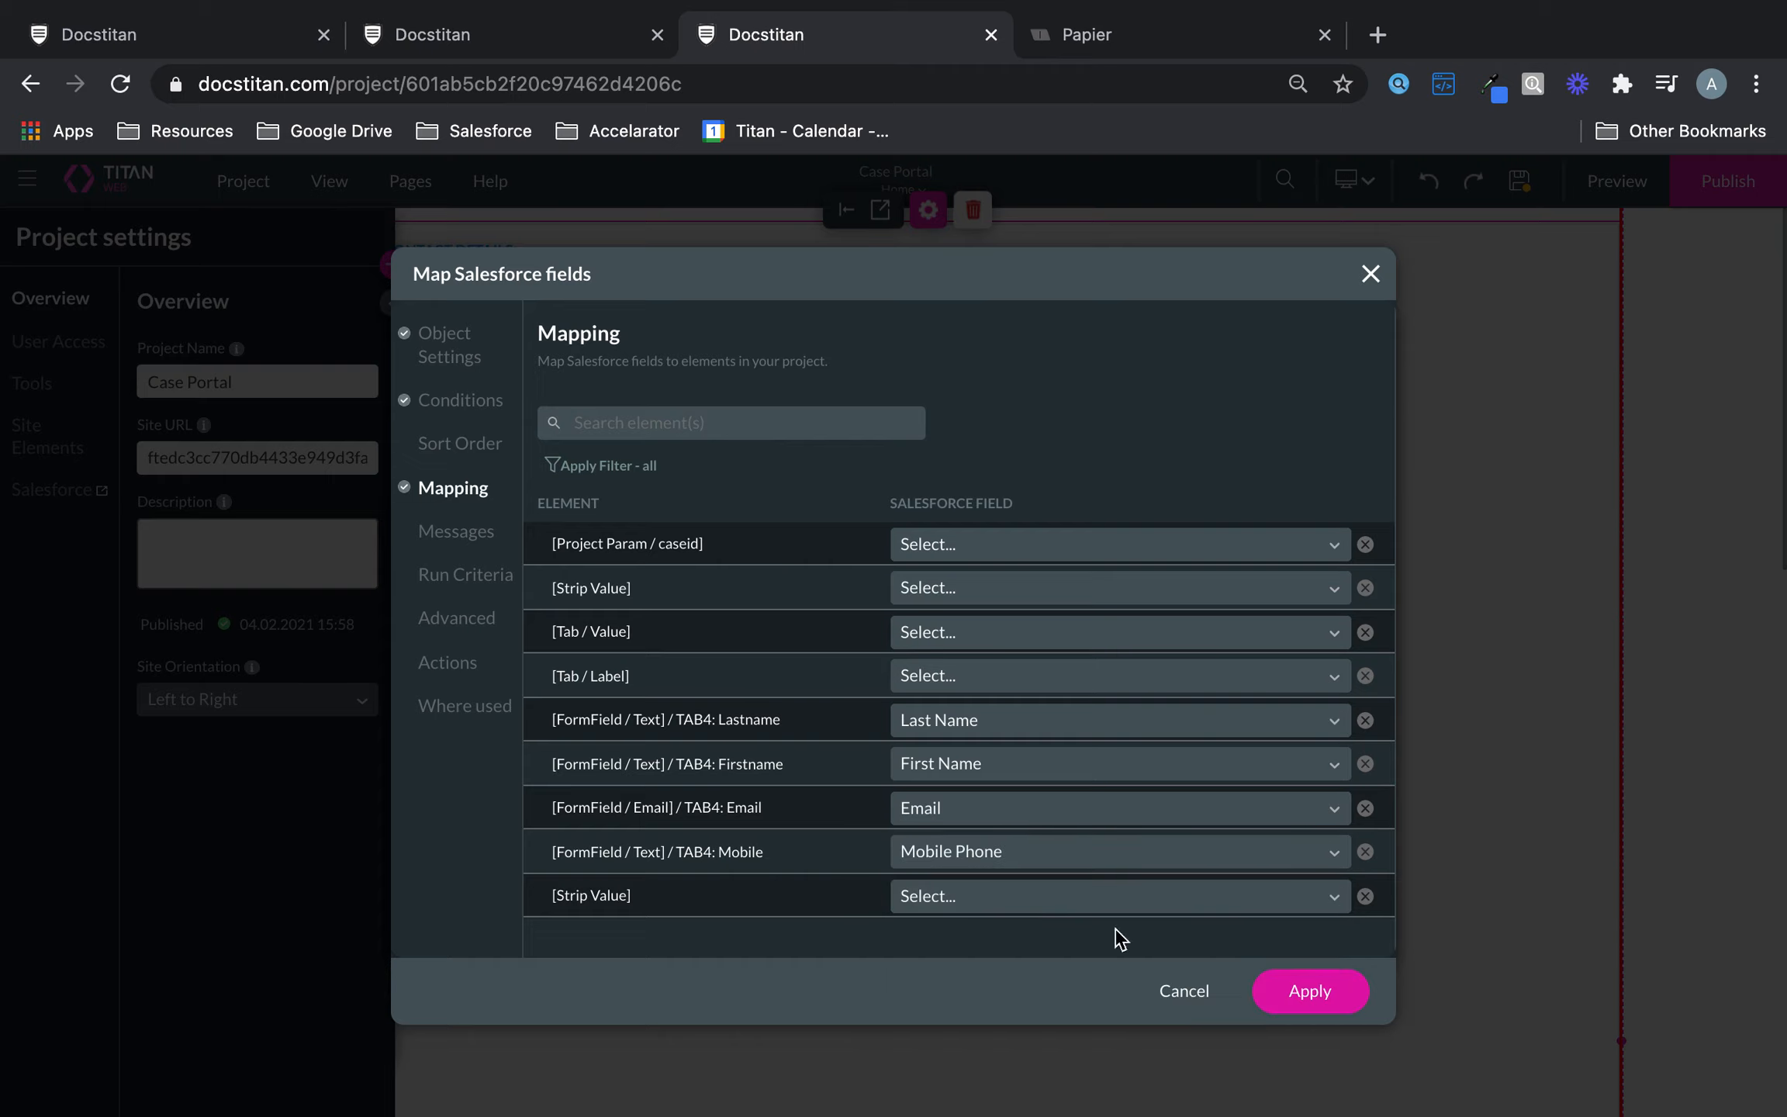
pyautogui.click(1332, 991)
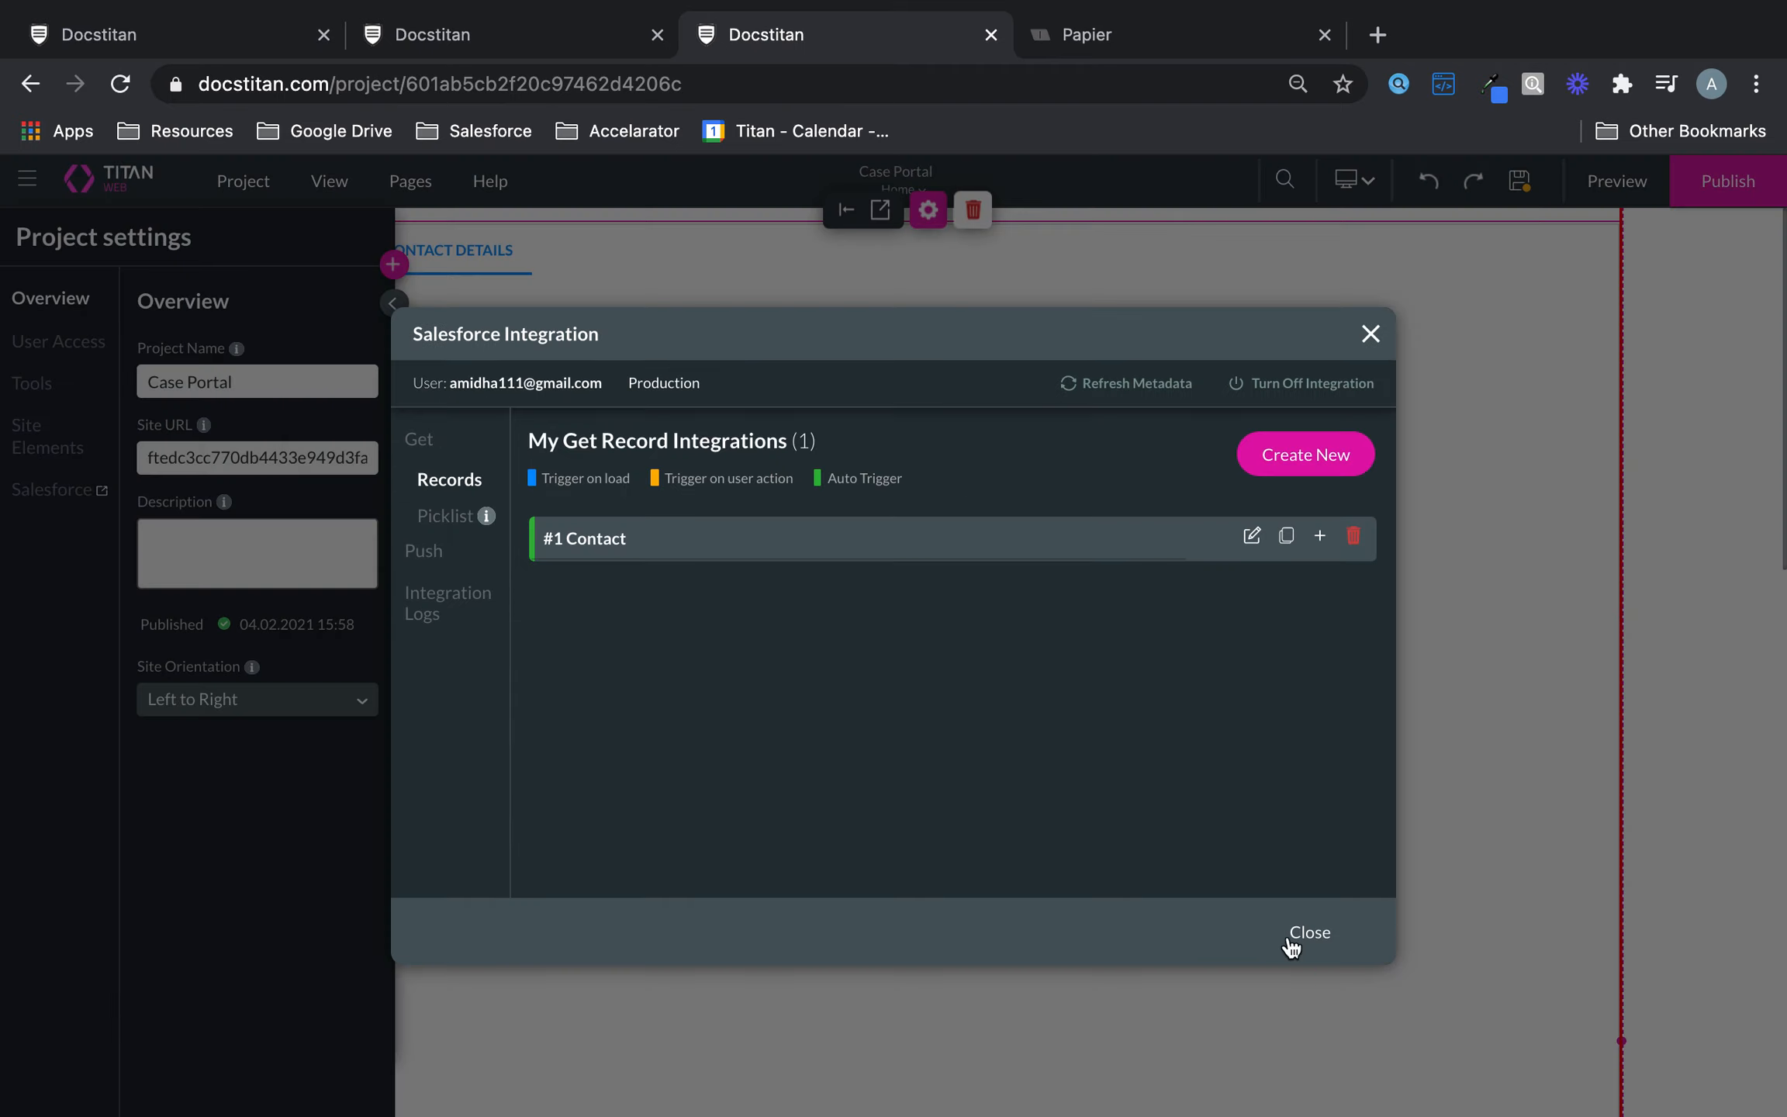
# Change the Contact get integration's pull trigger to User action, apply it, and close the Salesforce integration settings
pyautogui.click(1251, 536)
pyautogui.click(651, 539)
pyautogui.click(604, 638)
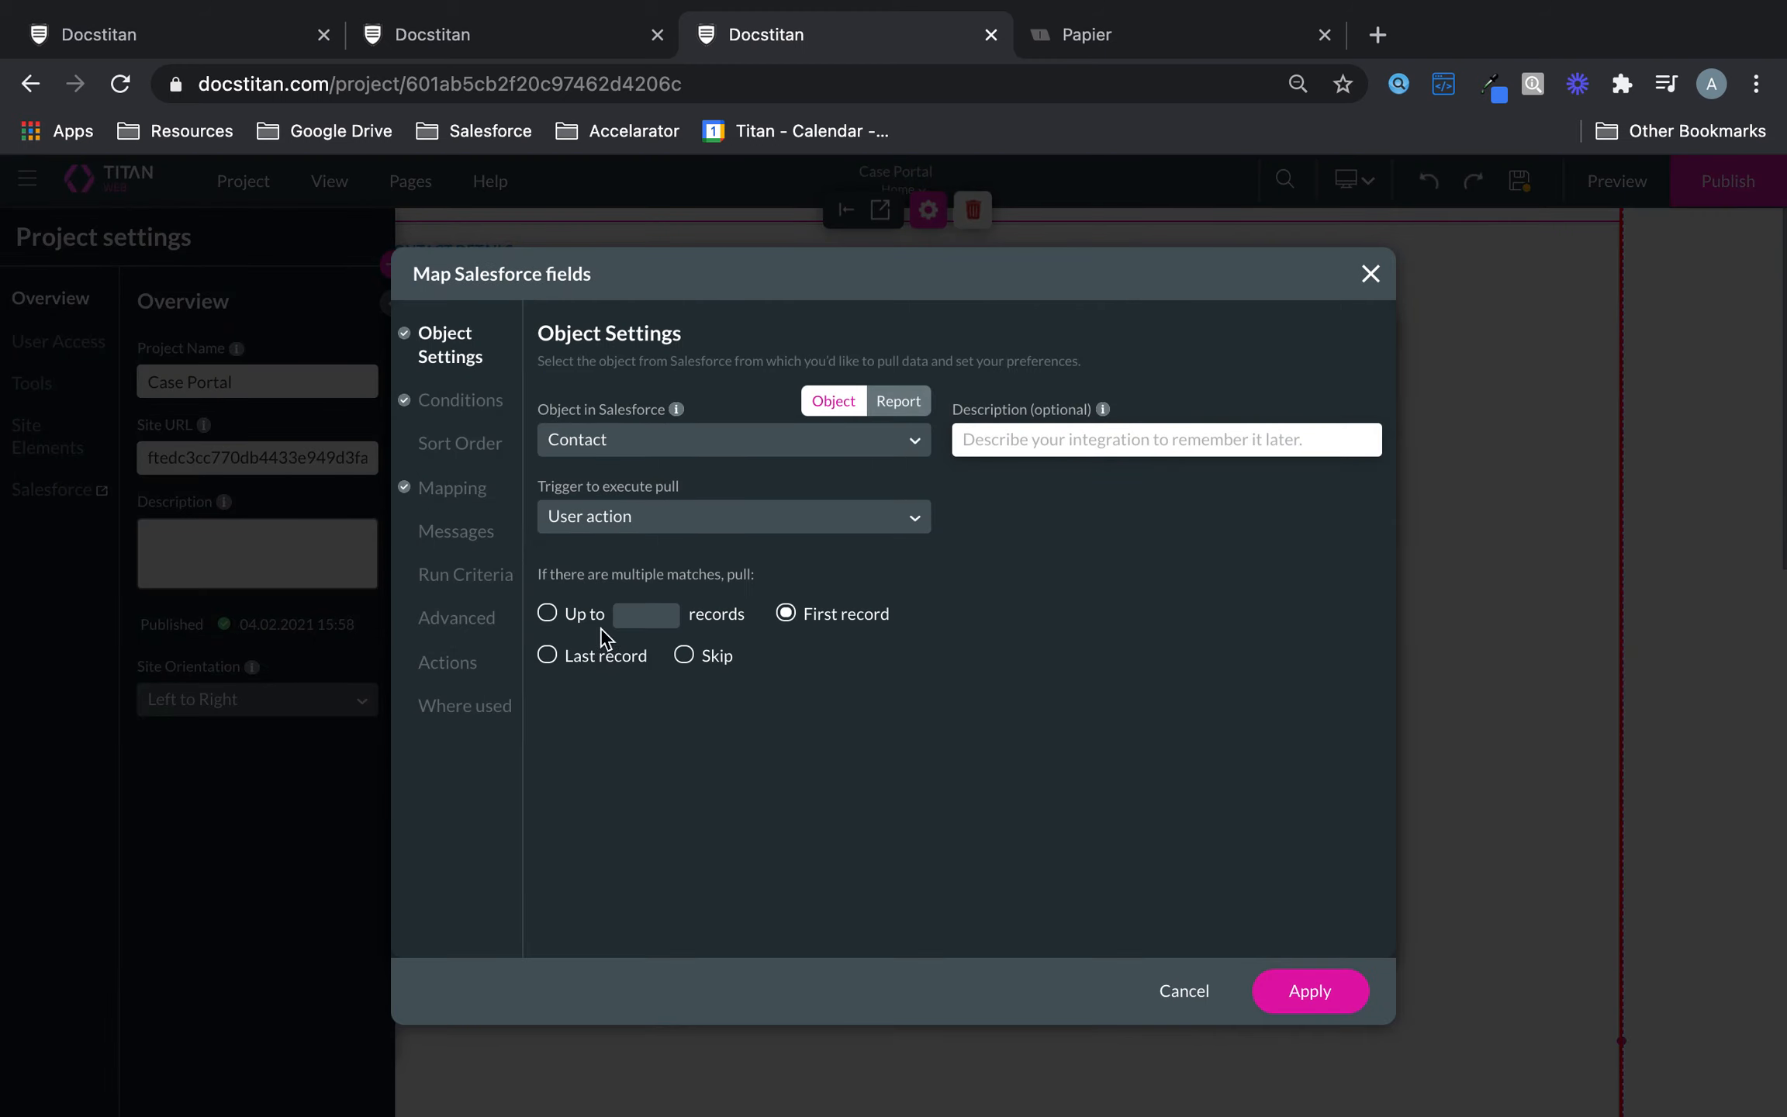
pyautogui.click(1328, 1008)
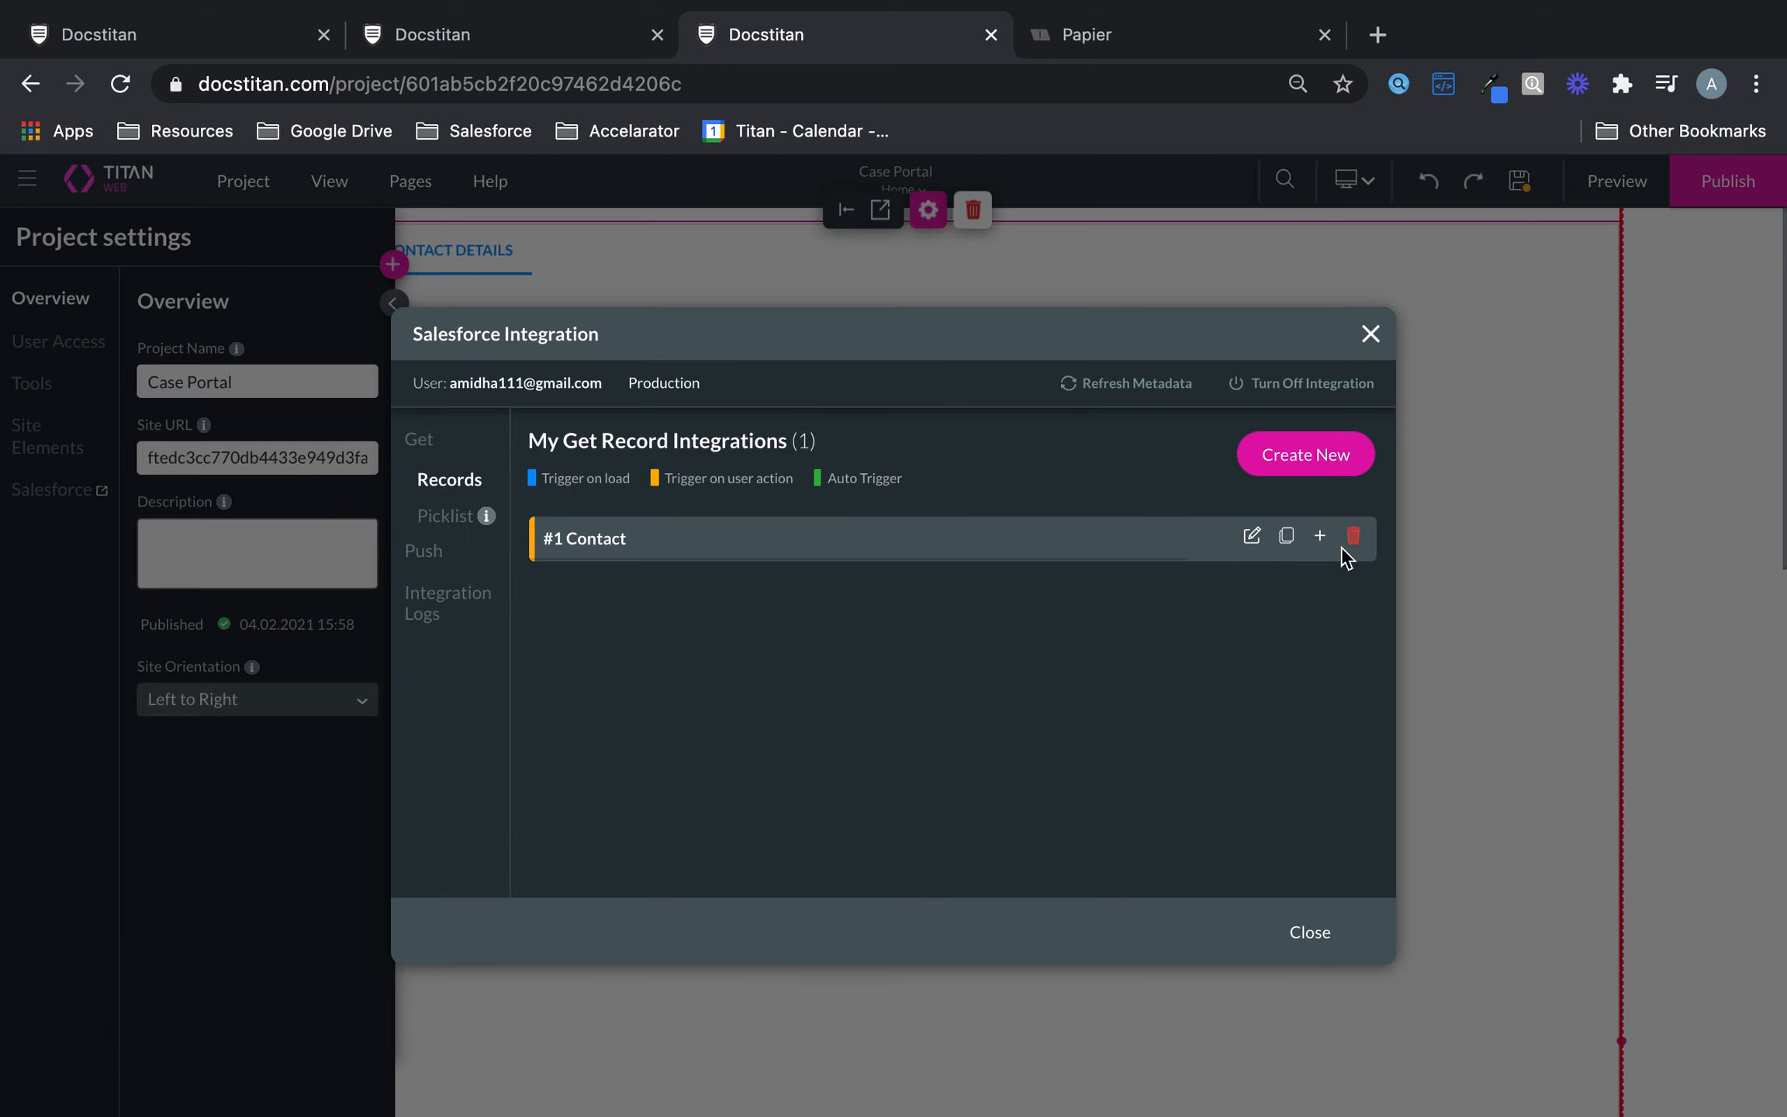
pyautogui.click(1322, 932)
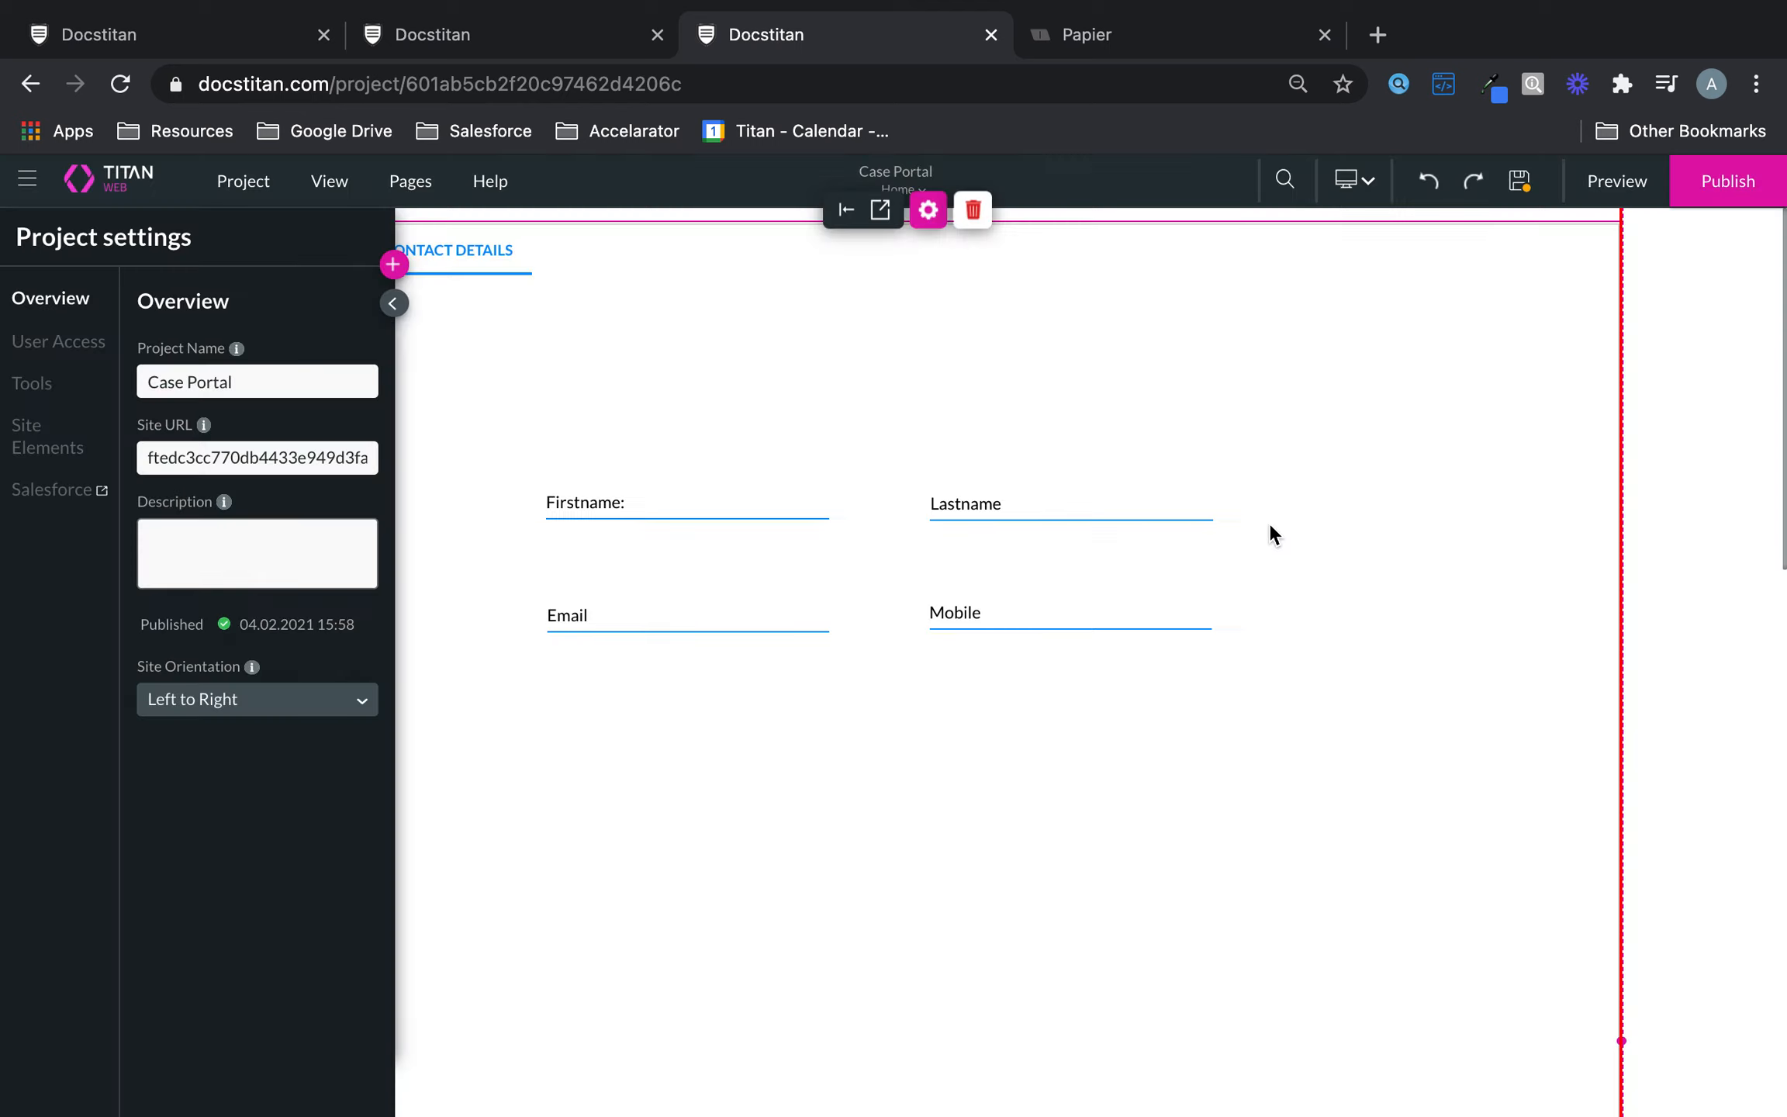
# Configure the Contact Details tab's on-click action to run the #1 Contact (get) Salesforce integration, and save the project
pyautogui.click(404, 301)
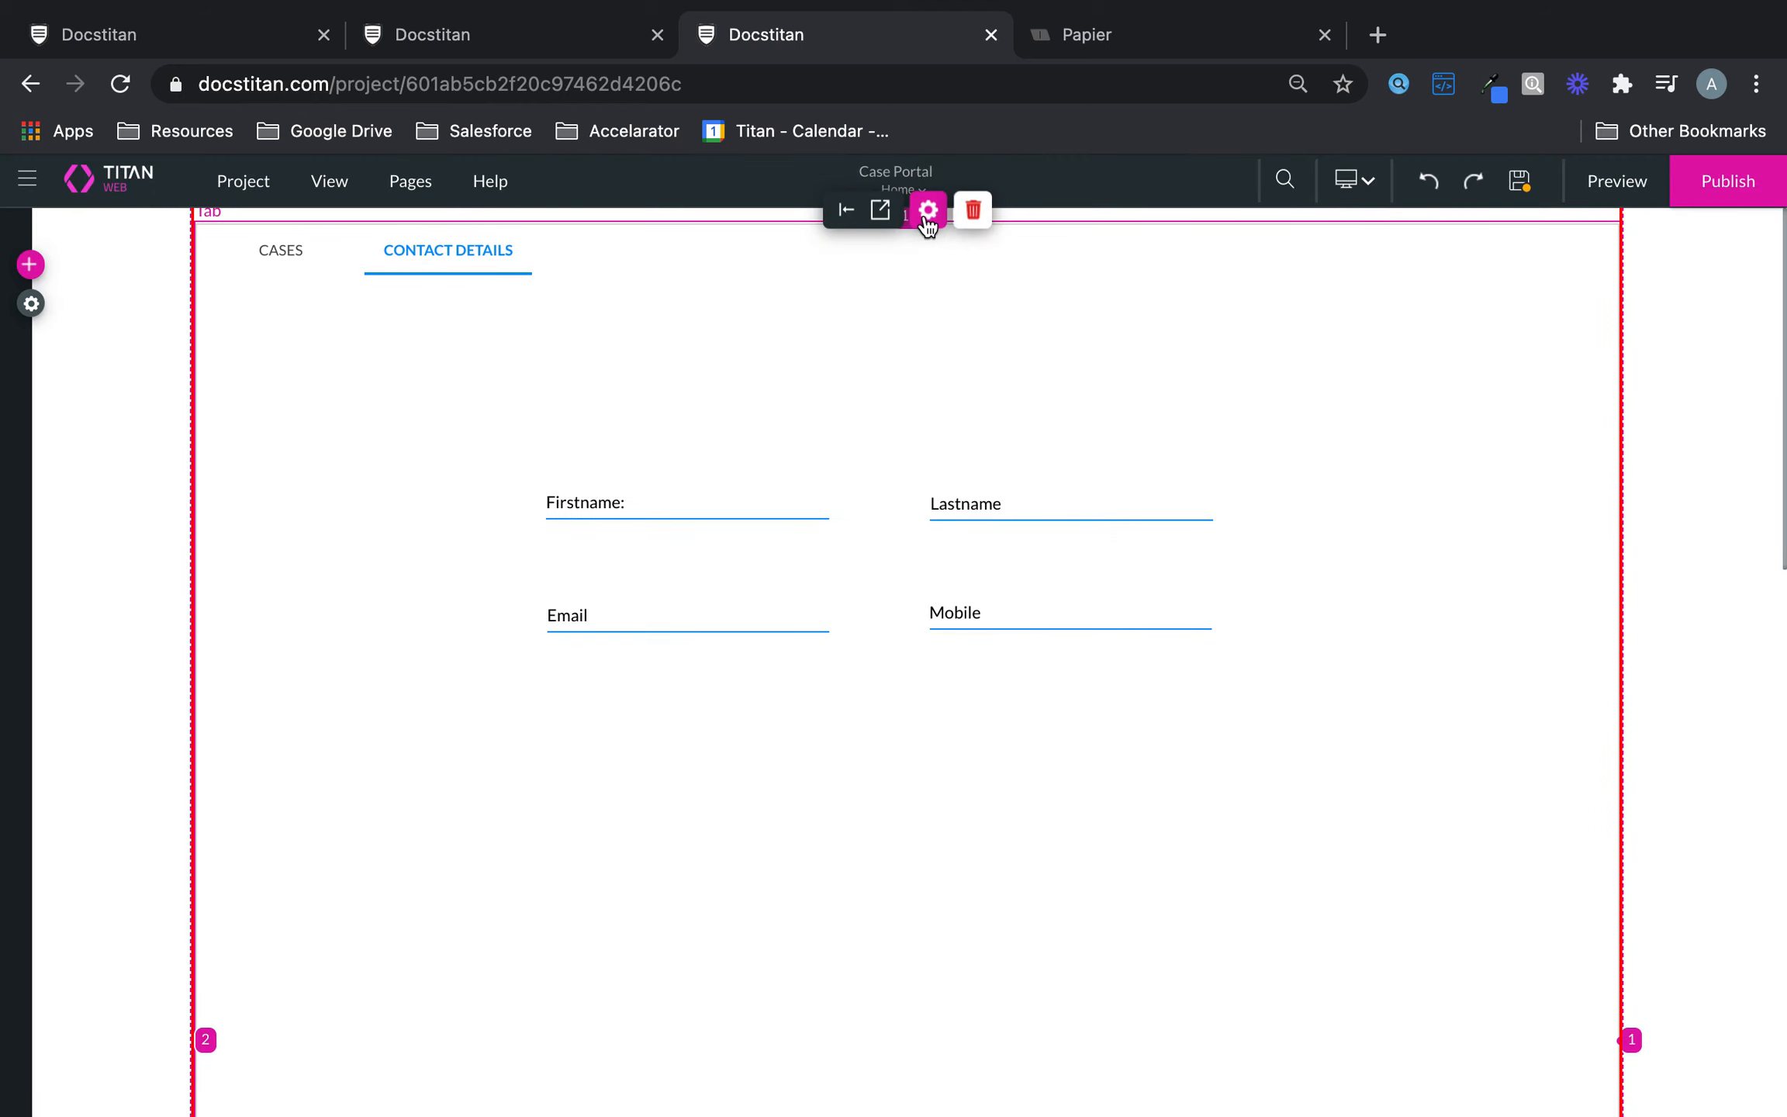
pyautogui.click(929, 211)
pyautogui.click(1389, 481)
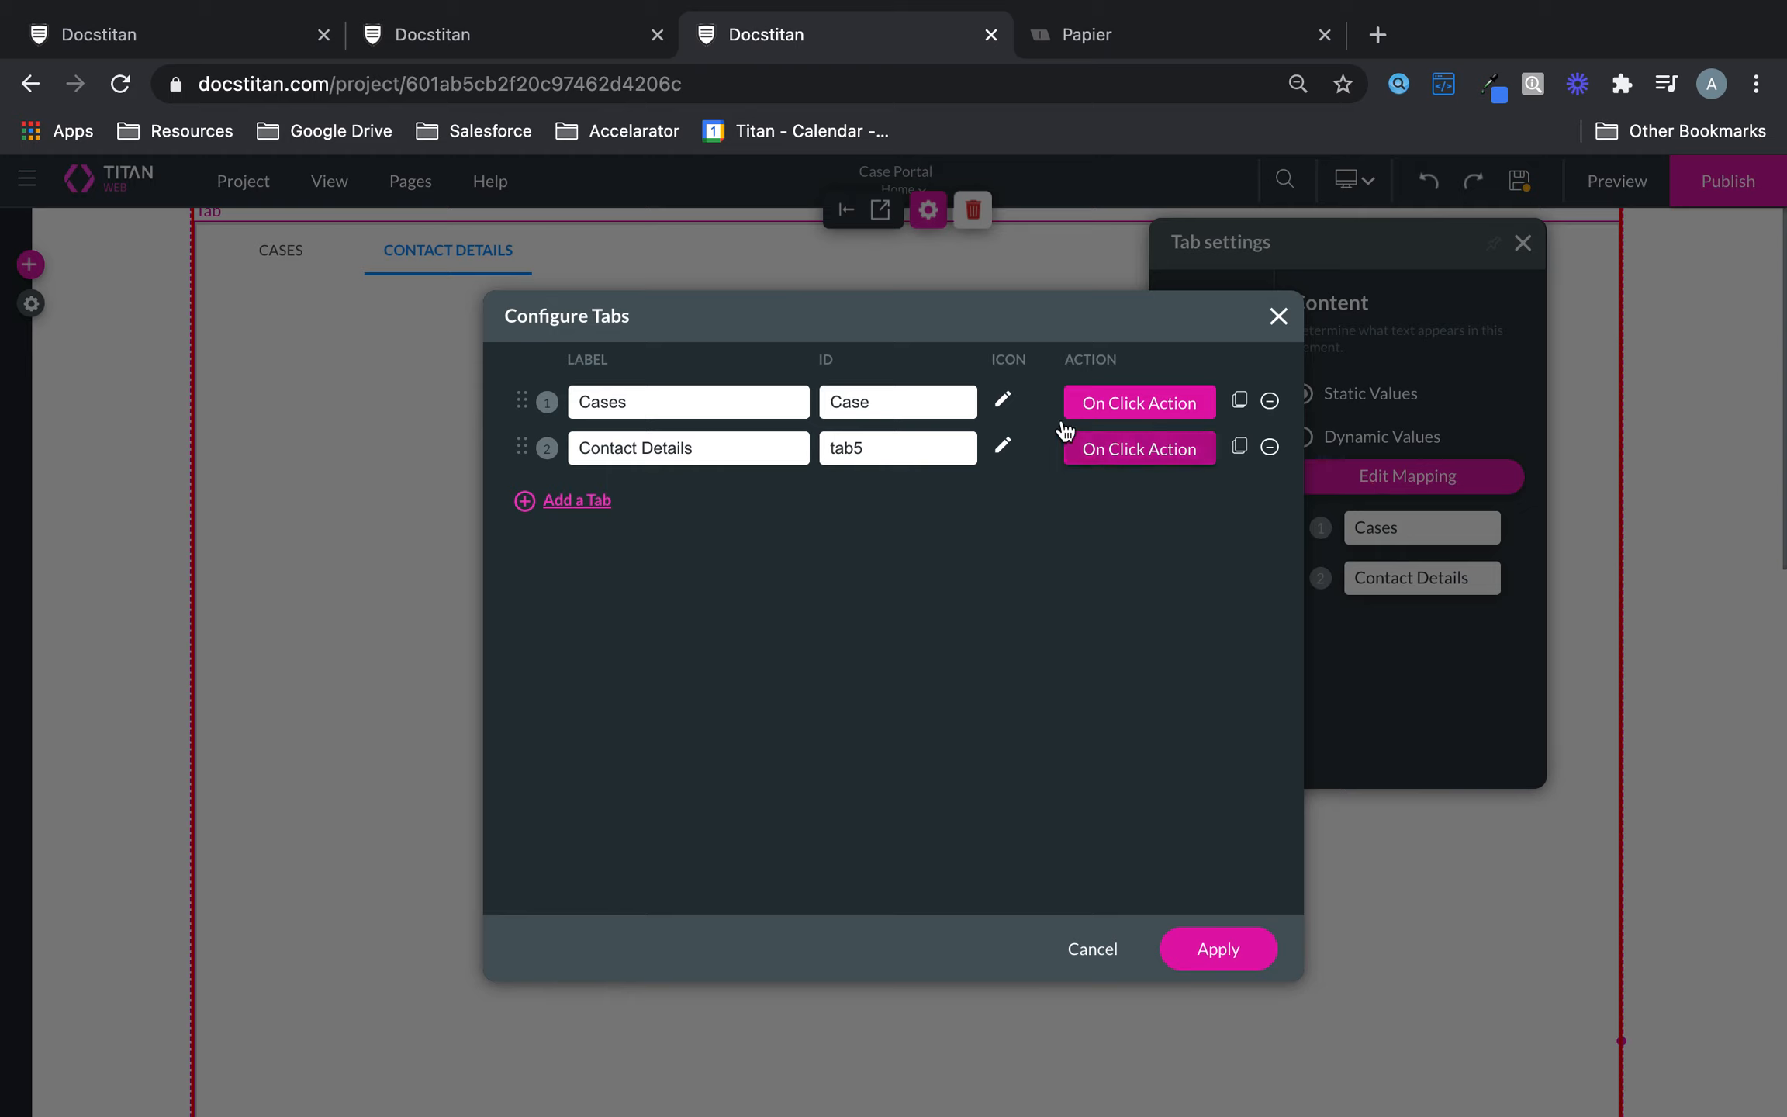
pyautogui.click(1141, 450)
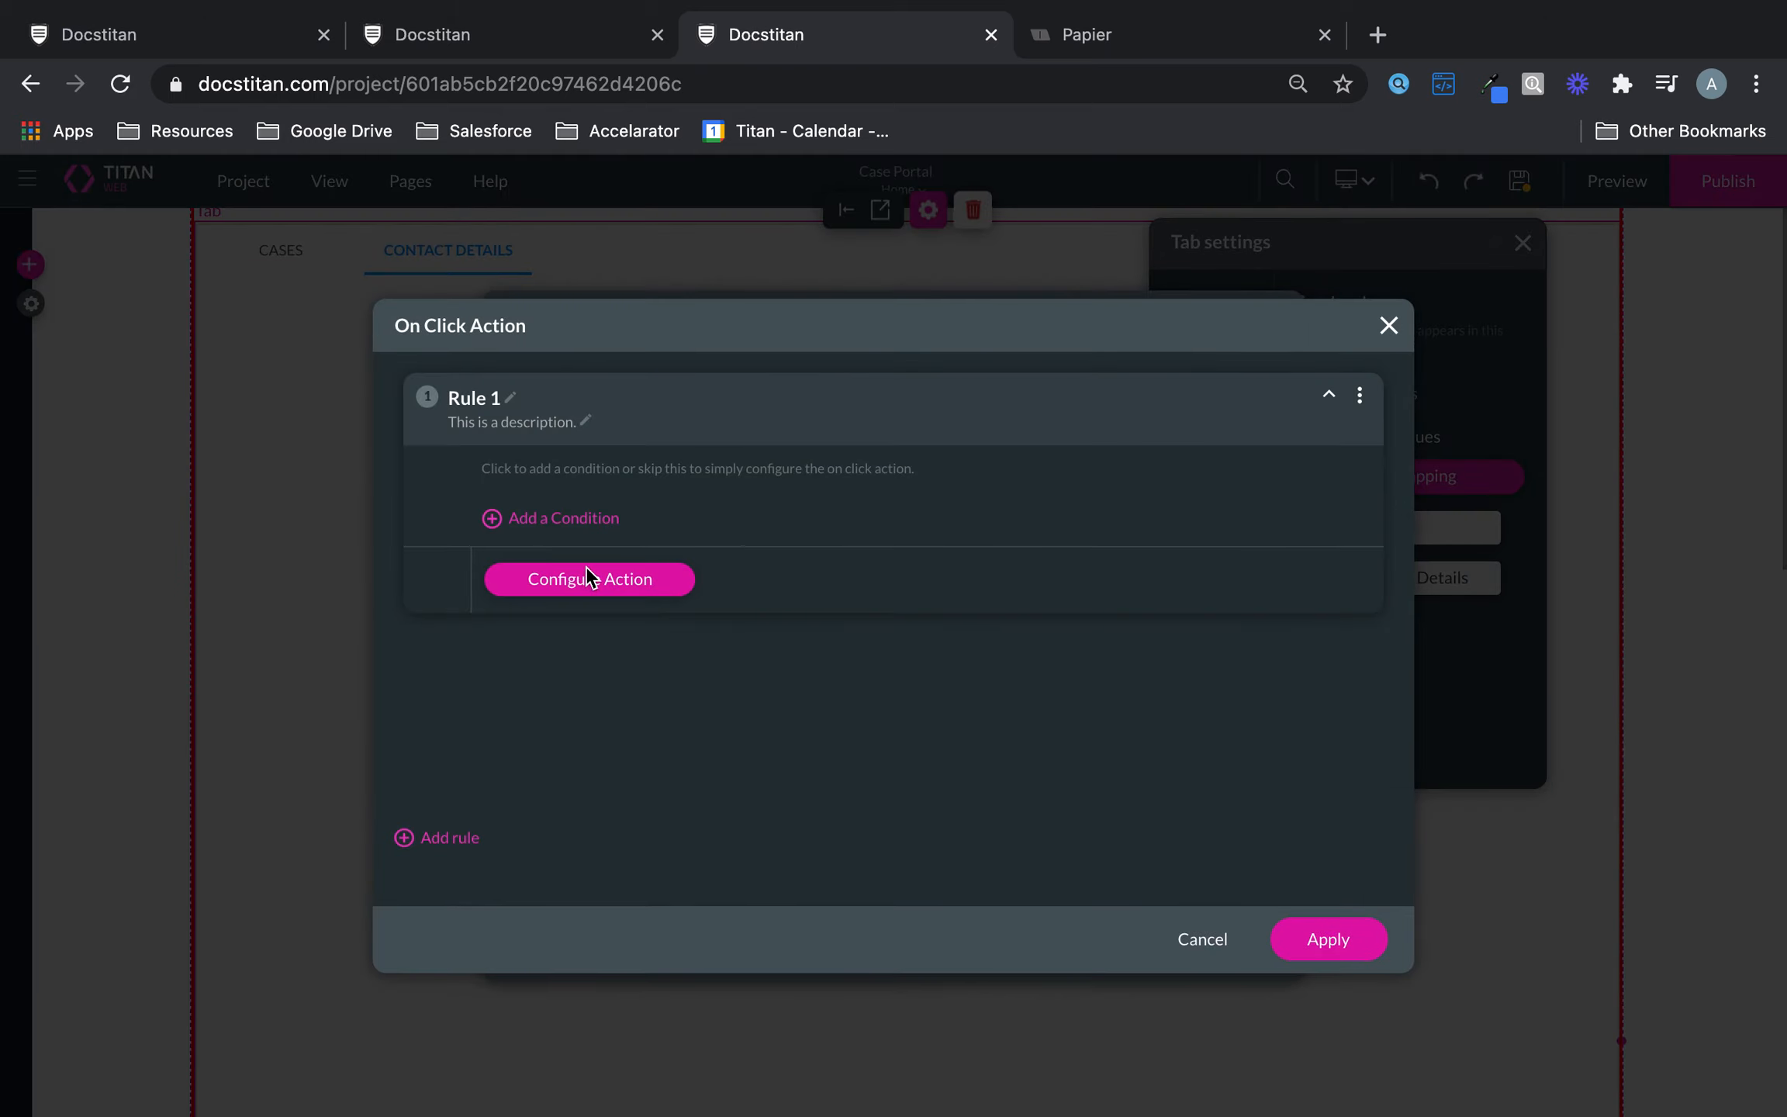
pyautogui.click(585, 565)
pyautogui.click(555, 458)
pyautogui.click(718, 499)
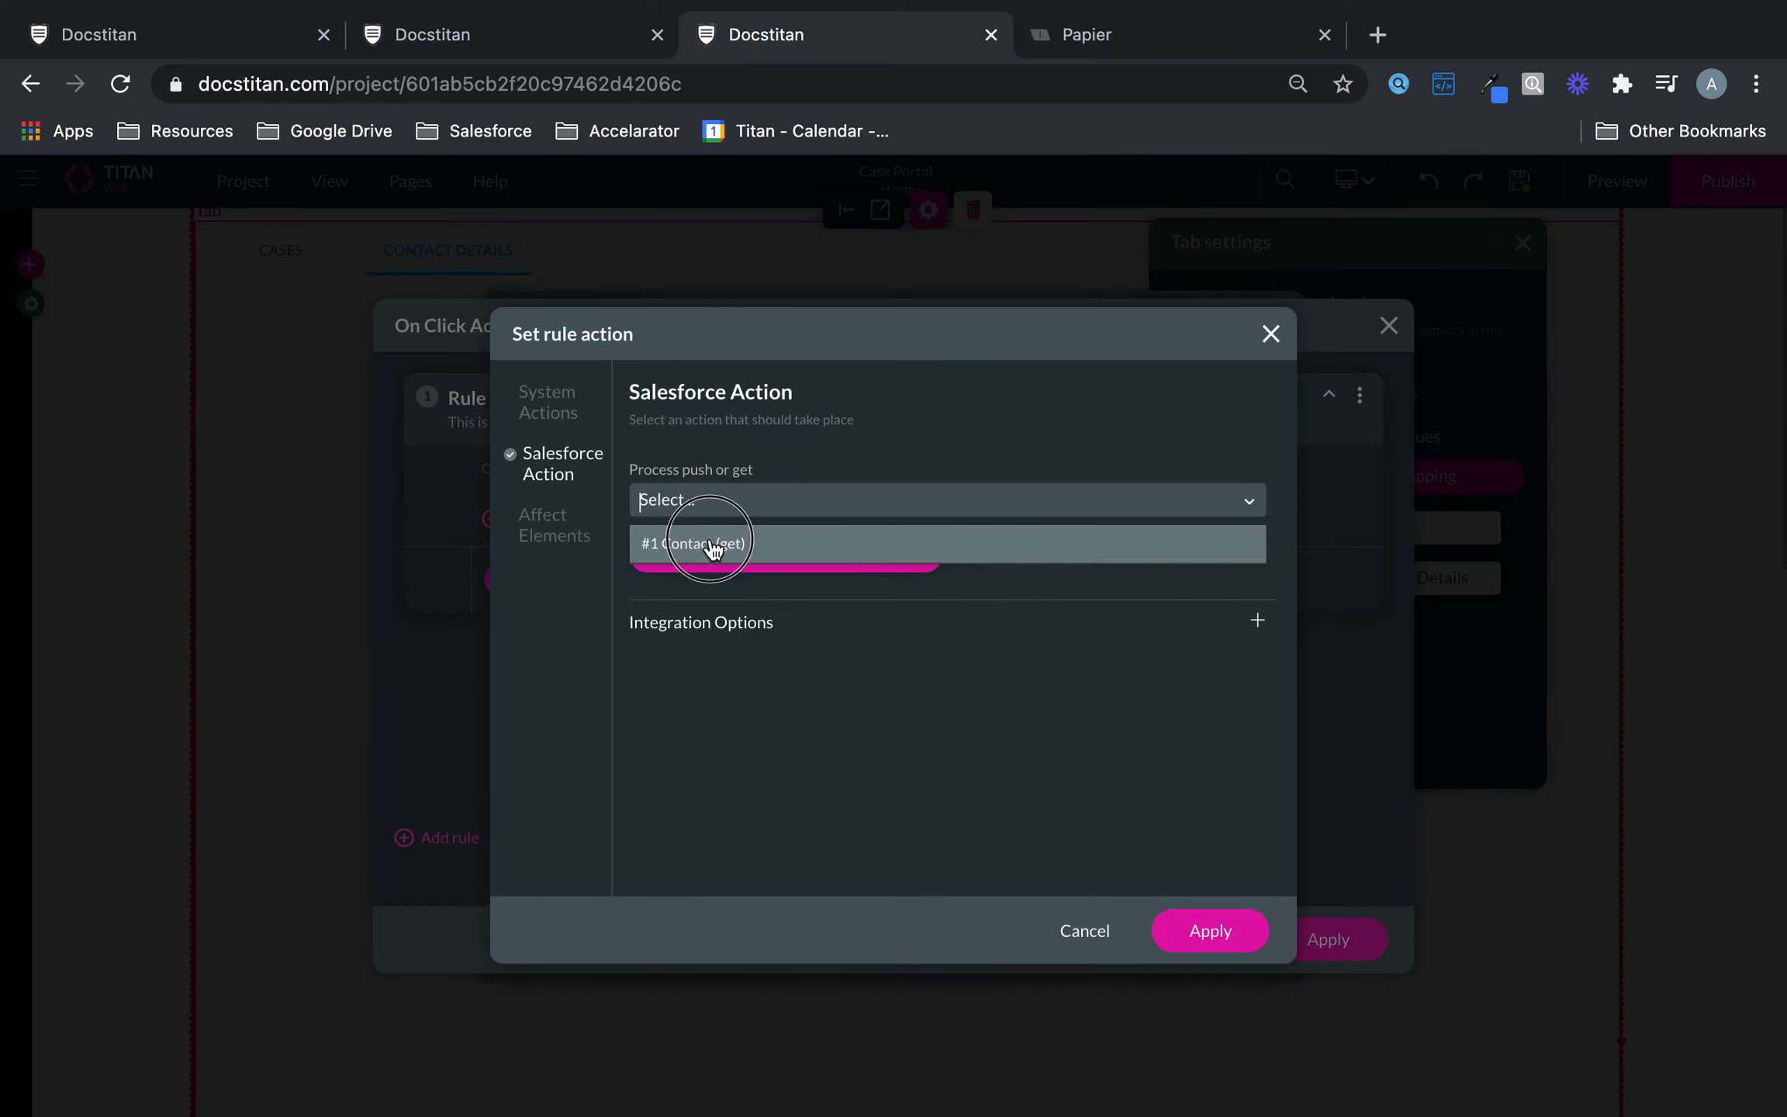
pyautogui.click(709, 547)
pyautogui.click(1195, 931)
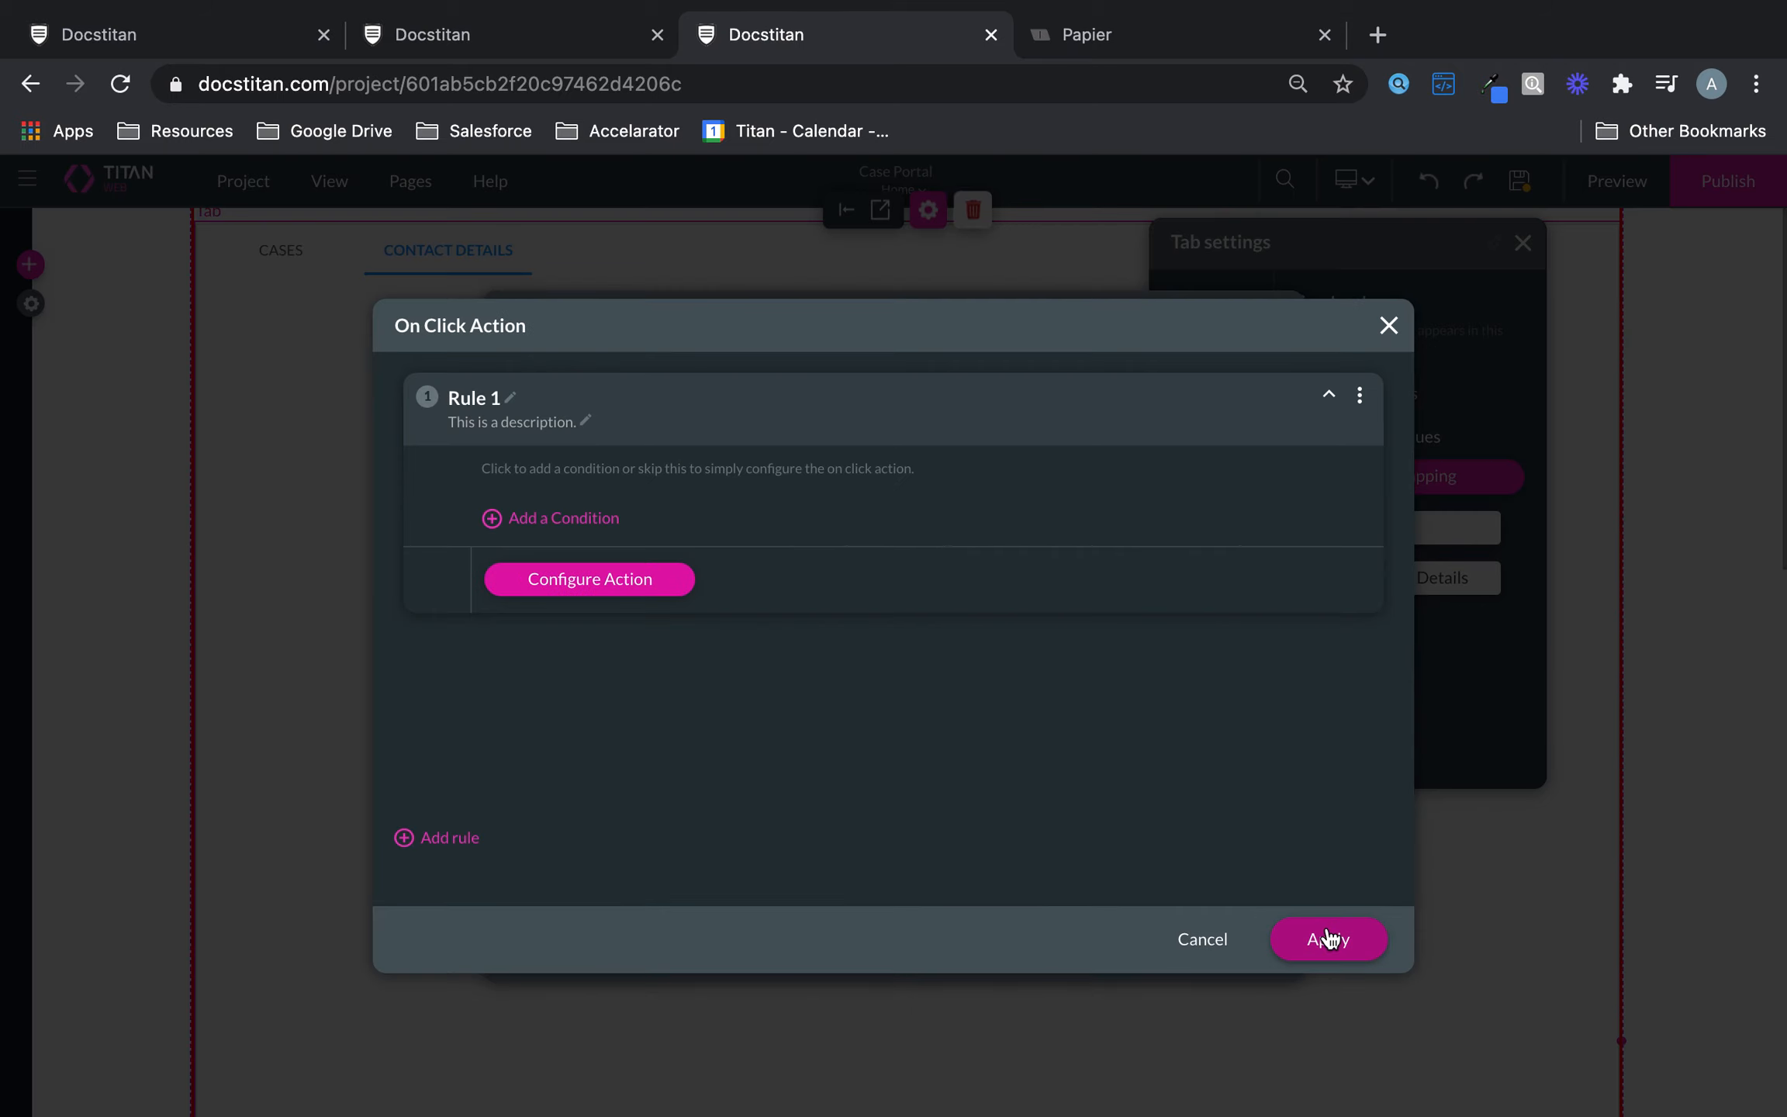
pyautogui.click(1322, 940)
pyautogui.click(1217, 948)
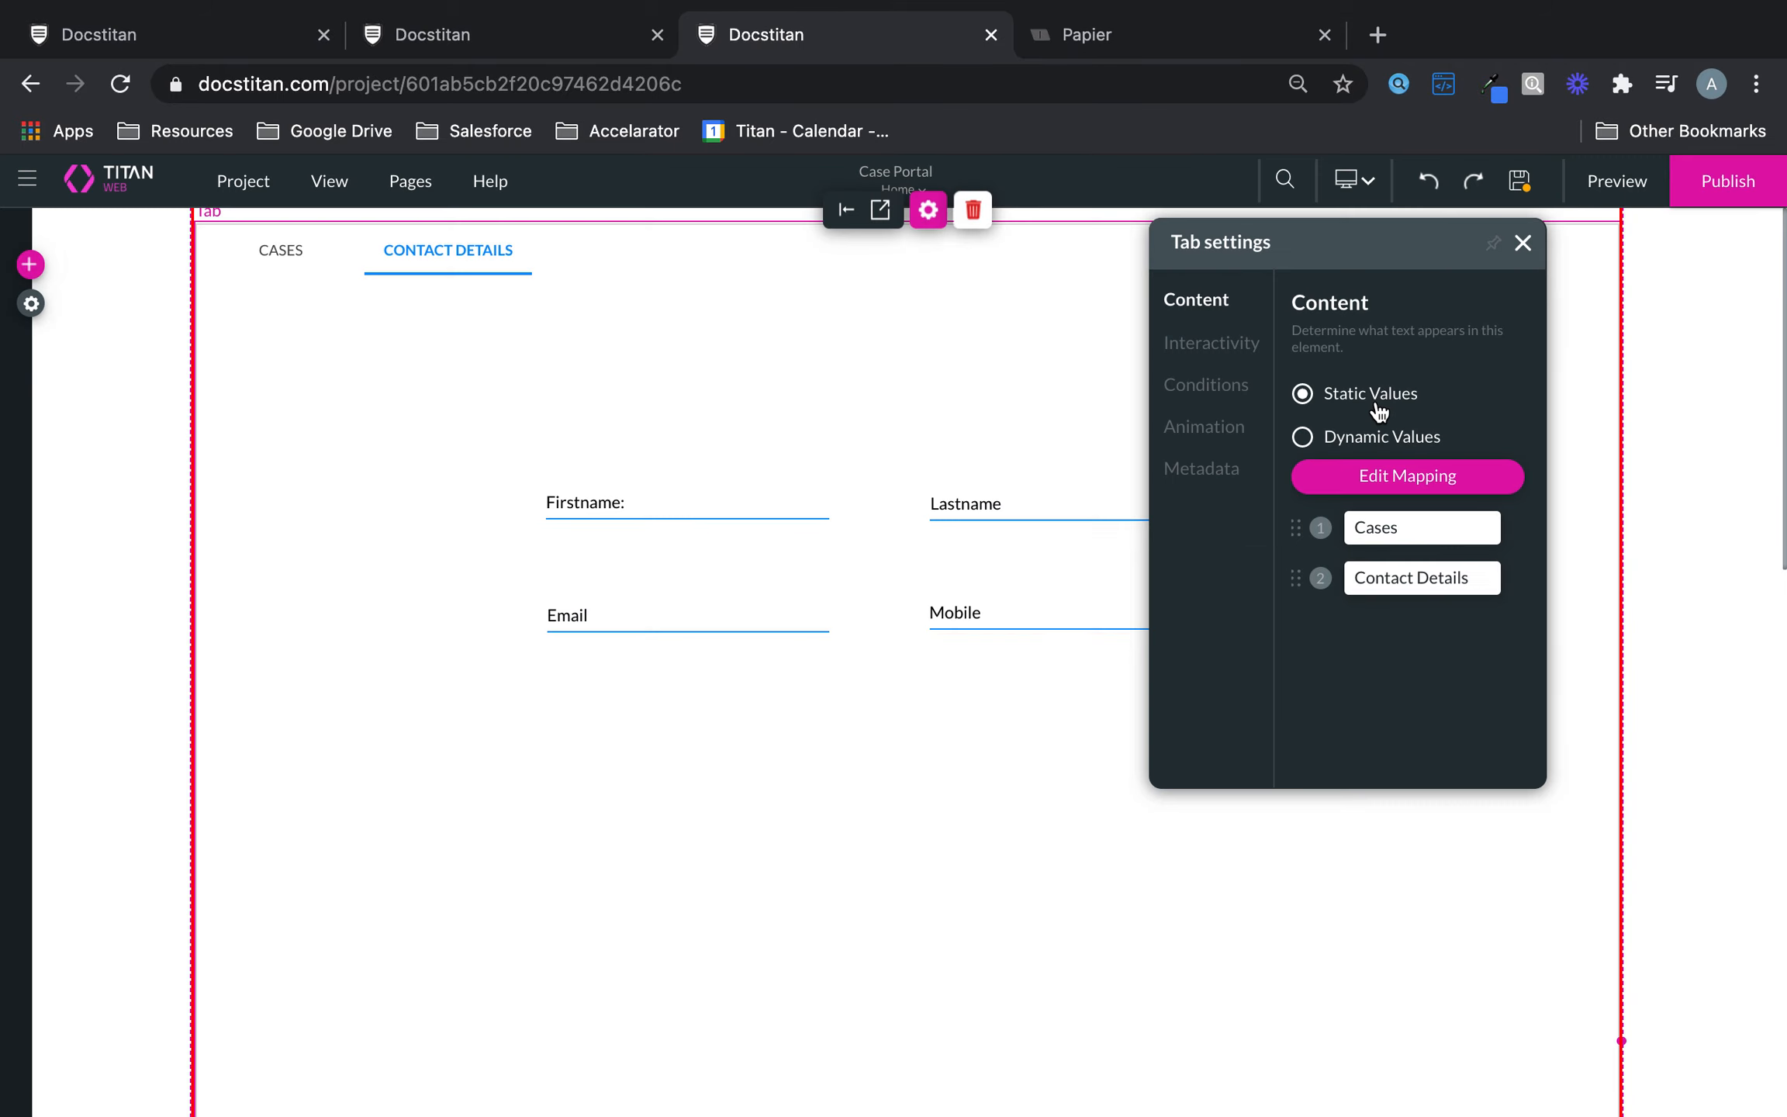
pyautogui.click(1518, 180)
# Embed the "Salesforce/Titan - Case Portal" Titan form in the Cases tab
pyautogui.click(282, 251)
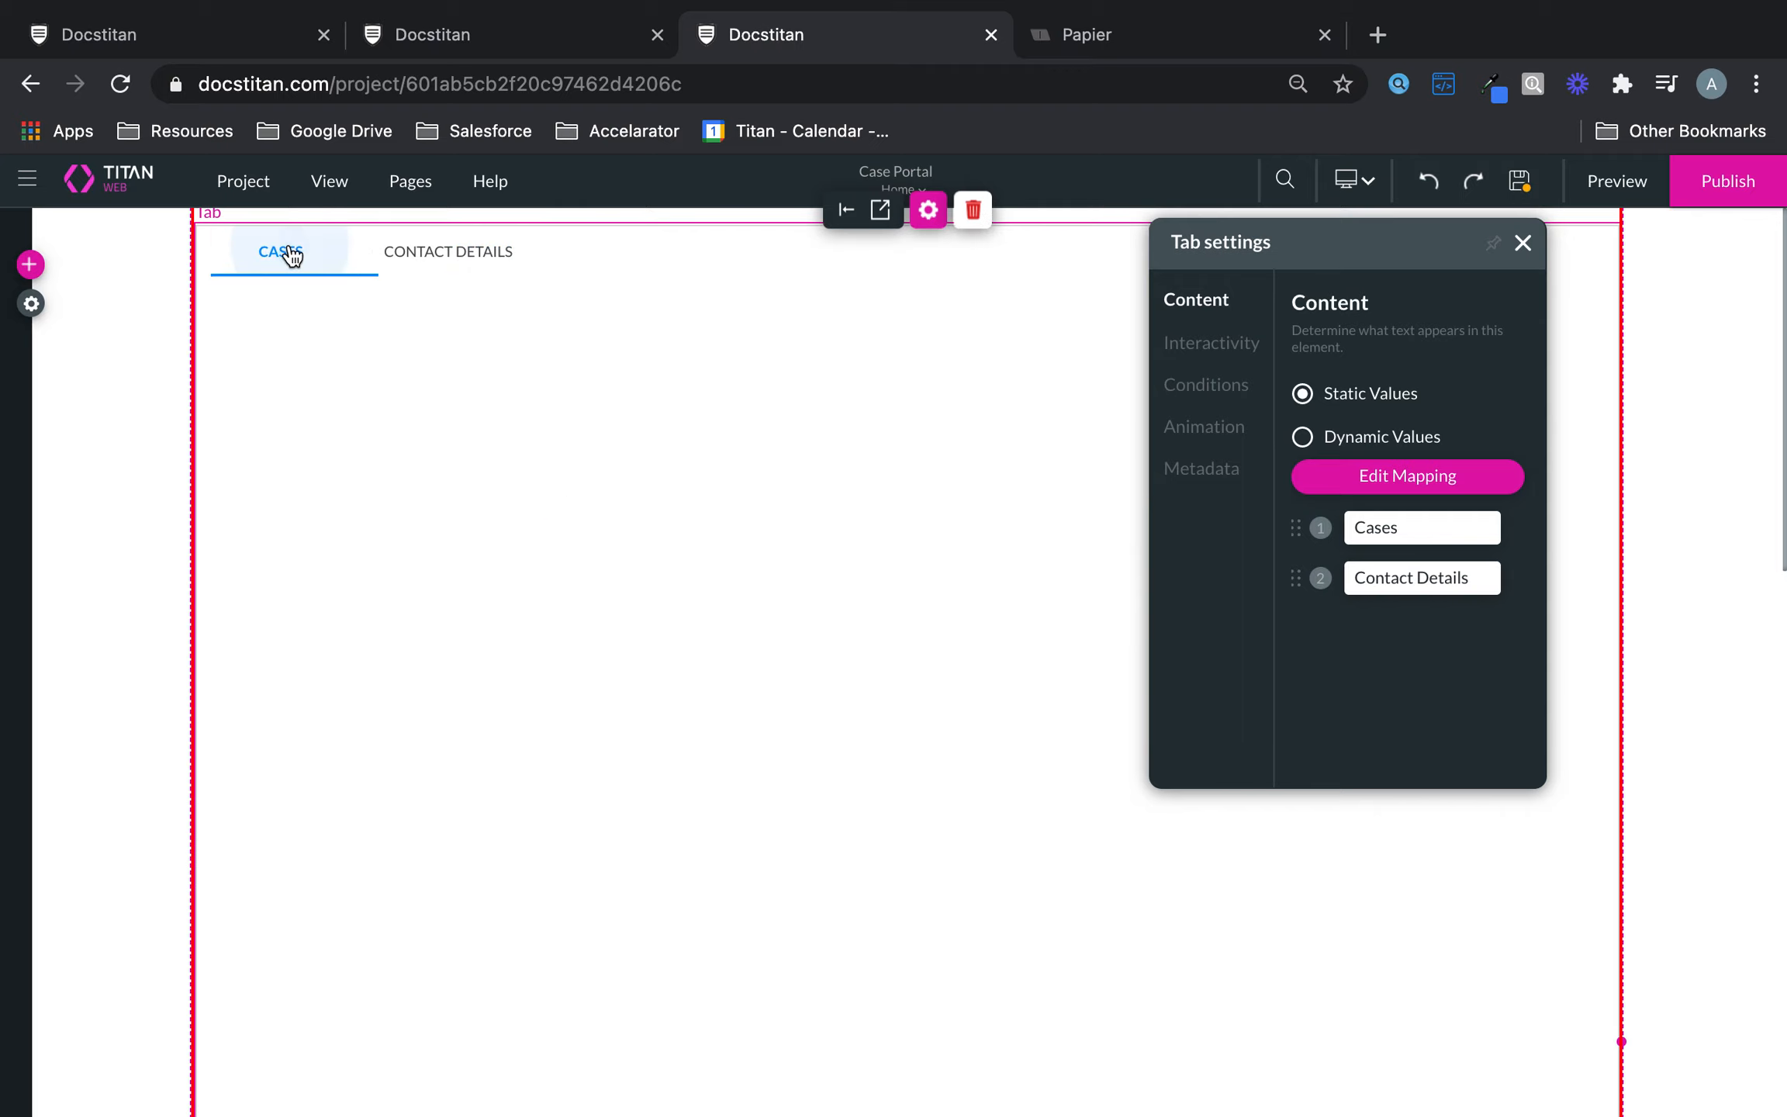
pyautogui.click(1522, 243)
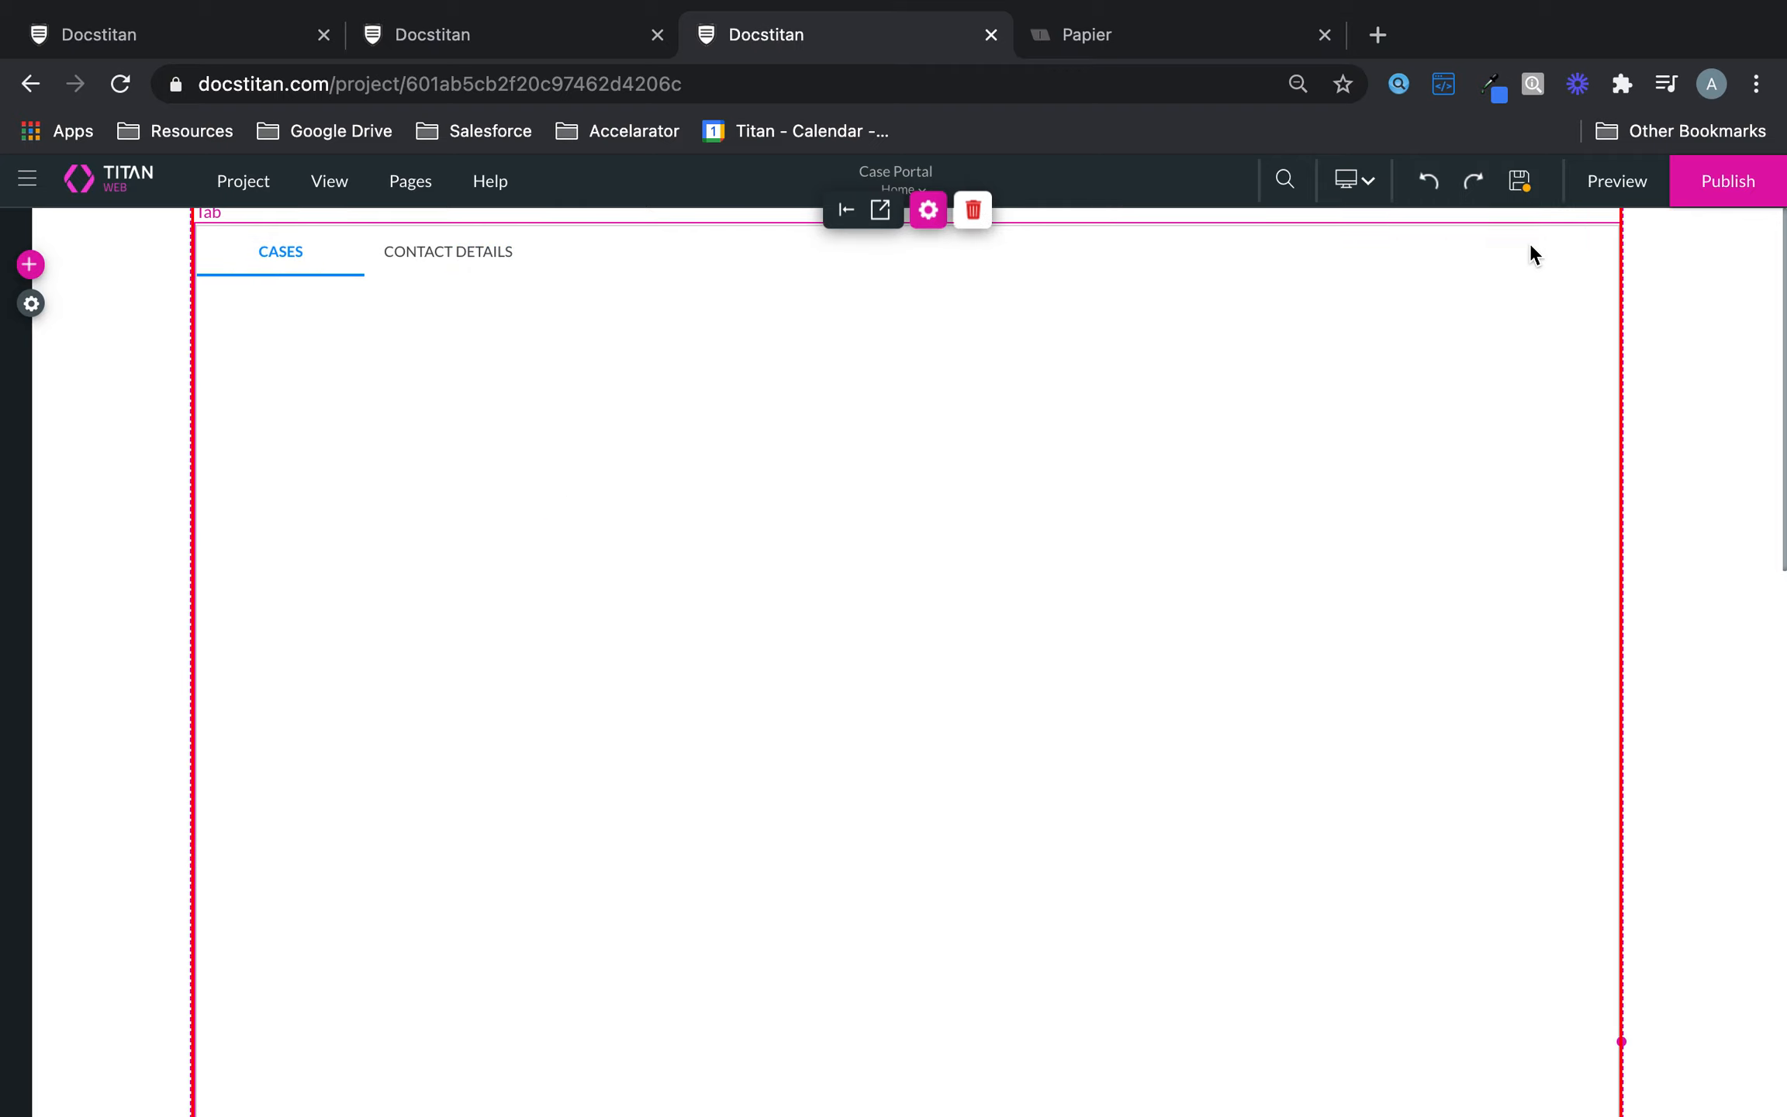
pyautogui.click(33, 306)
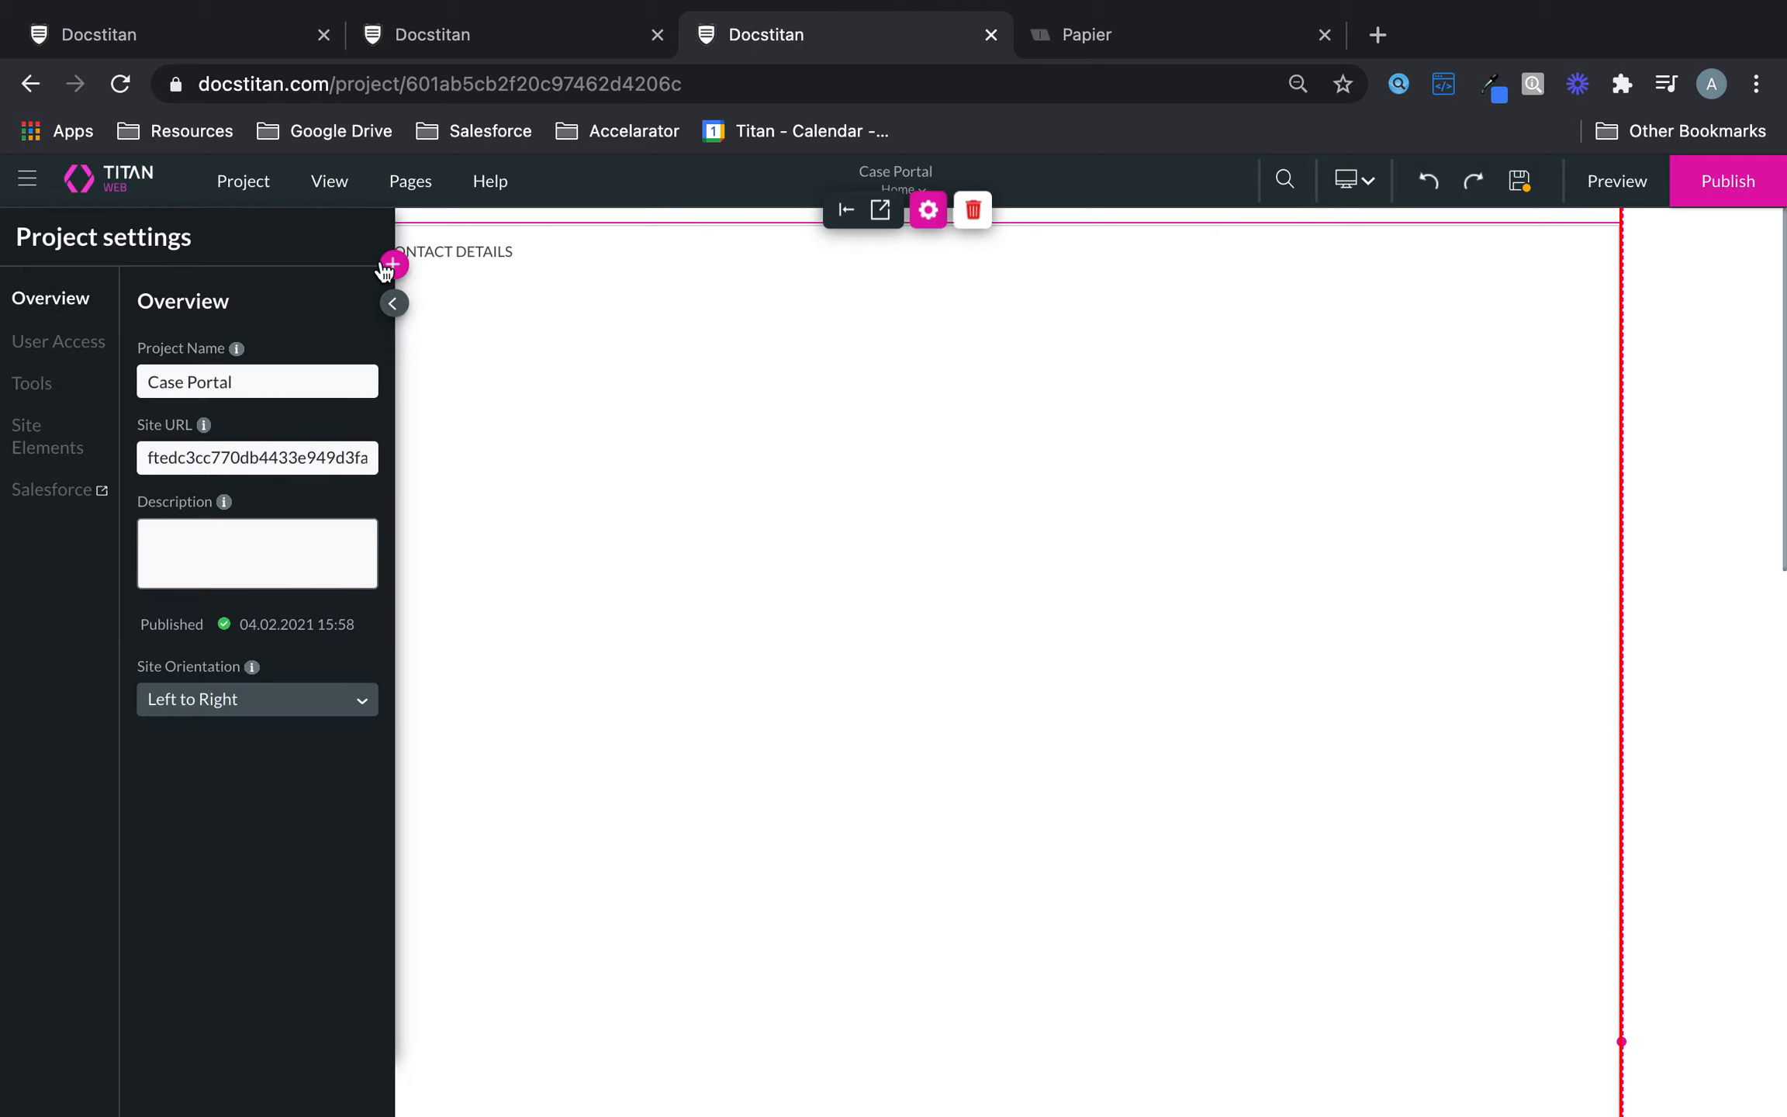
pyautogui.click(390, 266)
pyautogui.click(39, 625)
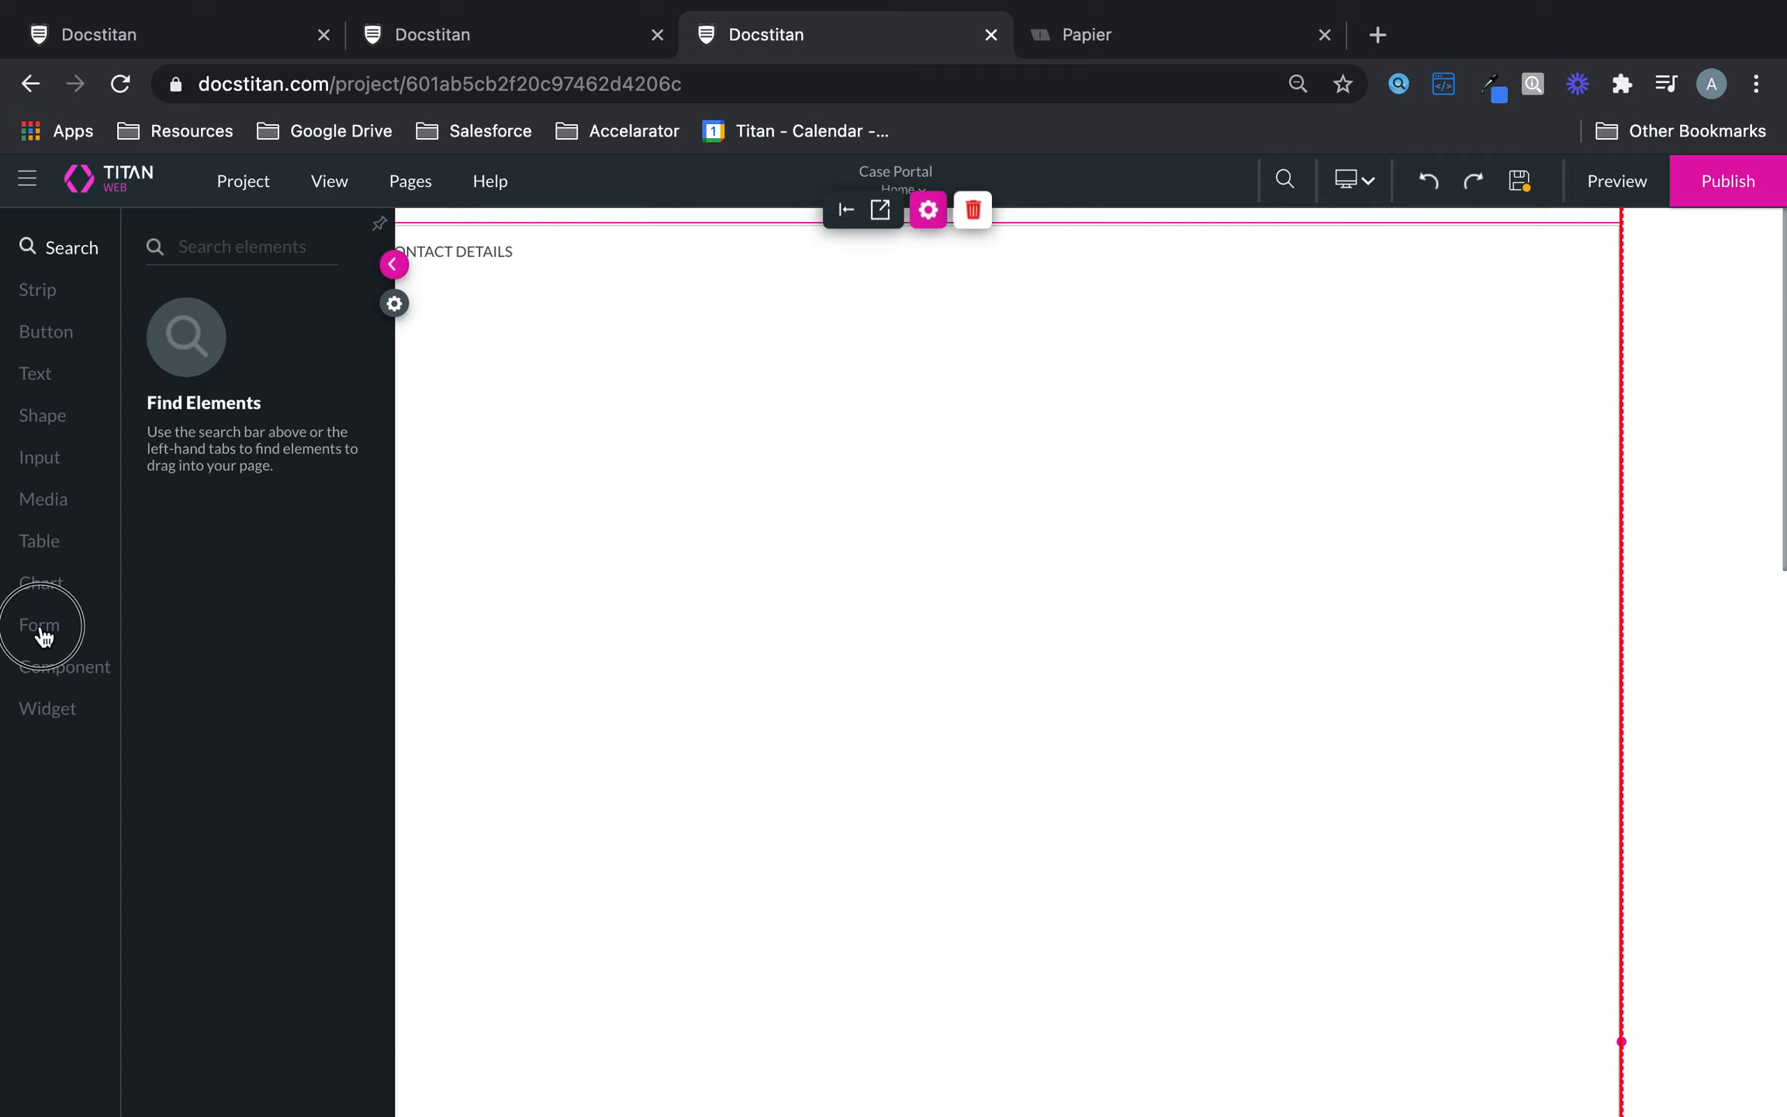
pyautogui.moveTo(317, 328); pyautogui.dragTo(592, 461)
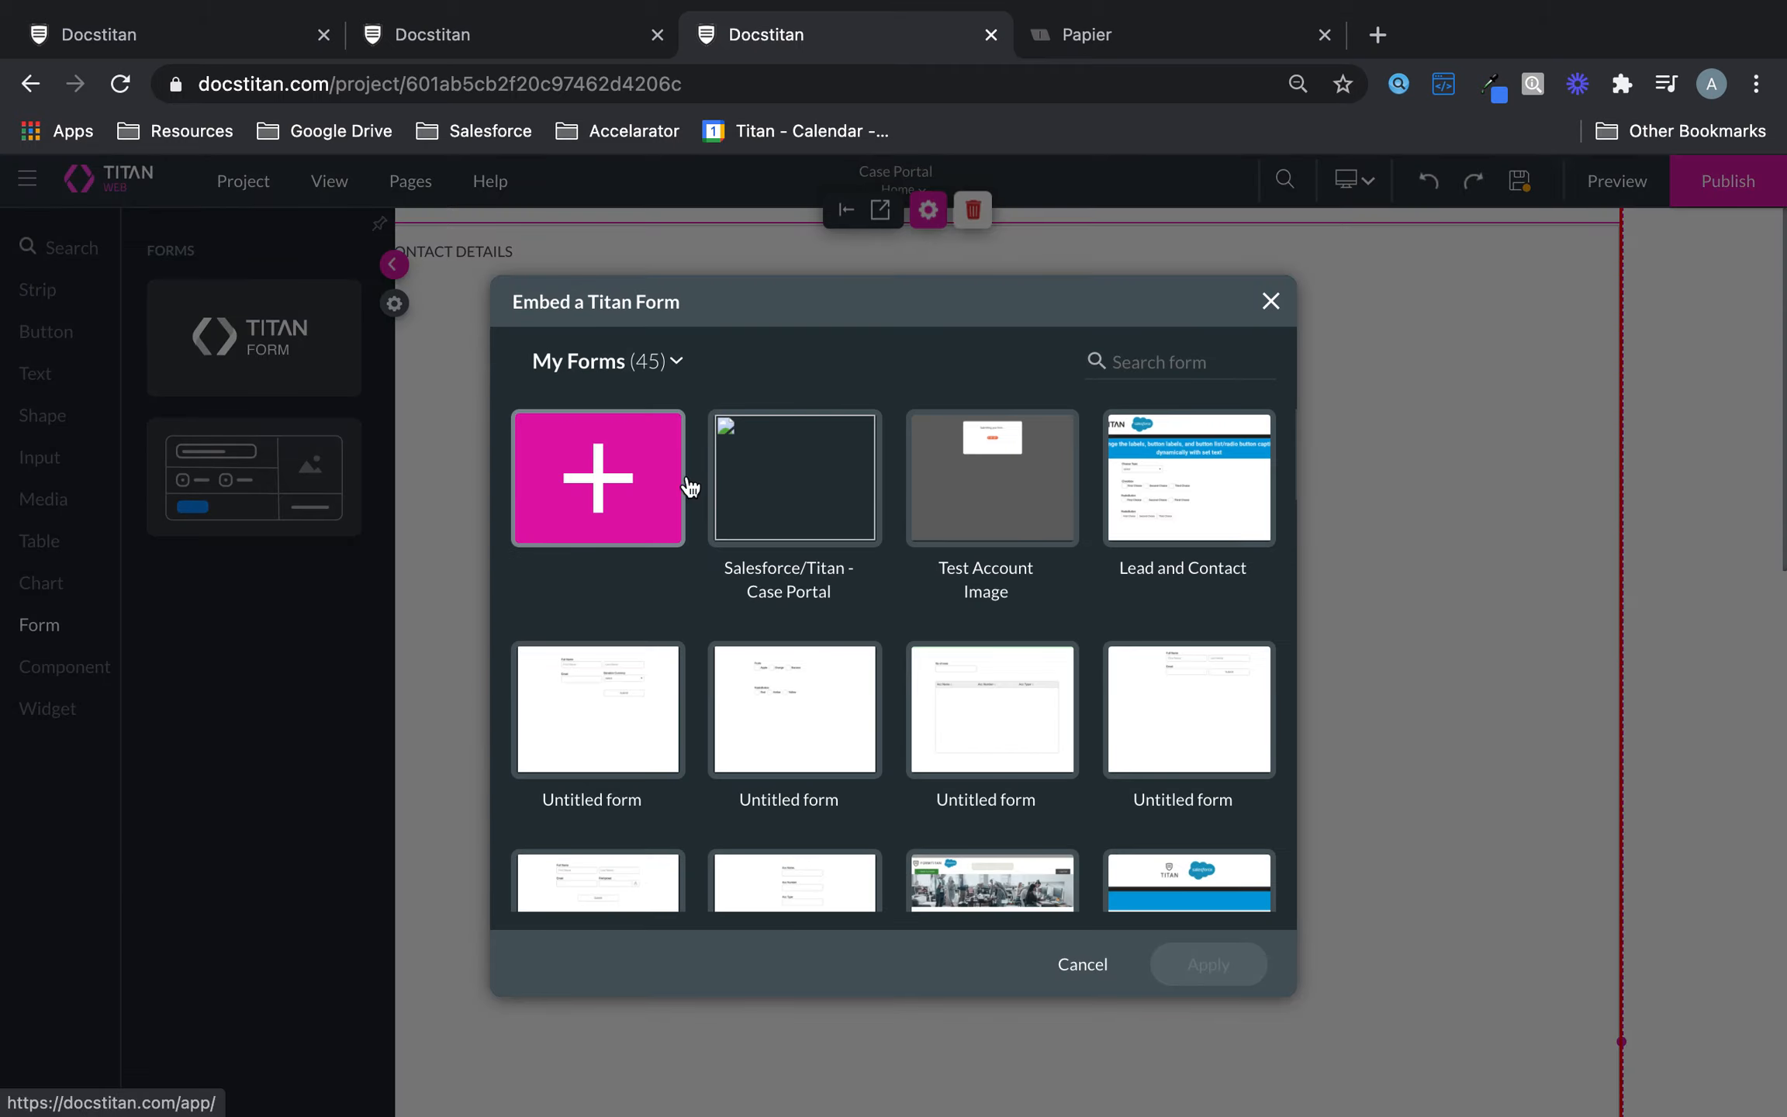
pyautogui.click(815, 500)
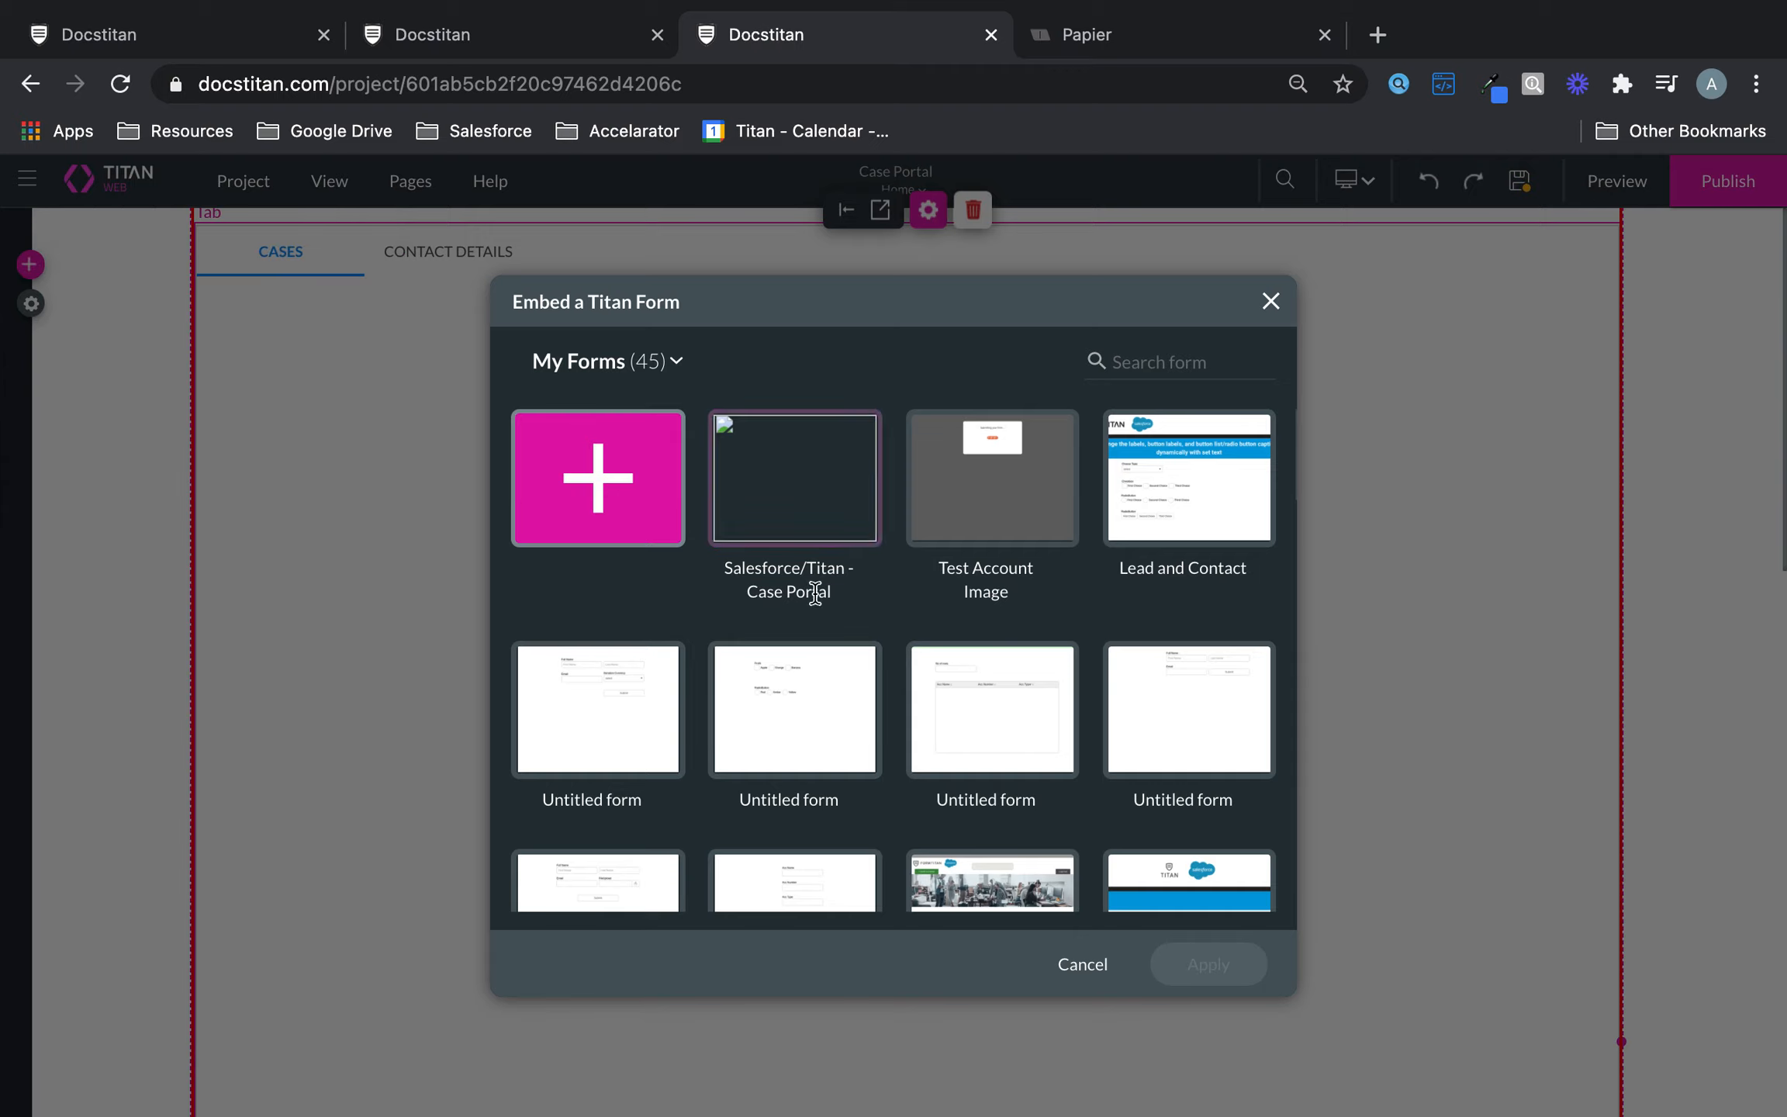
pyautogui.click(827, 481)
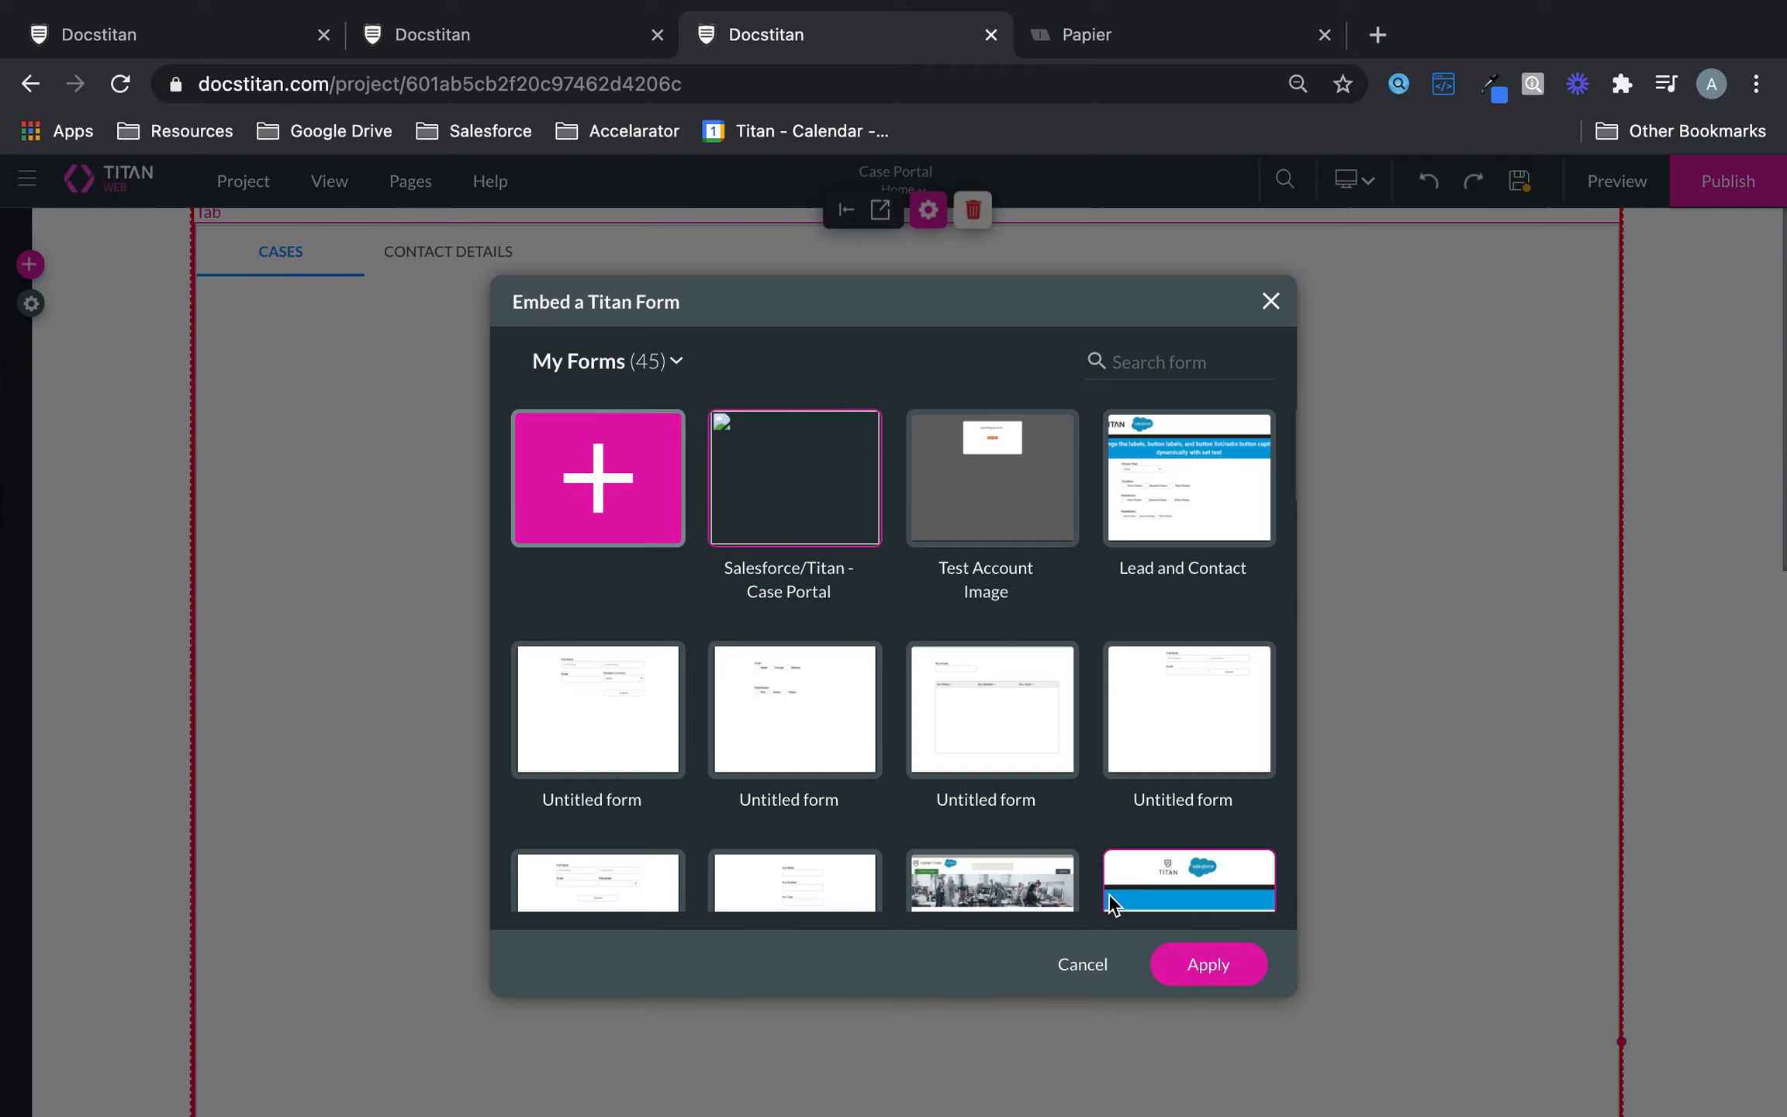
pyautogui.click(1208, 966)
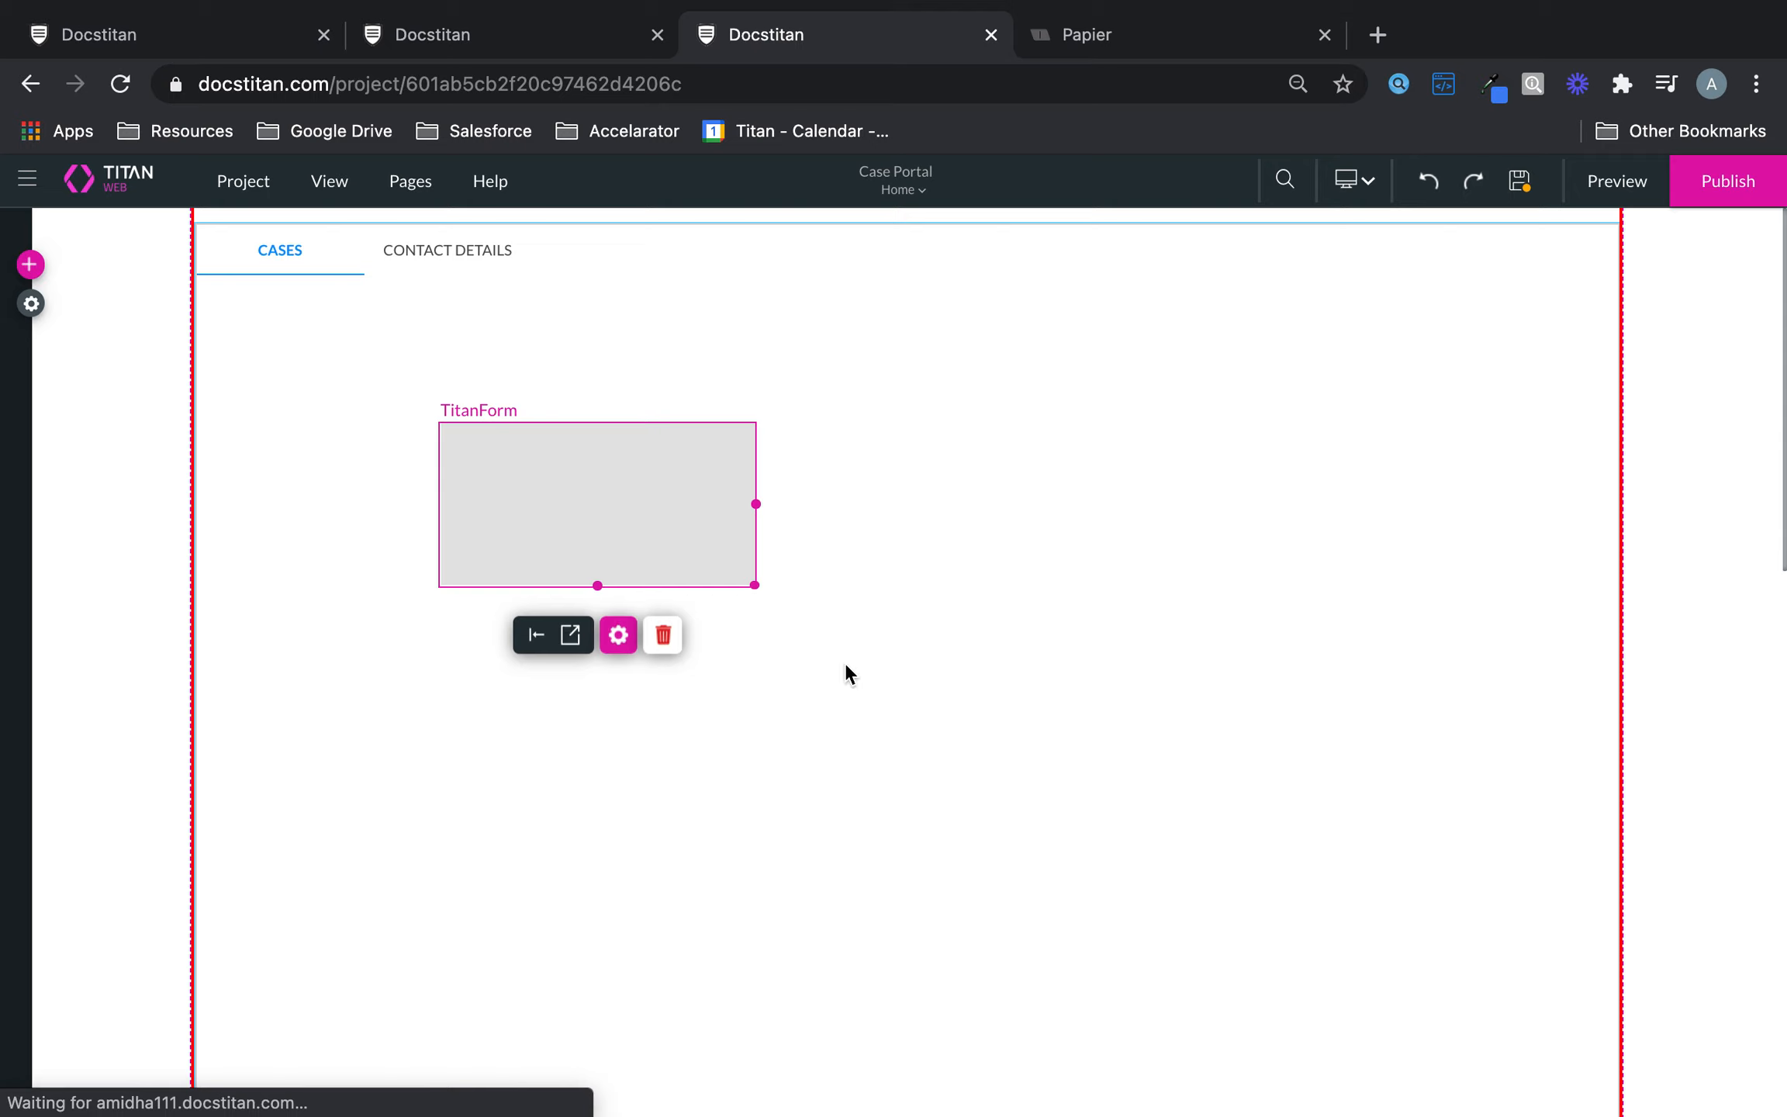
# Enlarge the embedded Titan form to span the Cases tab's full width and extend its height well down the page
pyautogui.moveTo(682, 547); pyautogui.dragTo(1614, 1024)
pyautogui.scroll(-5, 1426, 925)
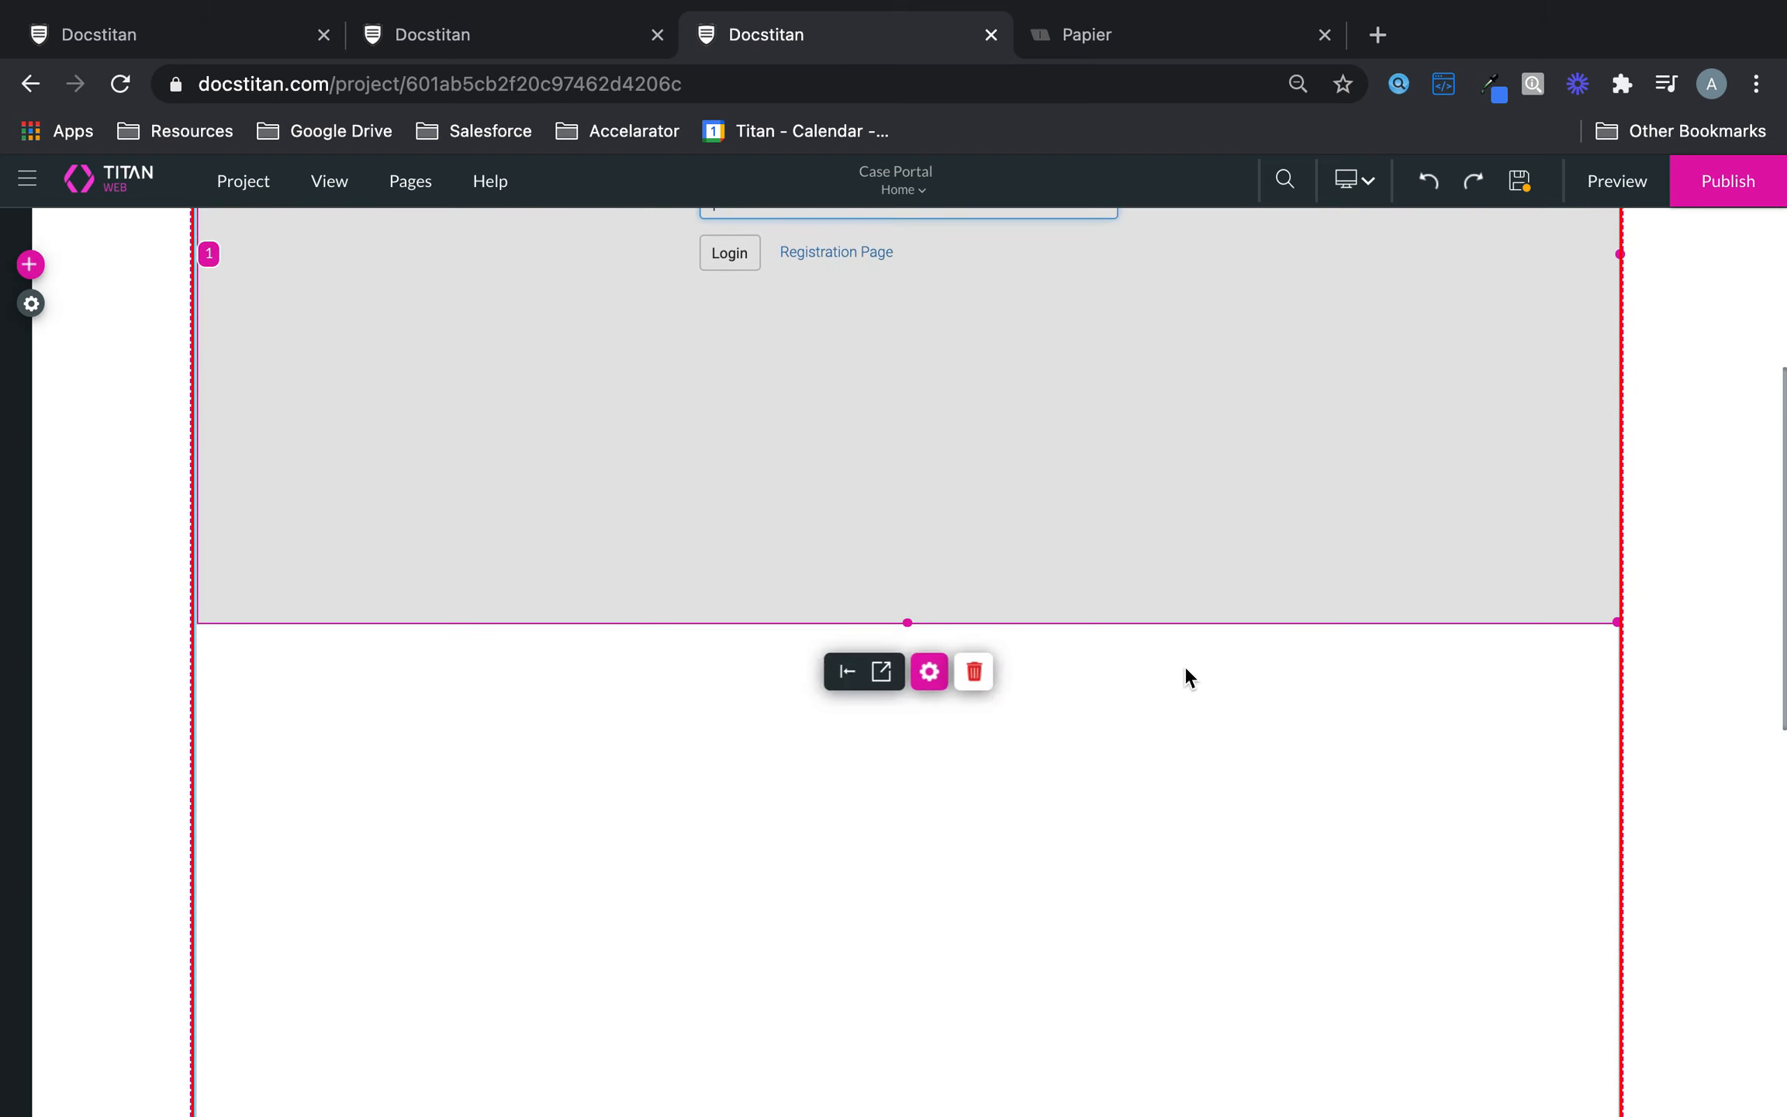
pyautogui.moveTo(907, 622); pyautogui.dragTo(953, 1045)
pyautogui.scroll(-8, 1008, 830)
pyautogui.moveTo(909, 400); pyautogui.dragTo(930, 812)
pyautogui.scroll(13, 1002, 645)
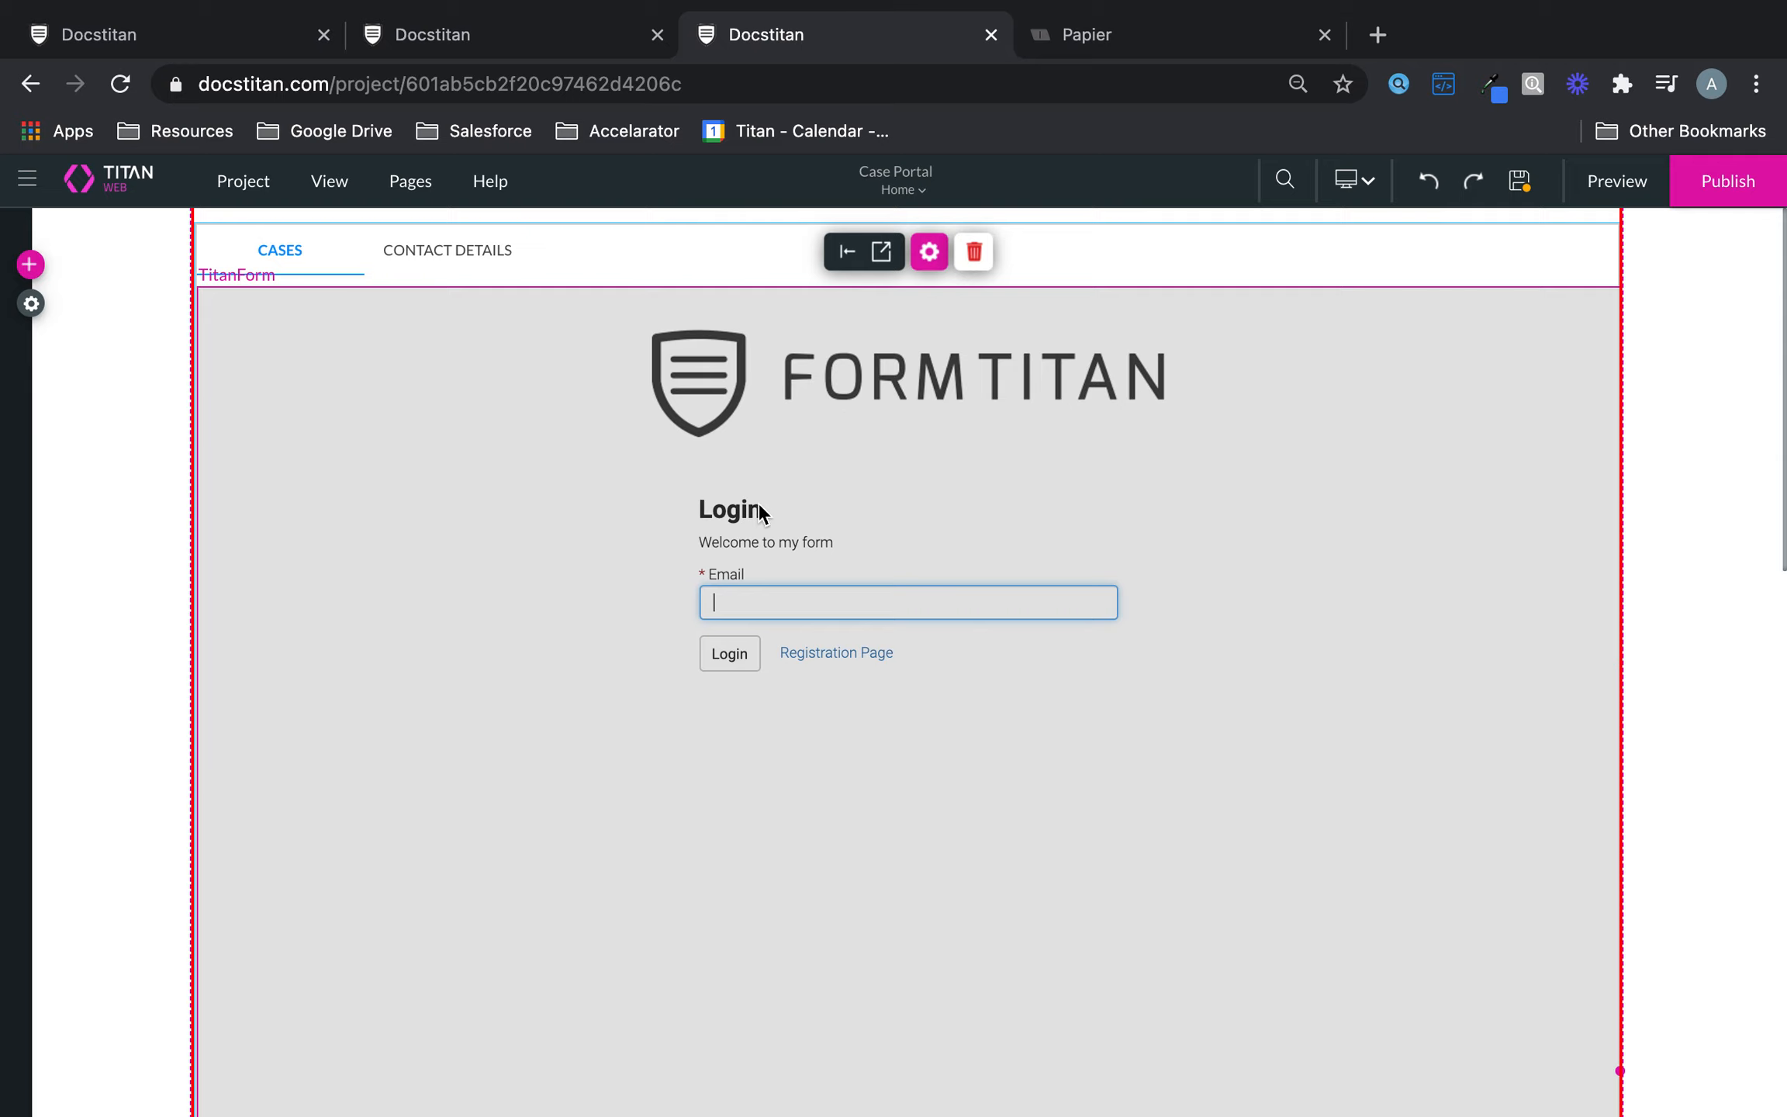
pyautogui.click(467, 249)
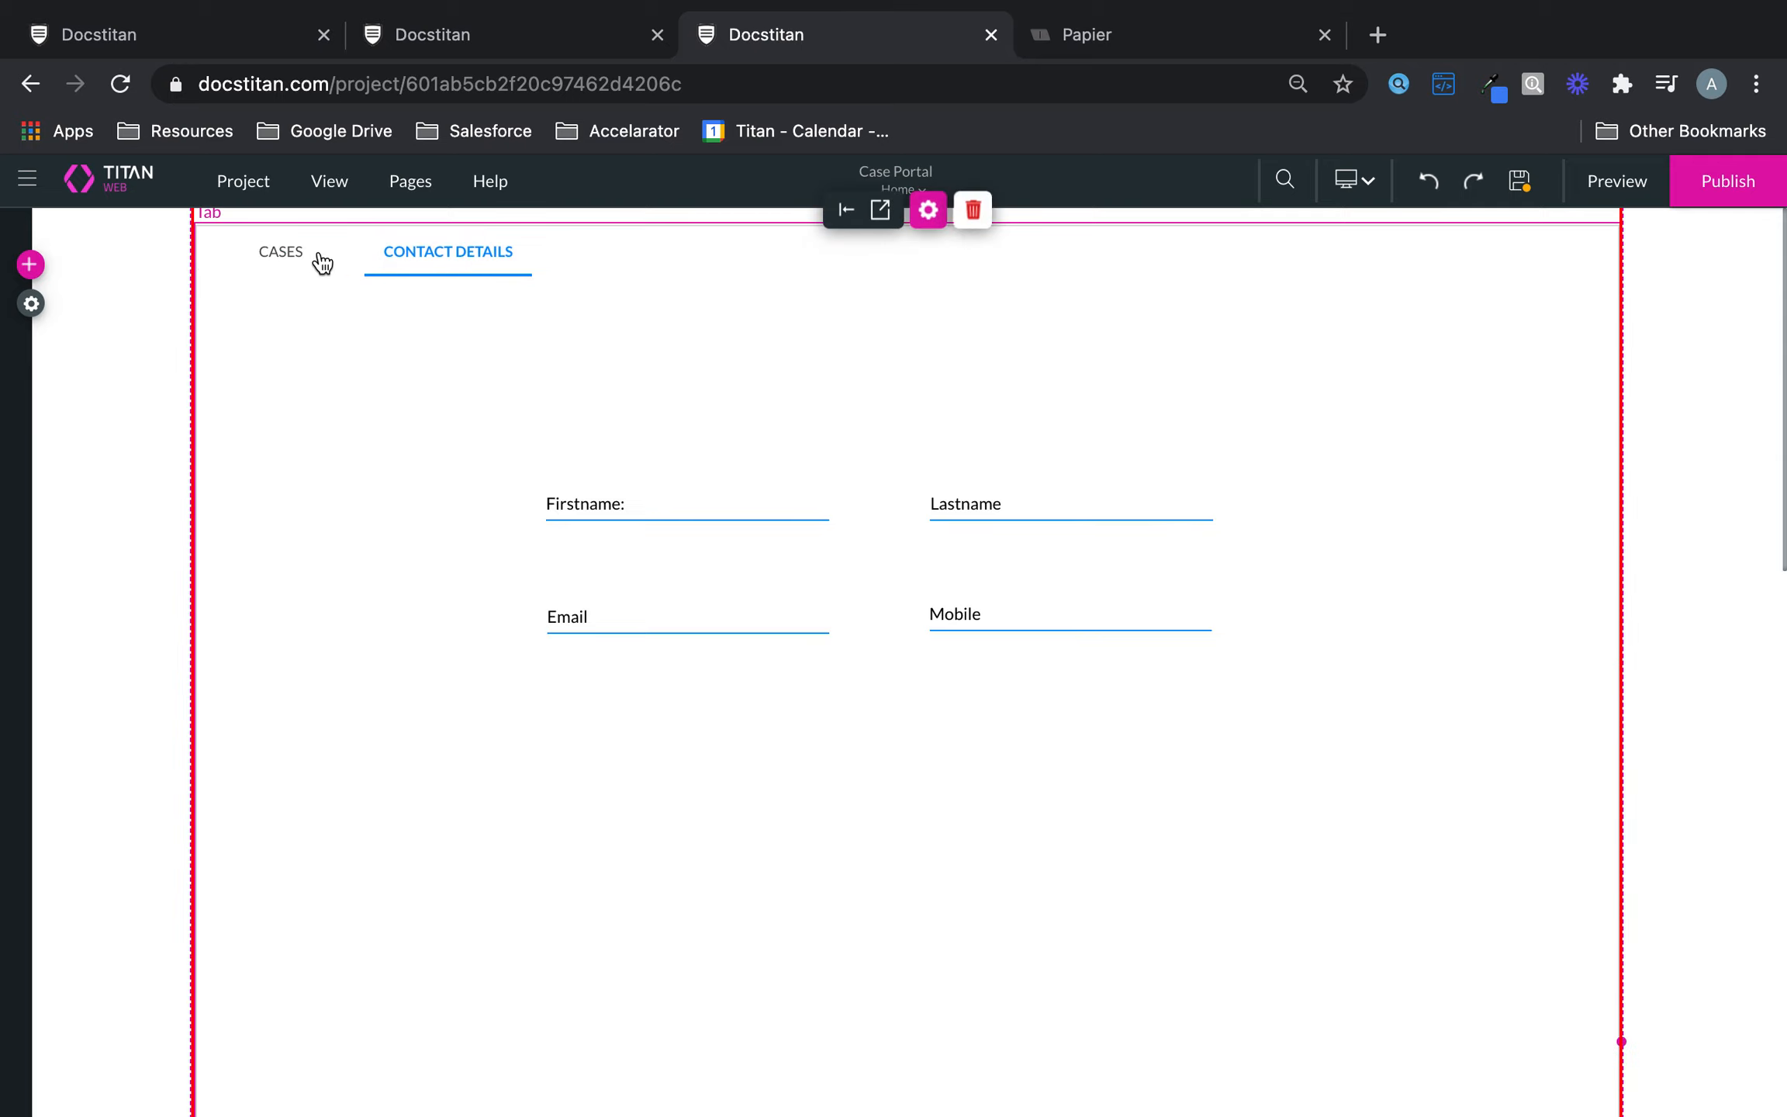
pyautogui.click(315, 256)
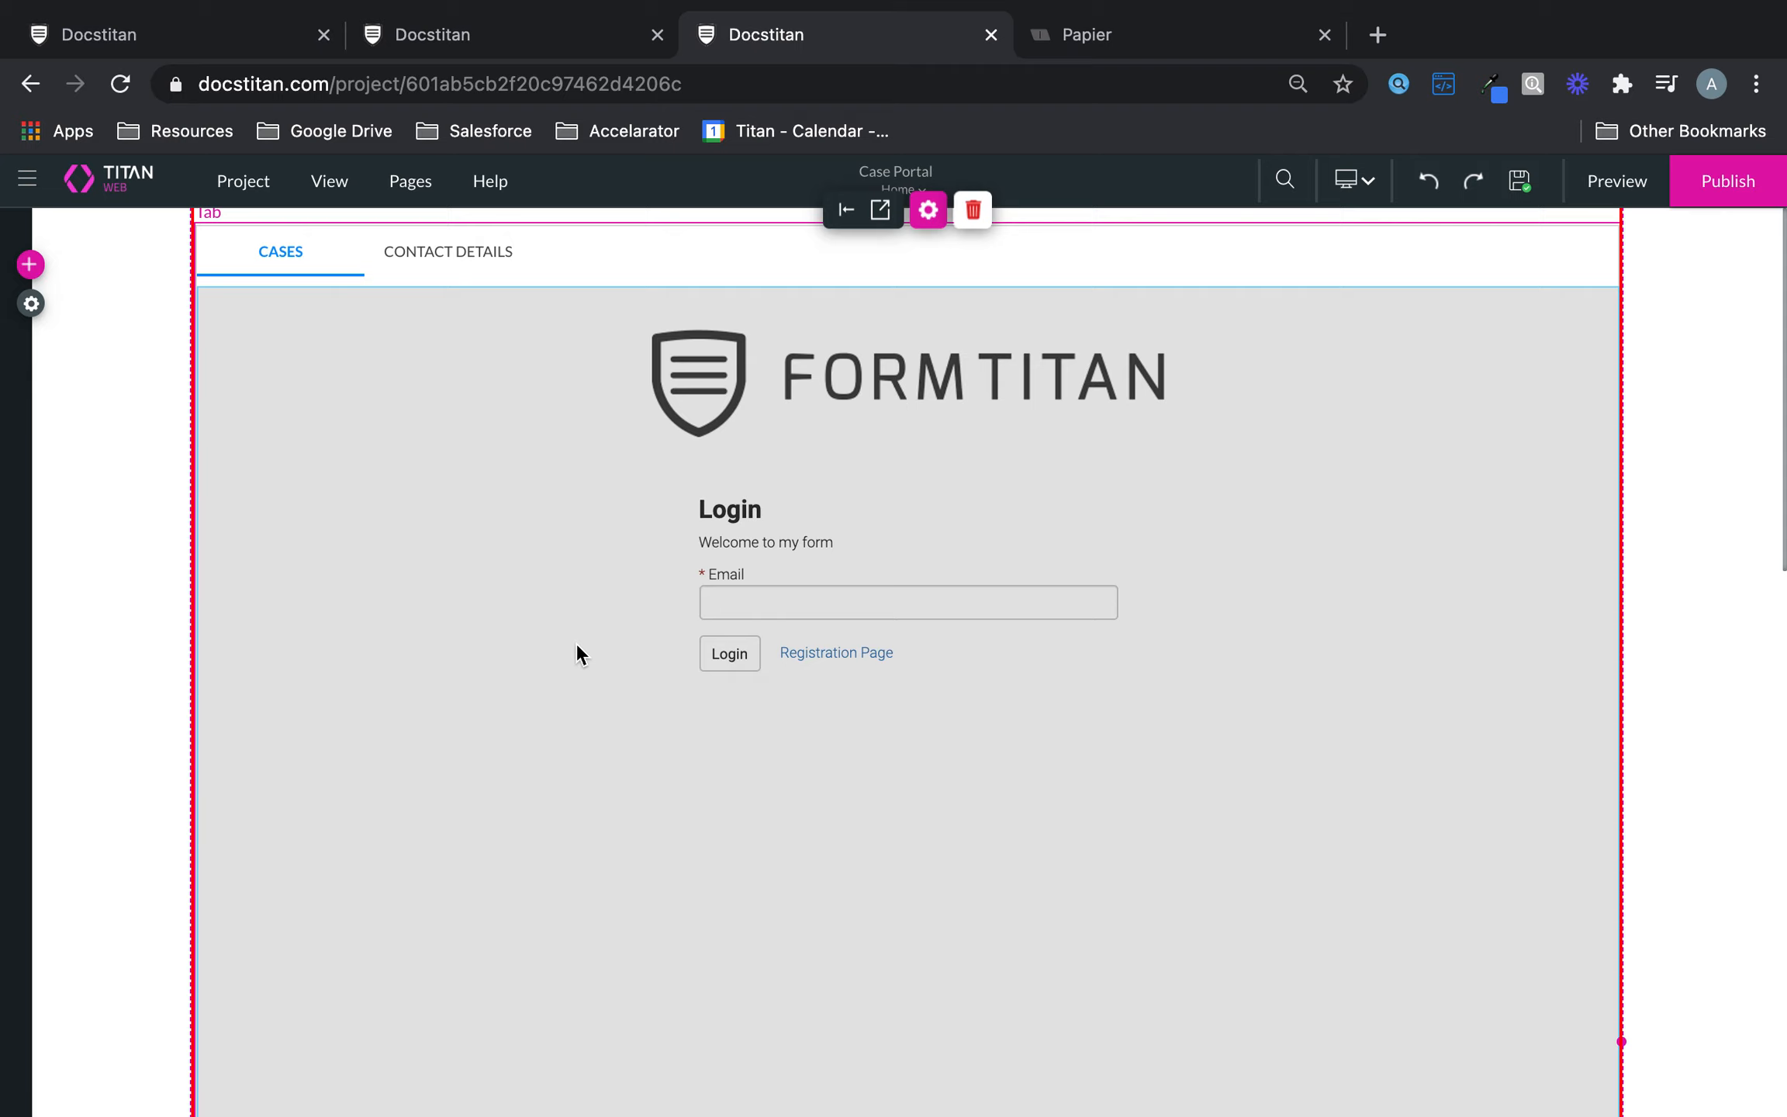
# Enable Shared Session for the embedded Titan form and save the project
pyautogui.click(627, 439)
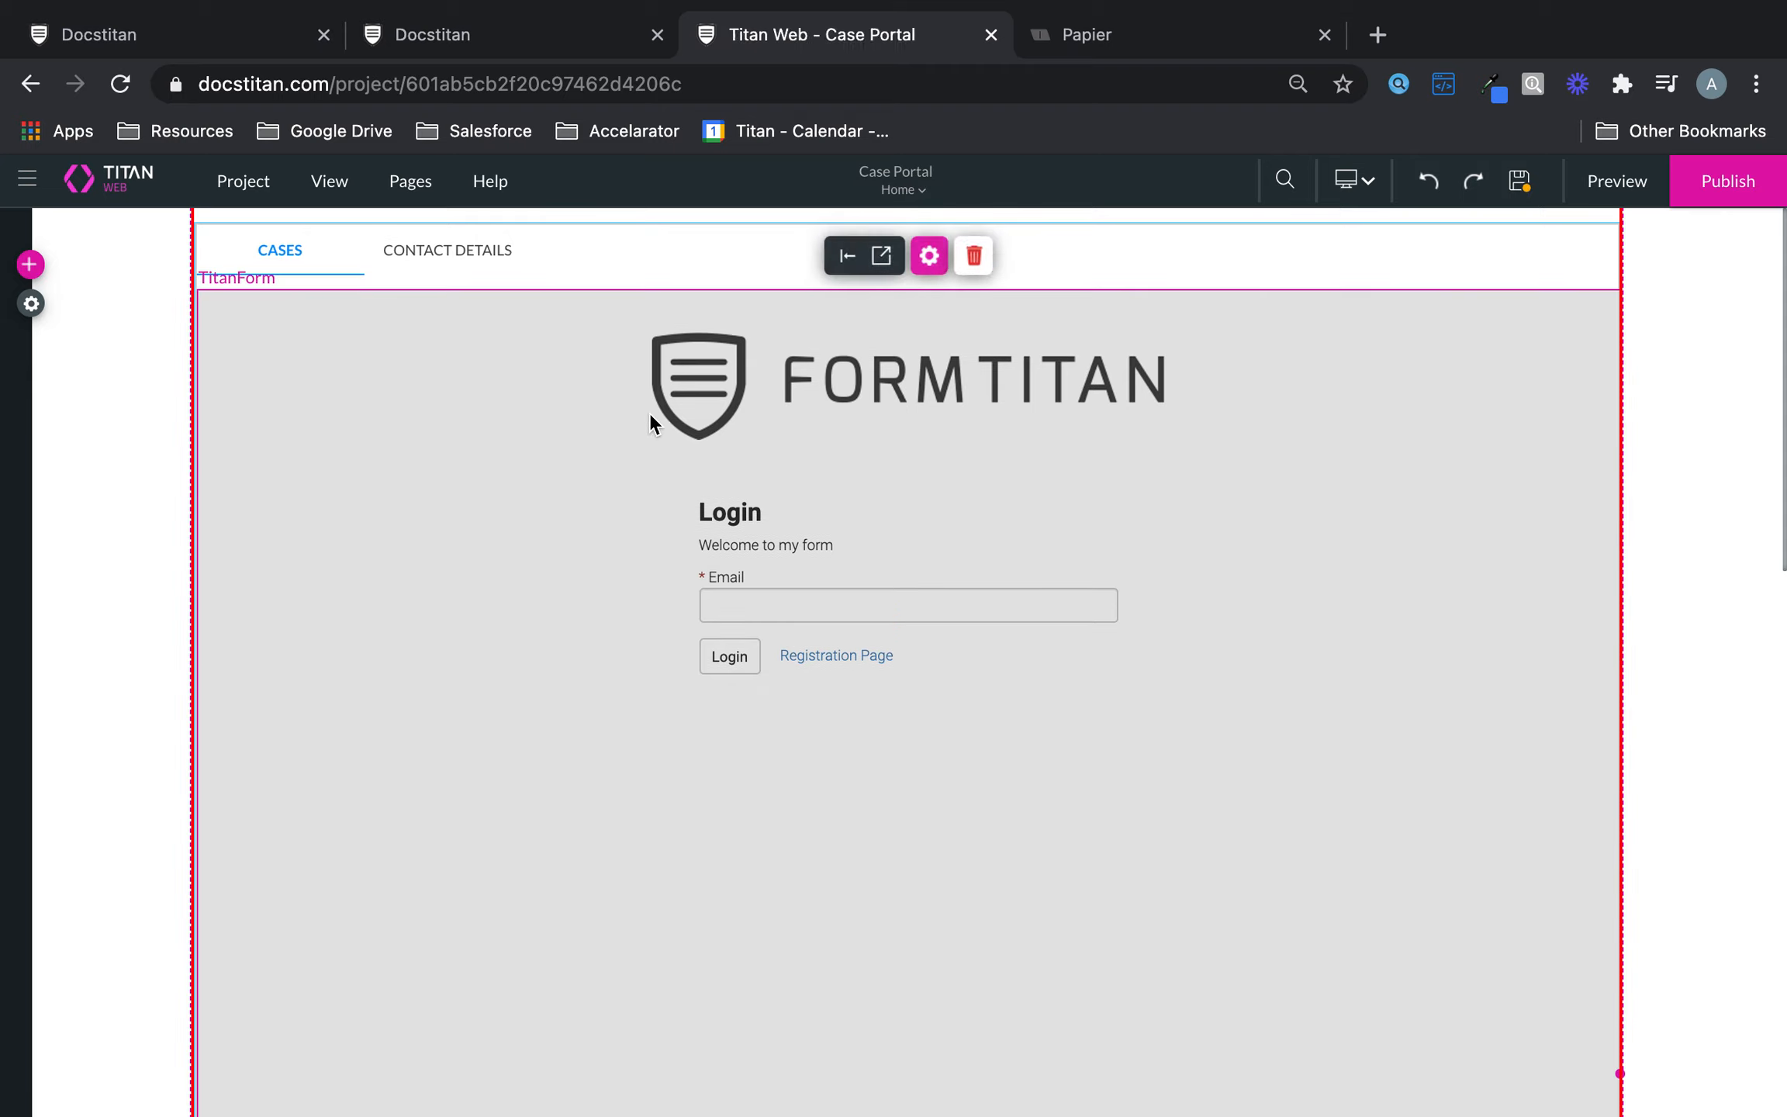
pyautogui.click(930, 255)
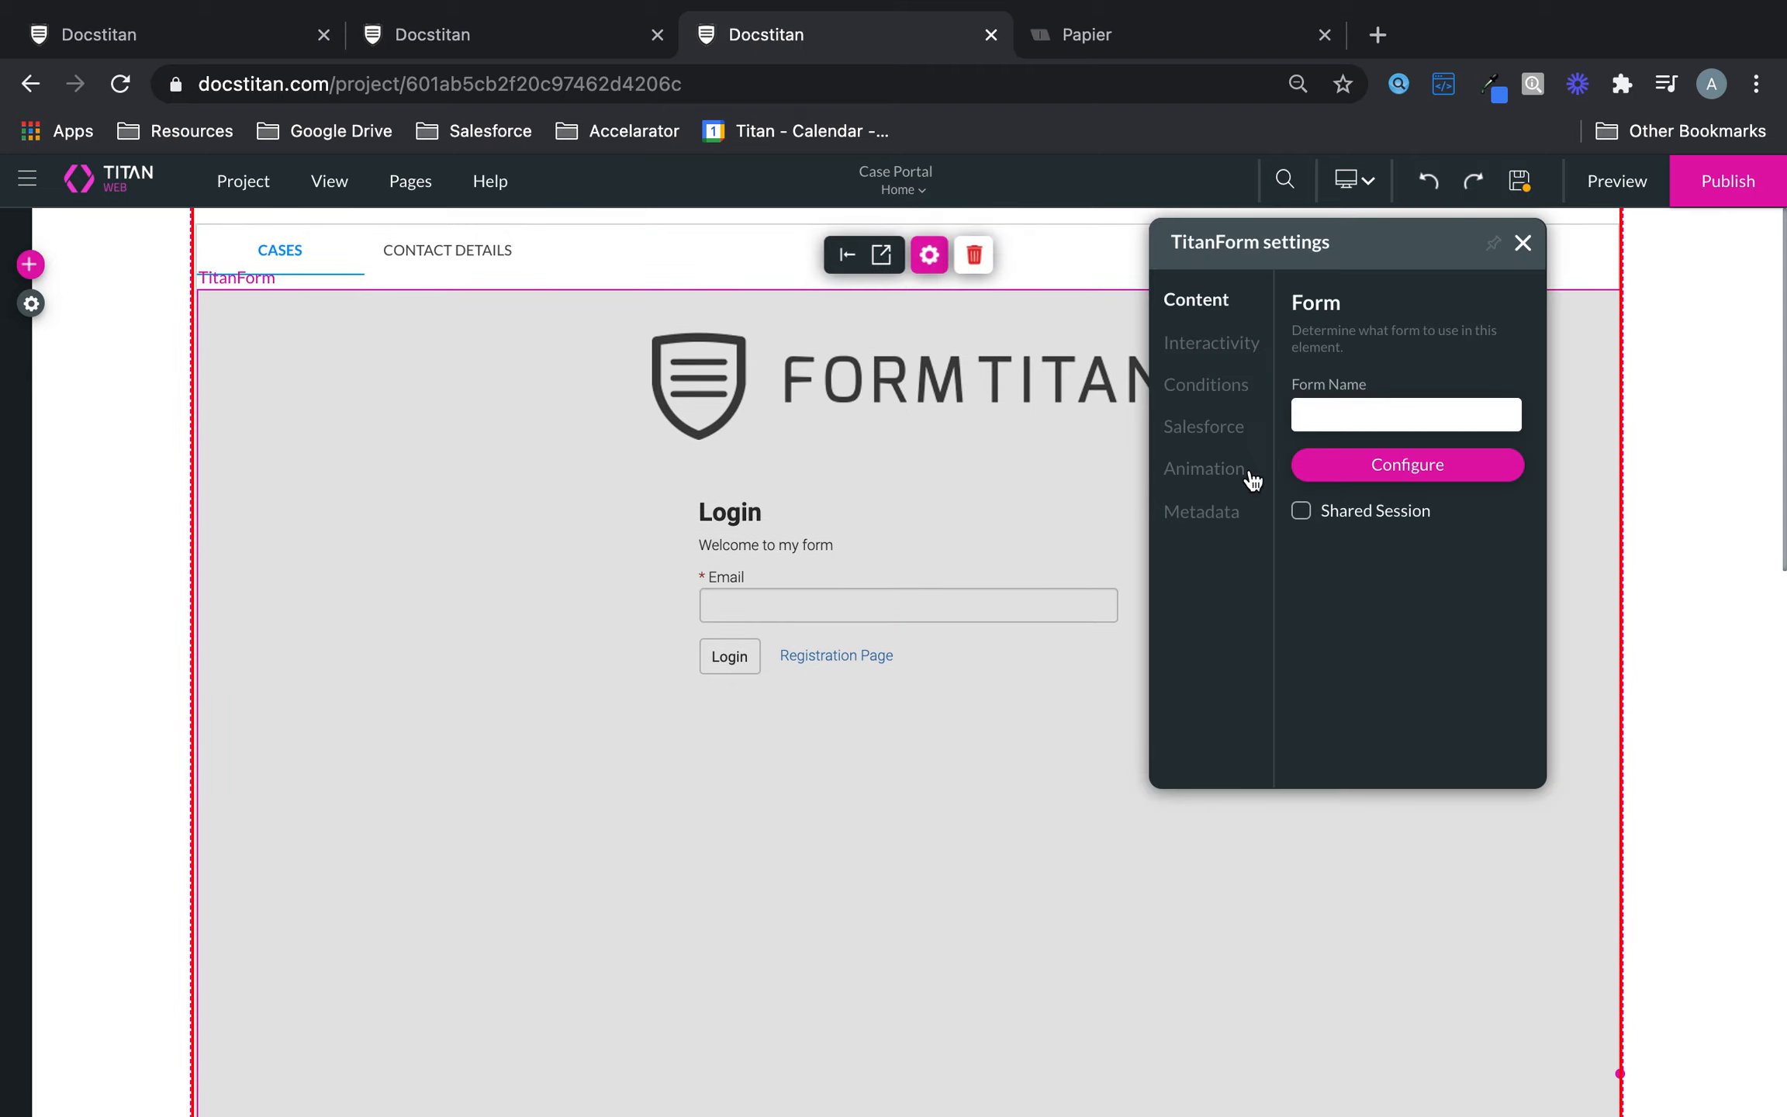
pyautogui.click(1301, 512)
pyautogui.click(1523, 243)
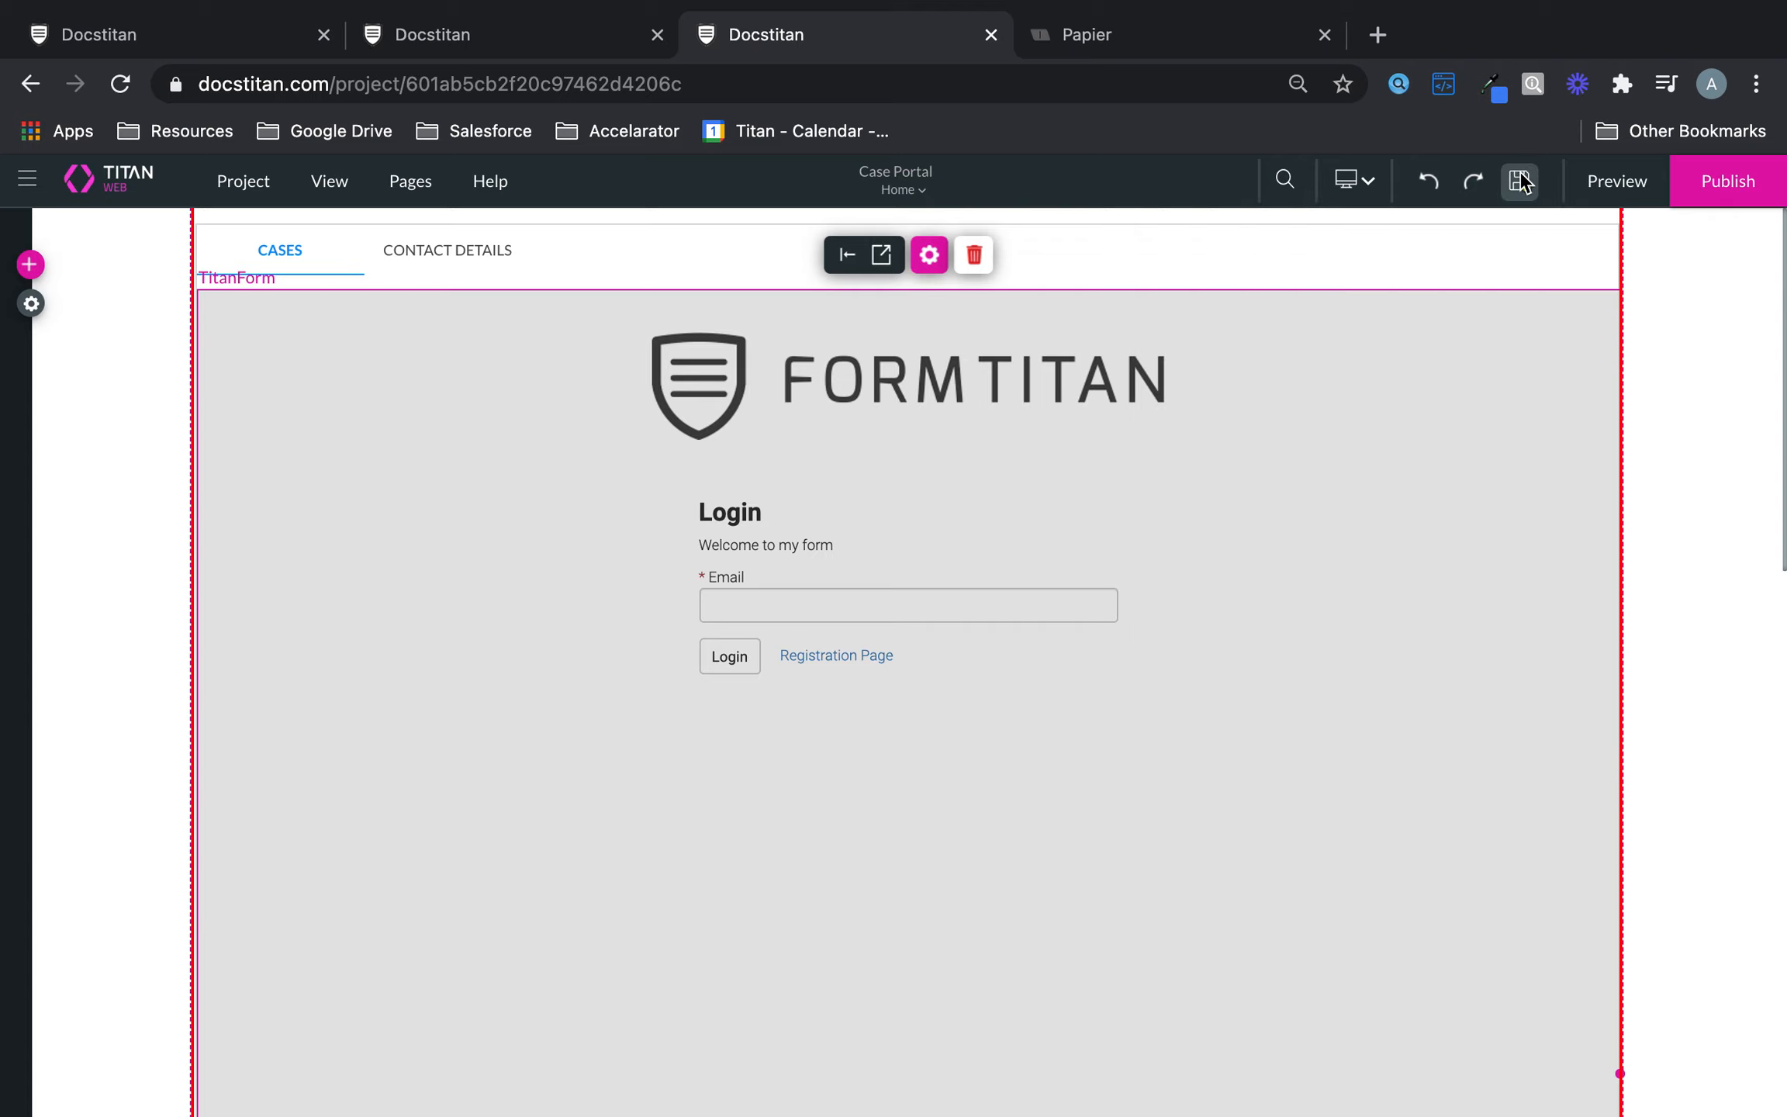
pyautogui.click(1519, 175)
# Switch to the Titan Forms editor, find the form's SmartV element, and open its field mapping
pyautogui.click(527, 43)
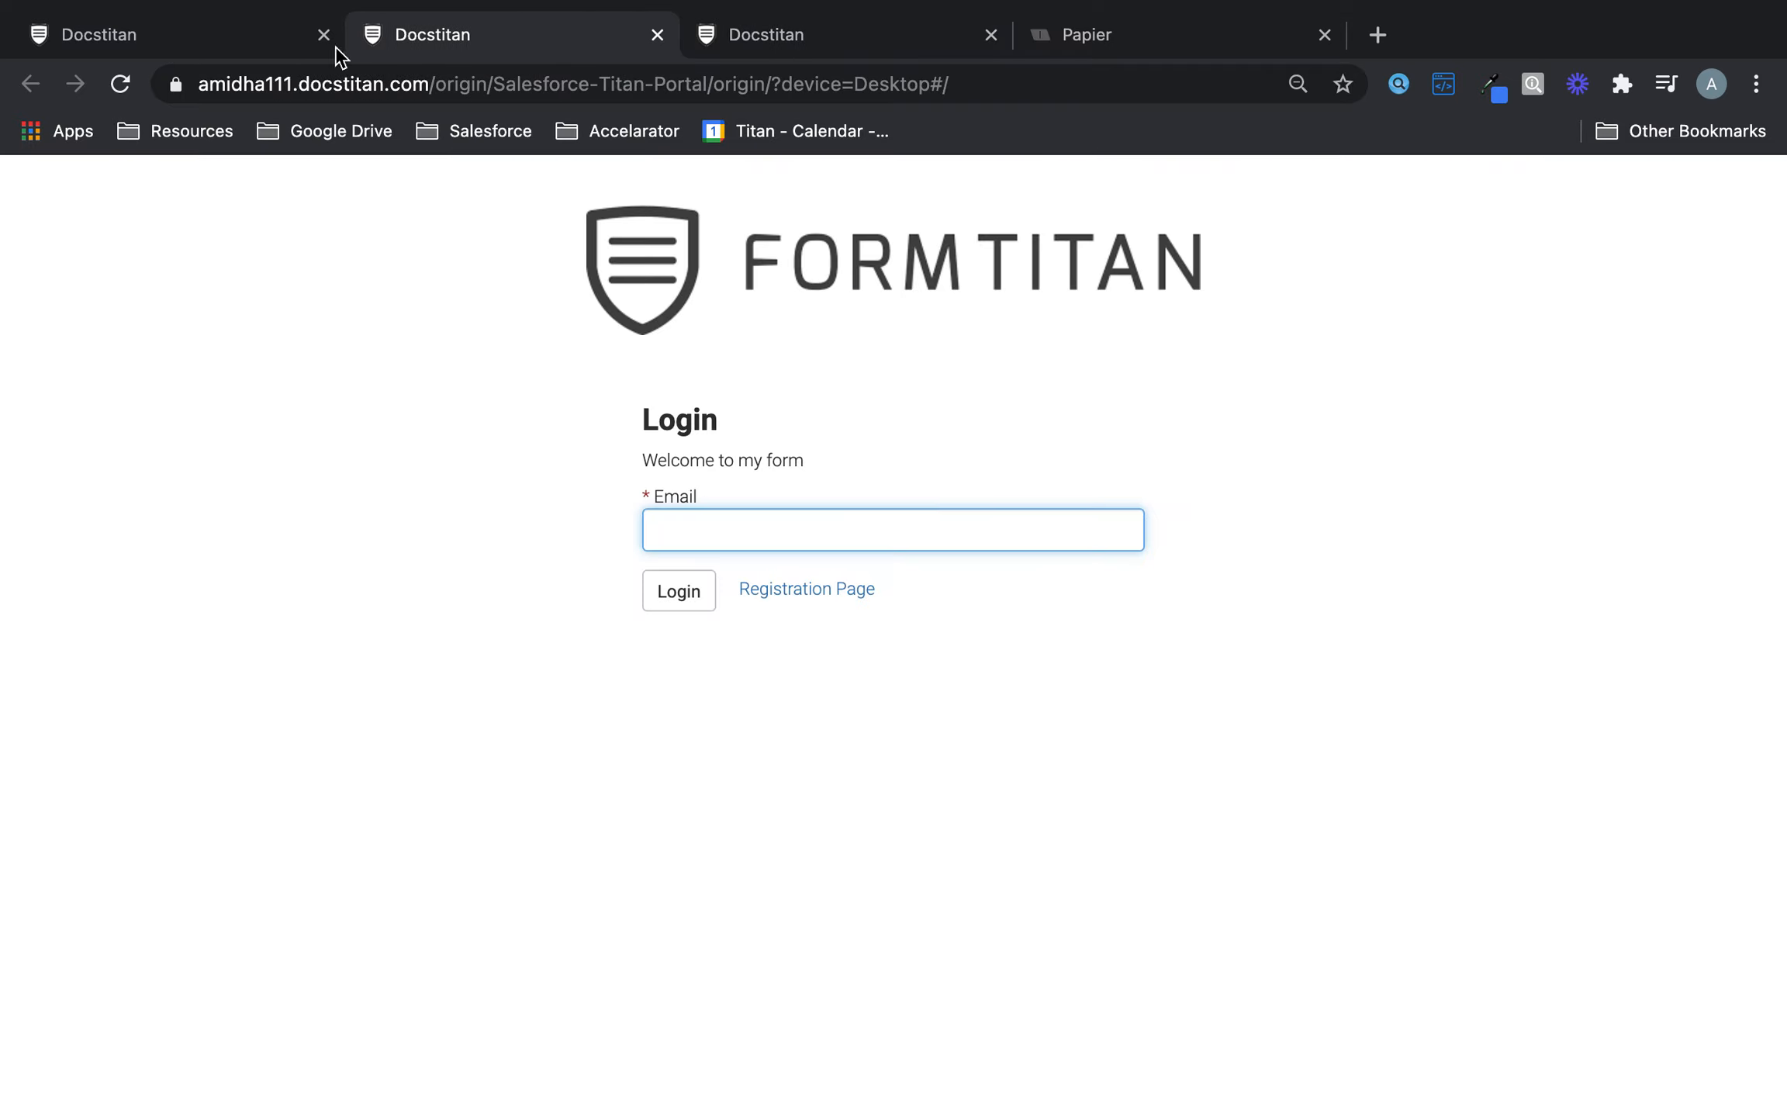
pyautogui.click(184, 34)
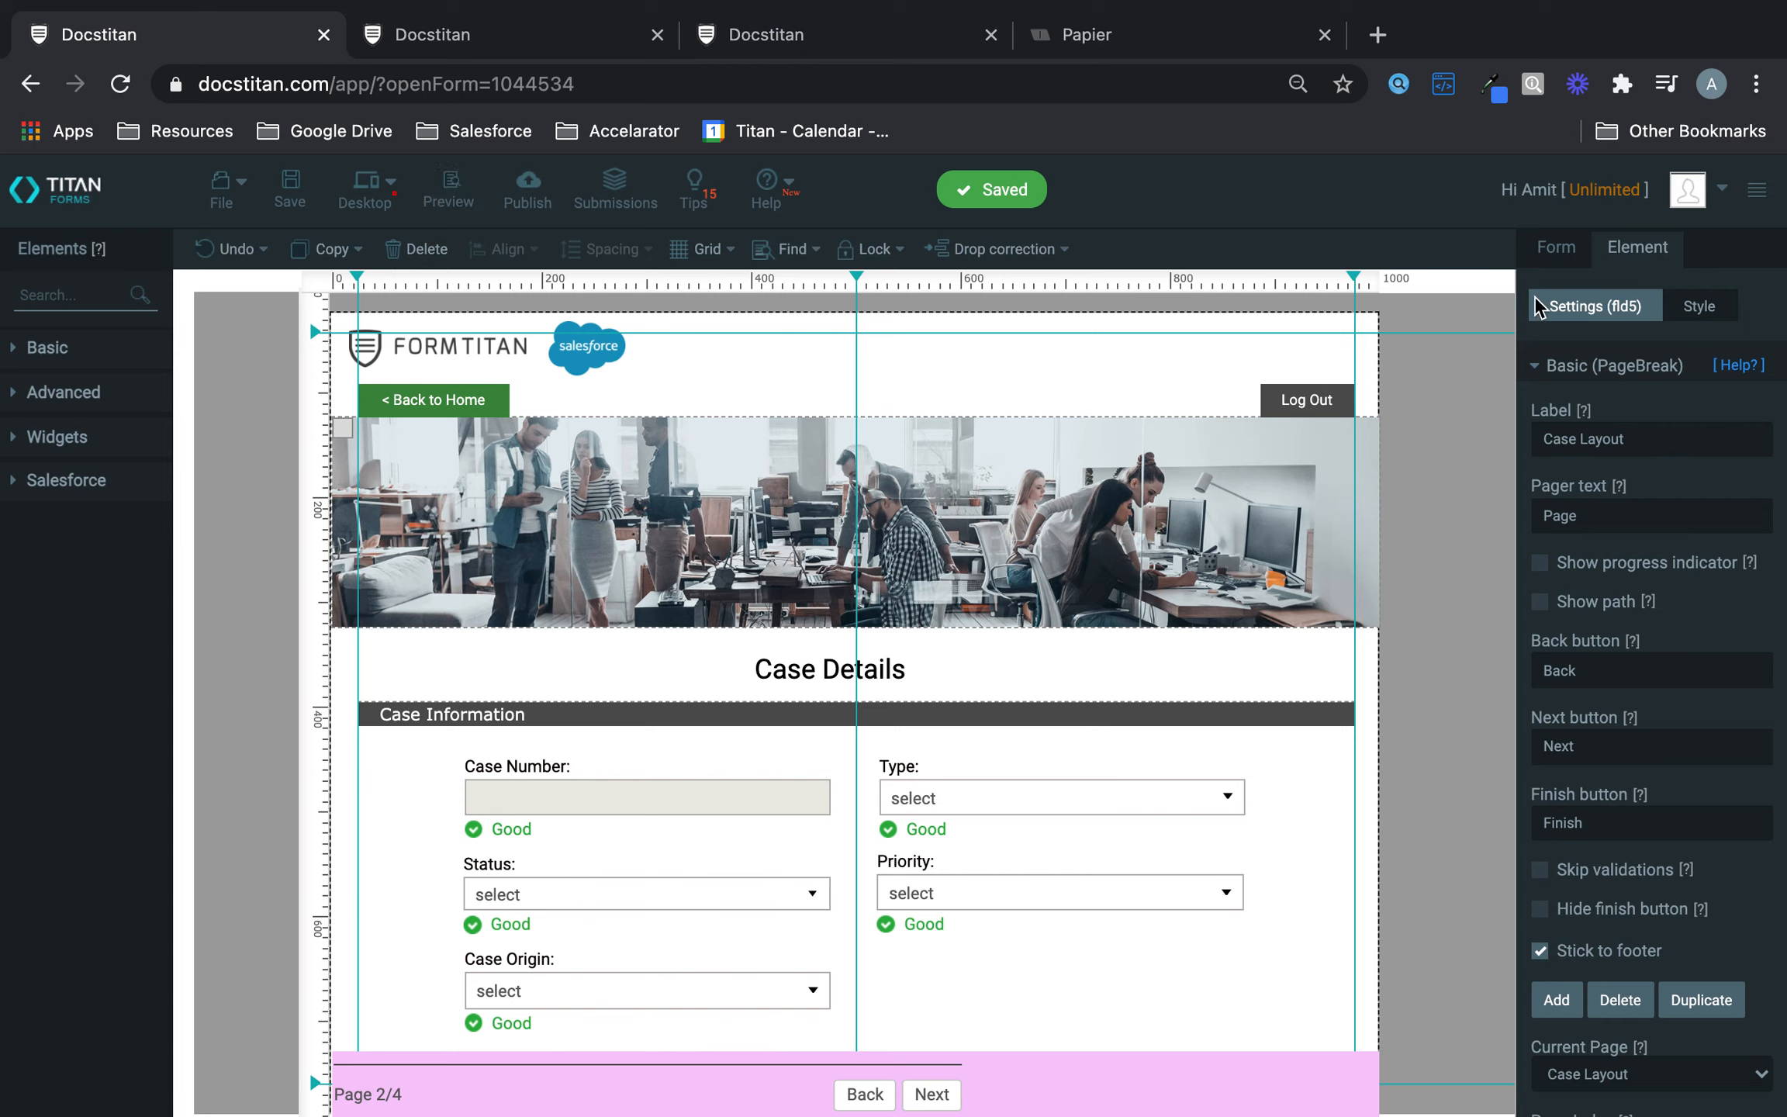
pyautogui.click(1564, 256)
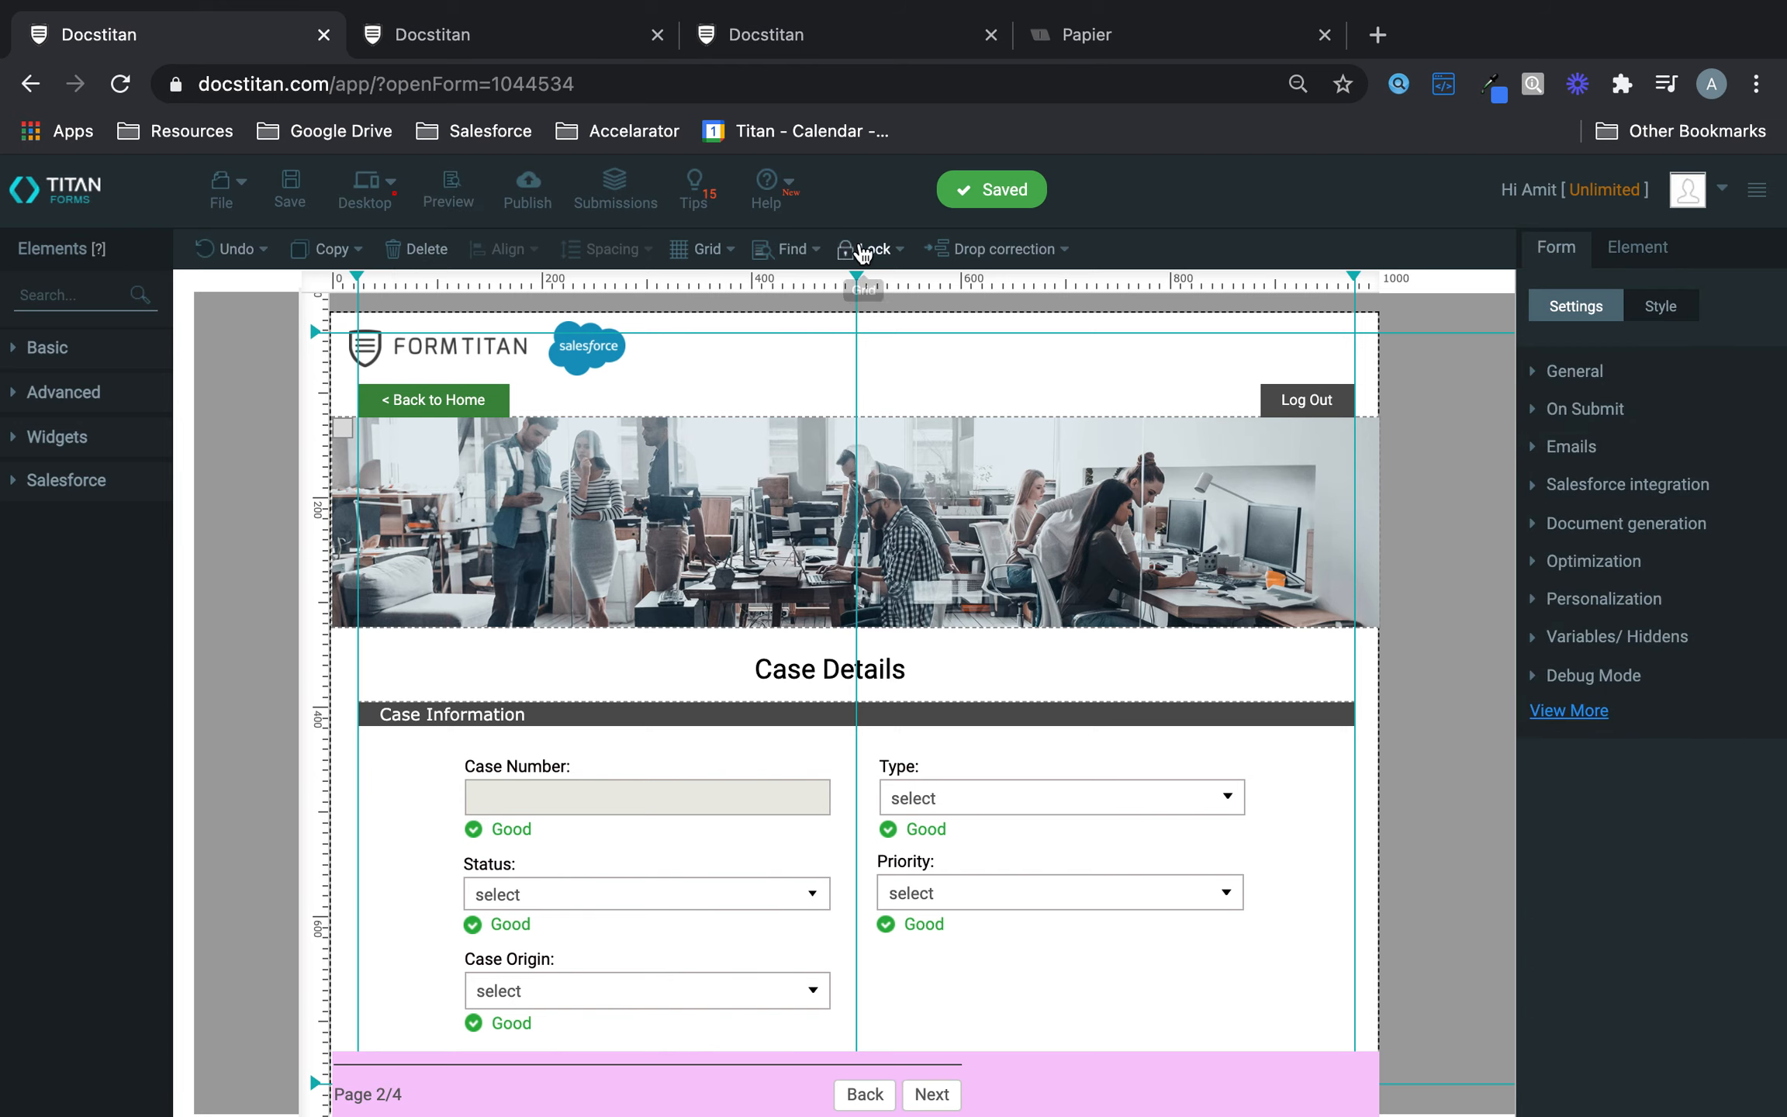
pyautogui.click(791, 249)
pyautogui.write('smar')
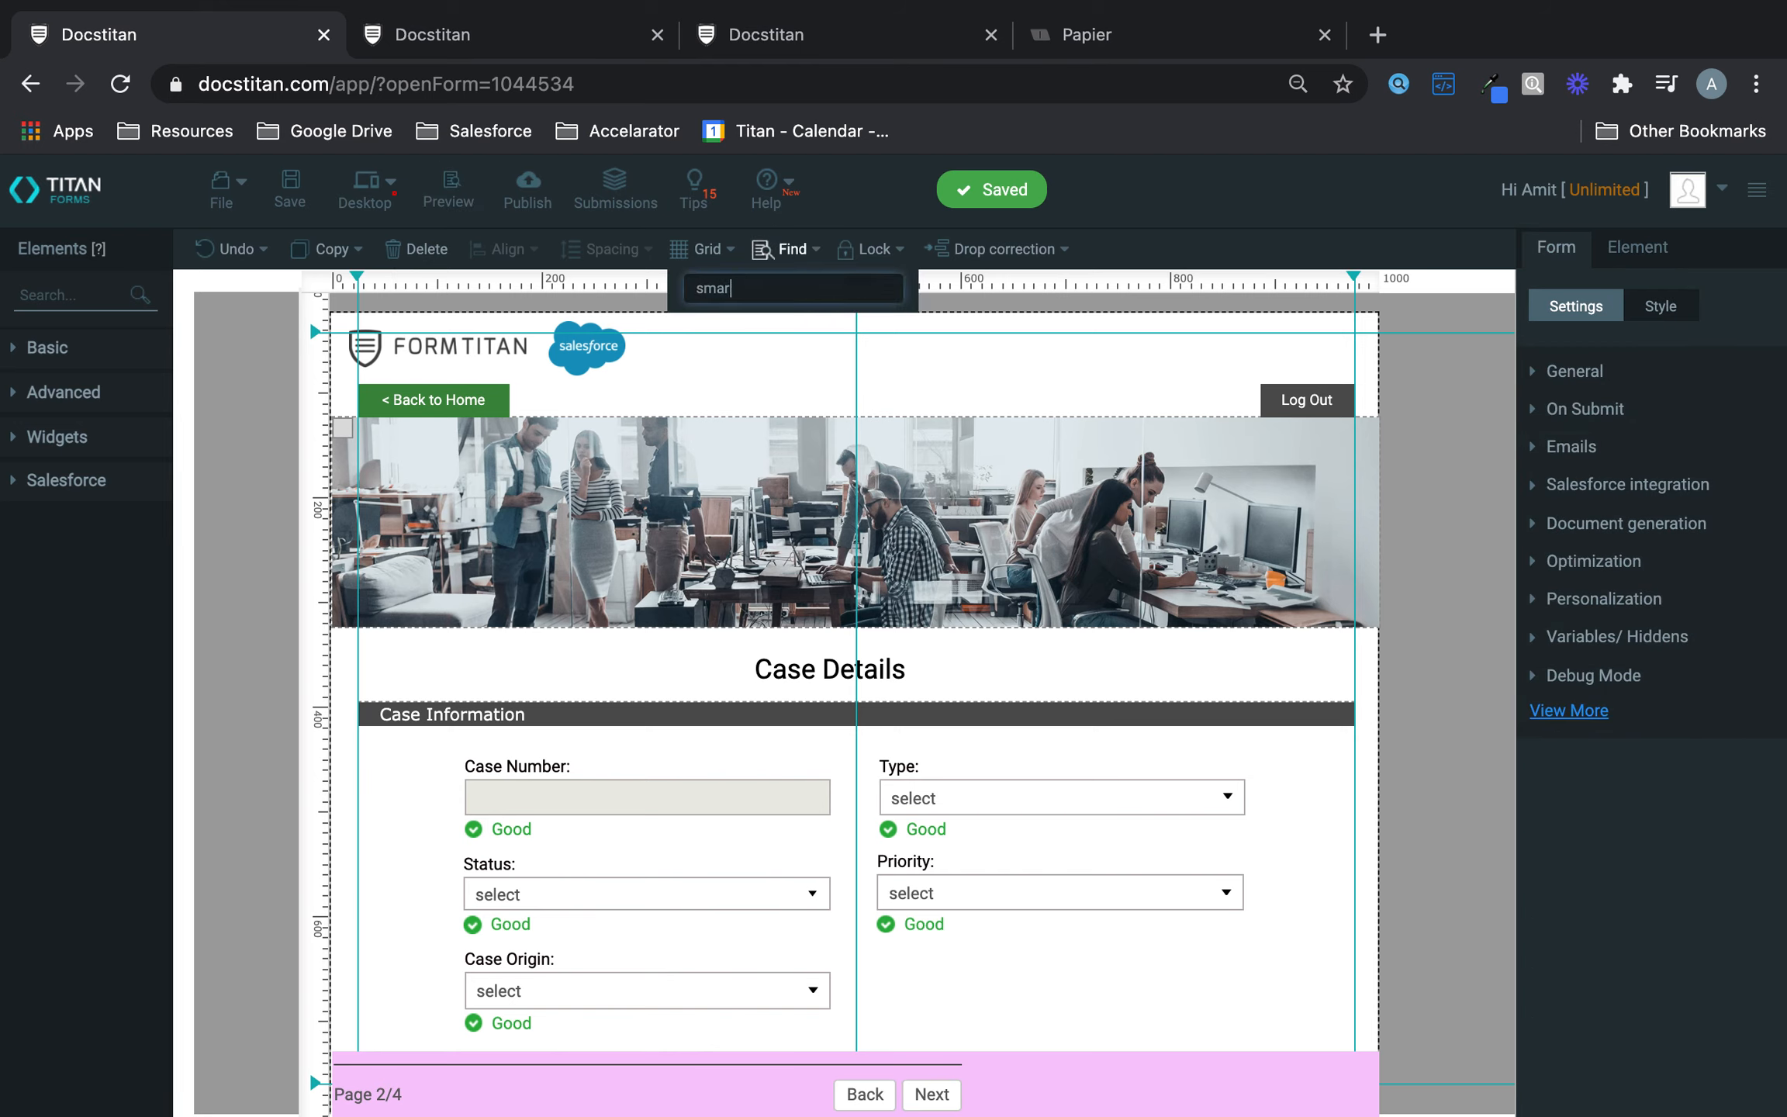
pyautogui.write('t')
pyautogui.click(799, 328)
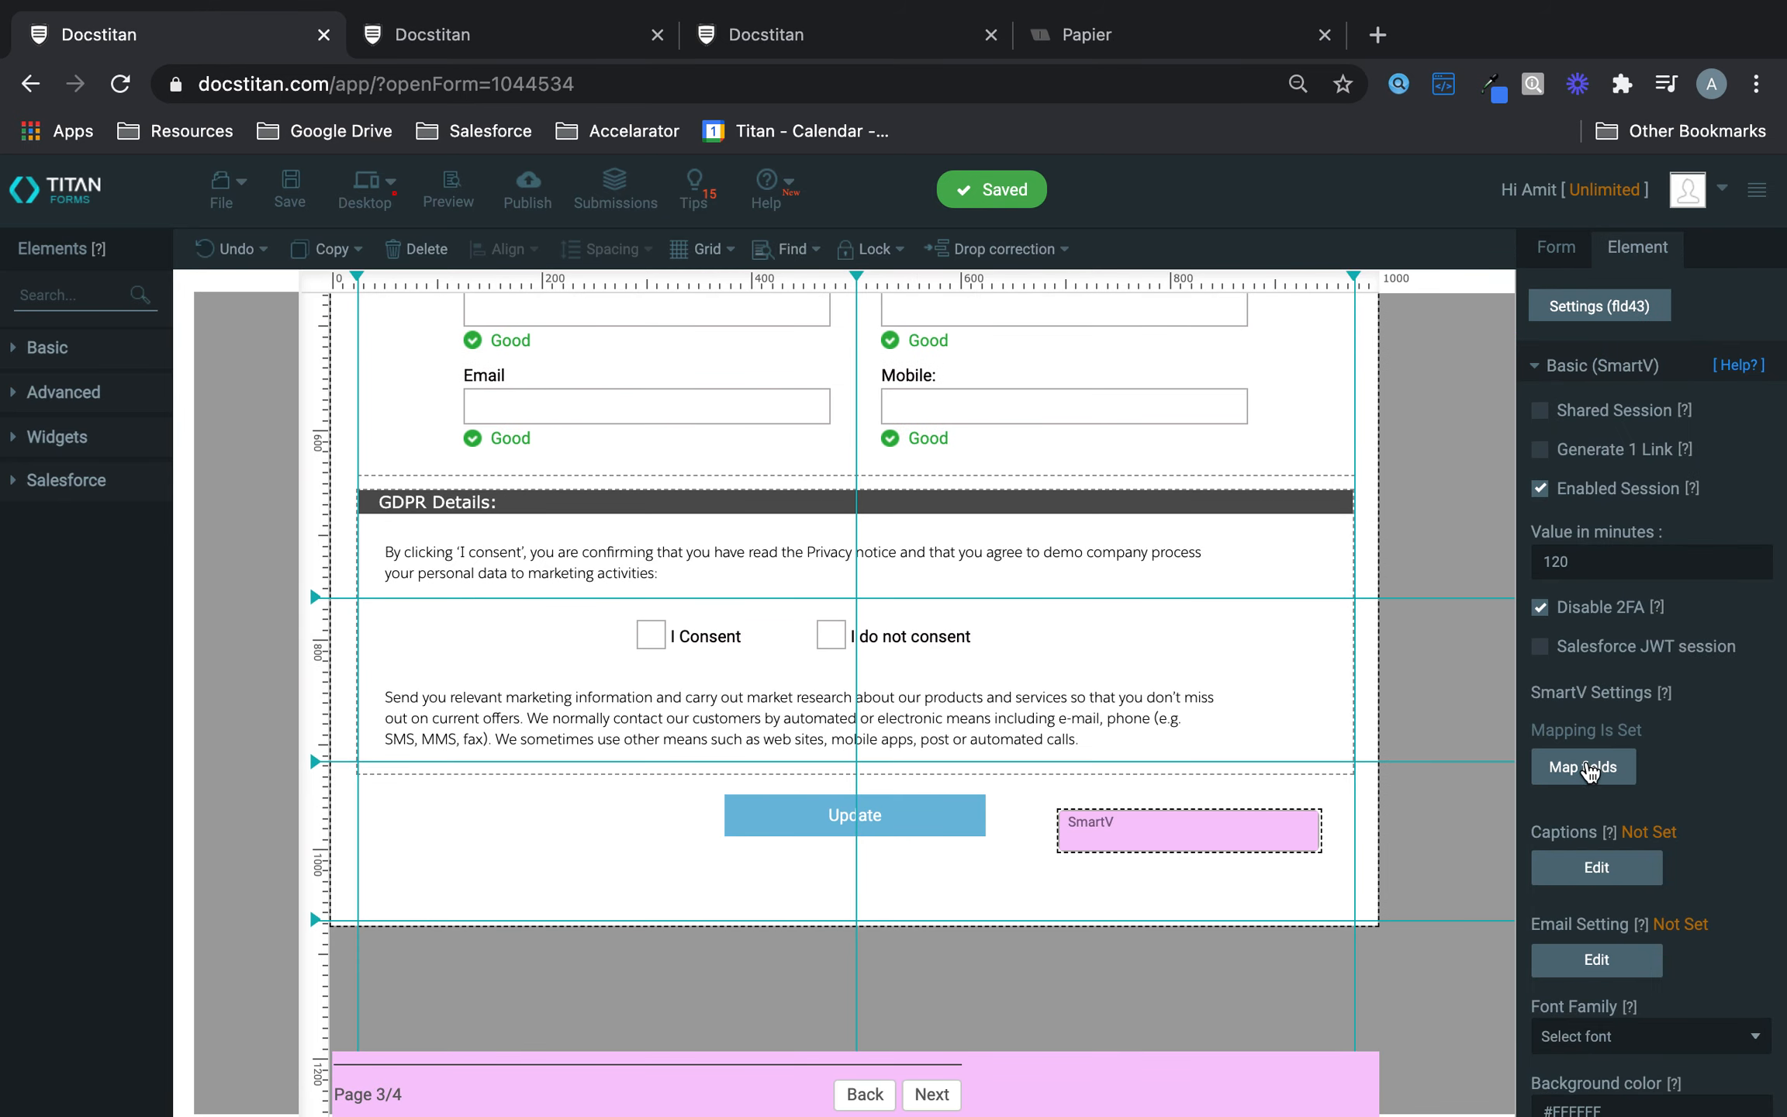
pyautogui.click(1587, 766)
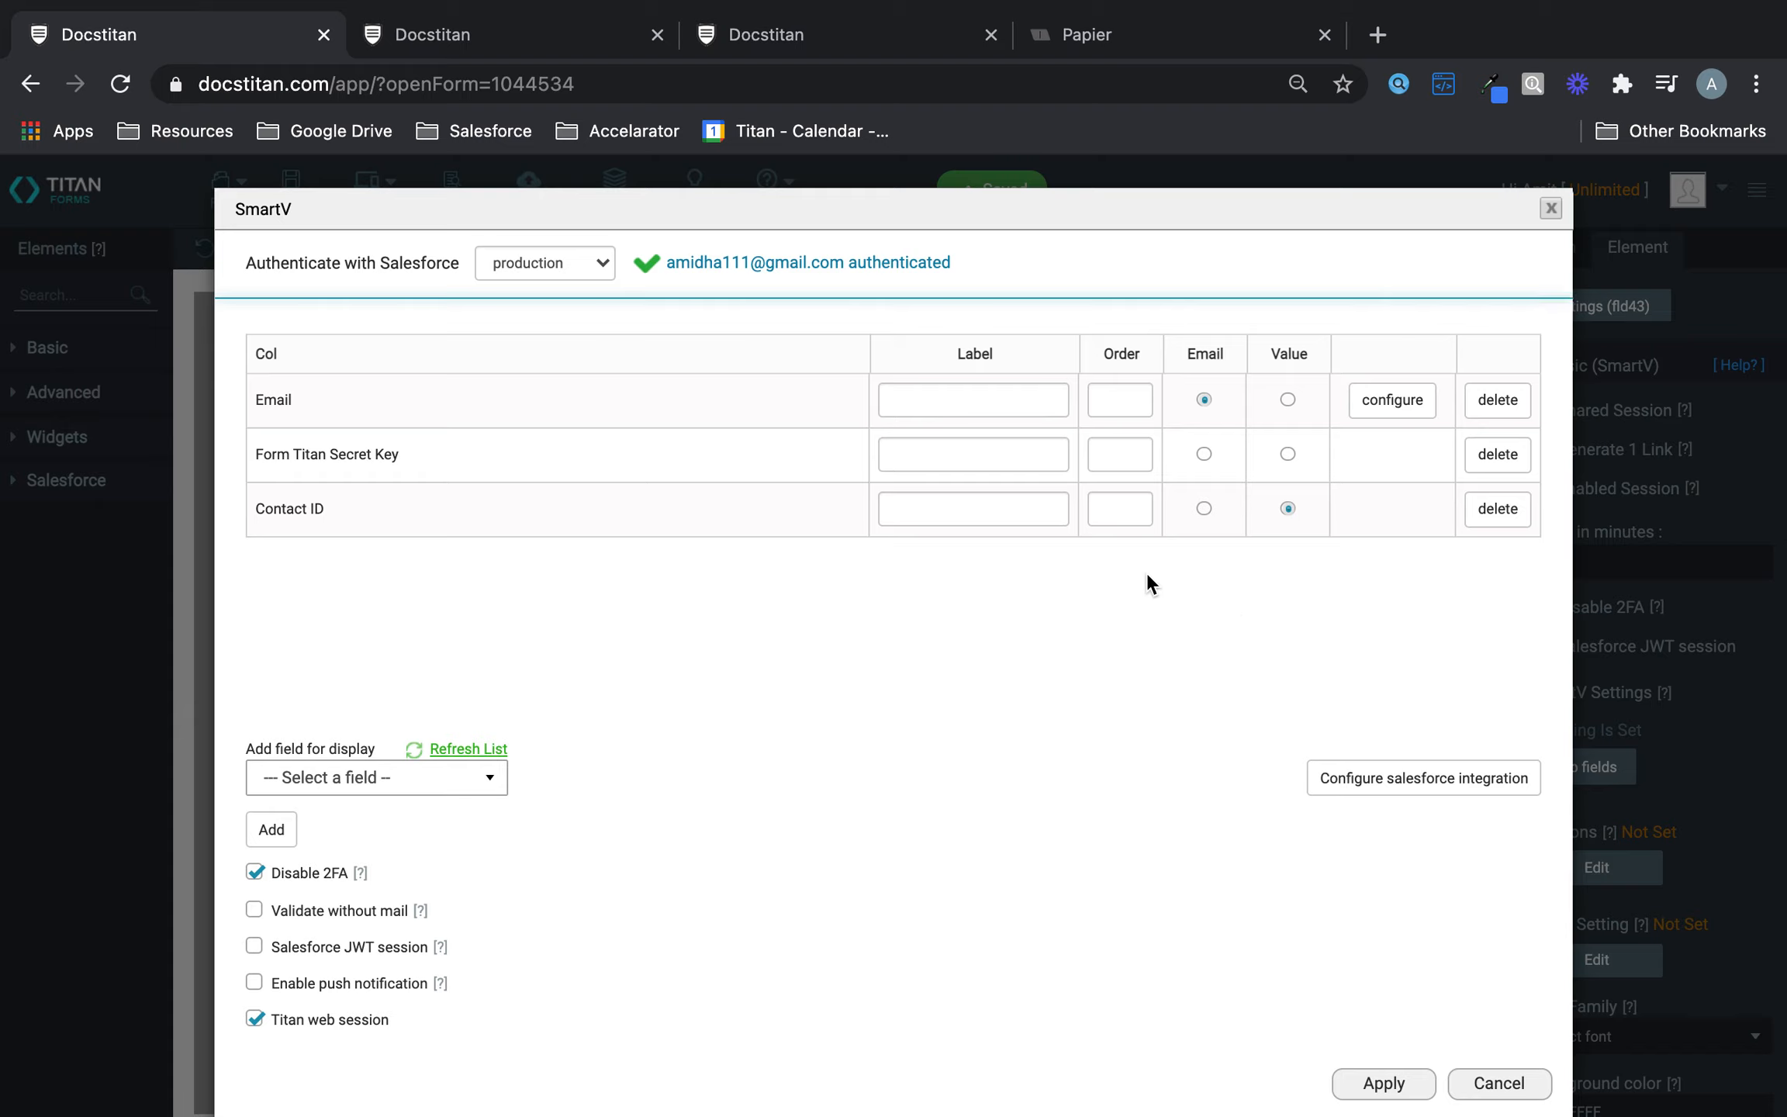
# Turn off Disable 2FA in the SmartV settings with Titan web session enabled, apply the settings, and save the form
pyautogui.click(255, 1017)
pyautogui.click(255, 873)
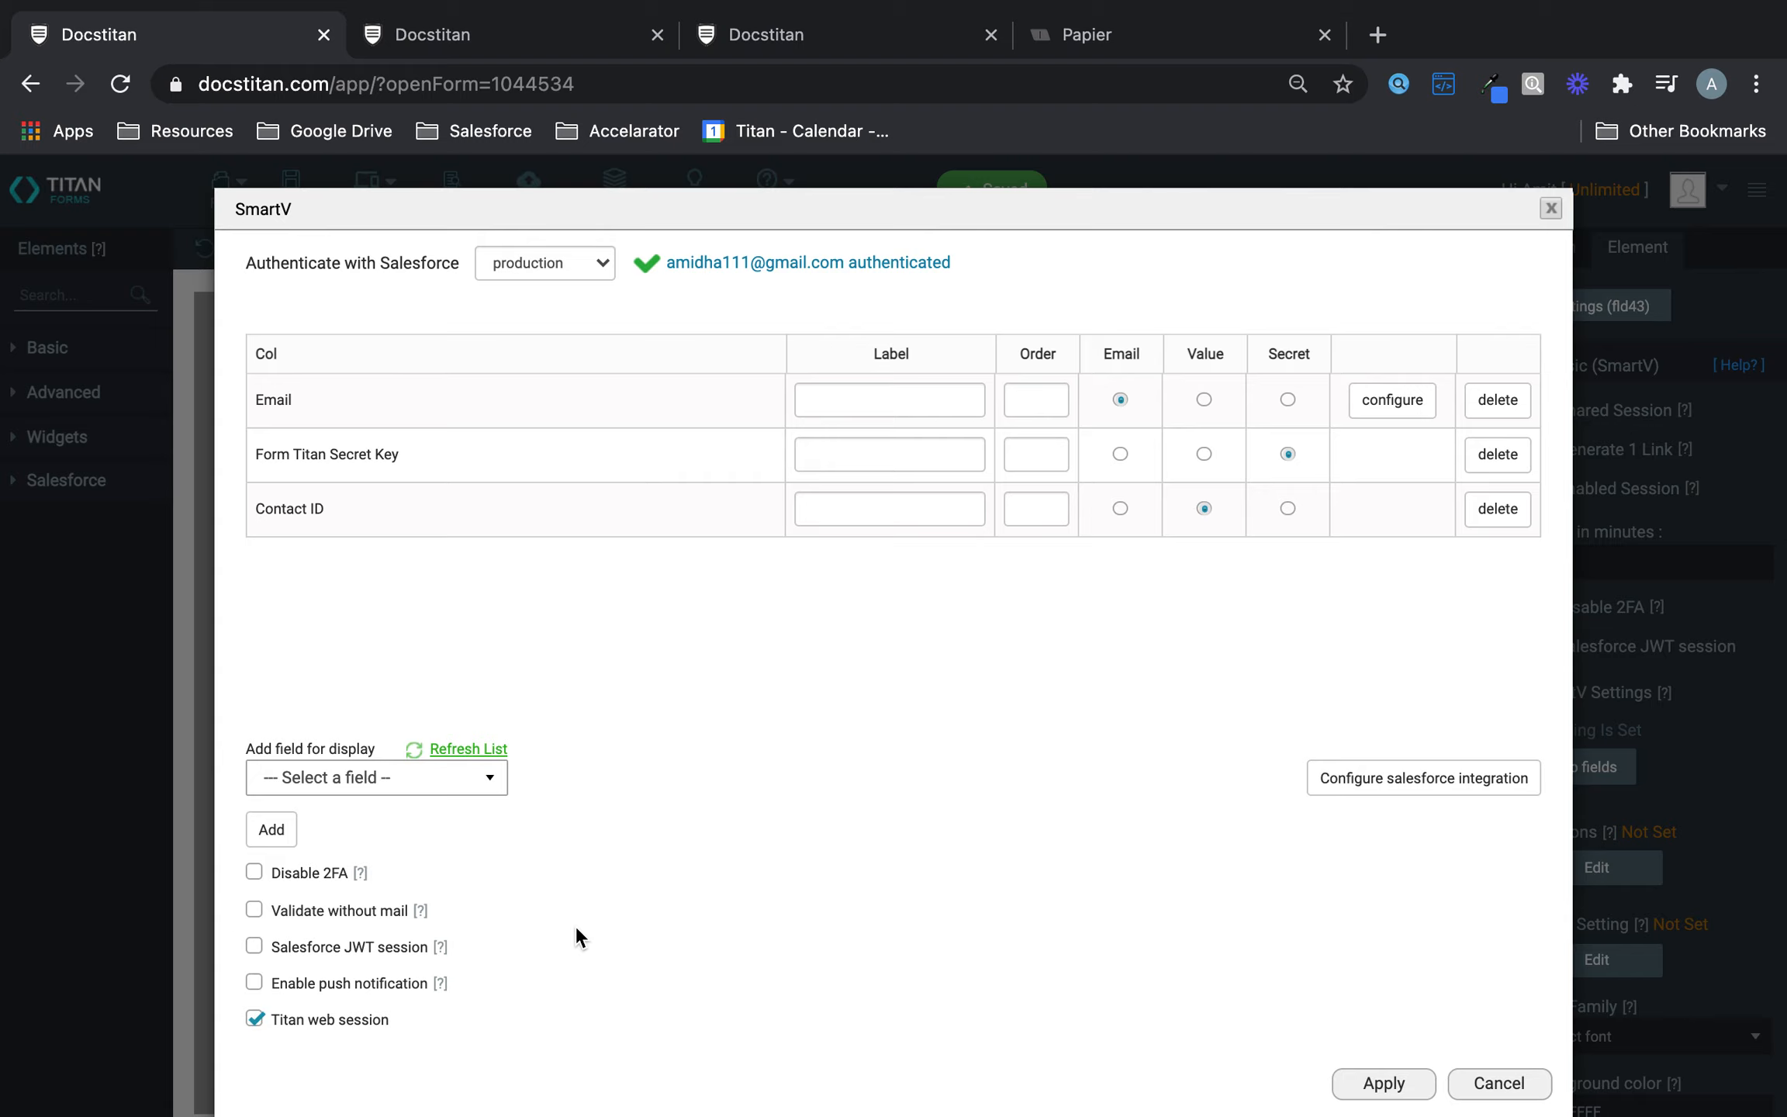
pyautogui.click(1380, 1047)
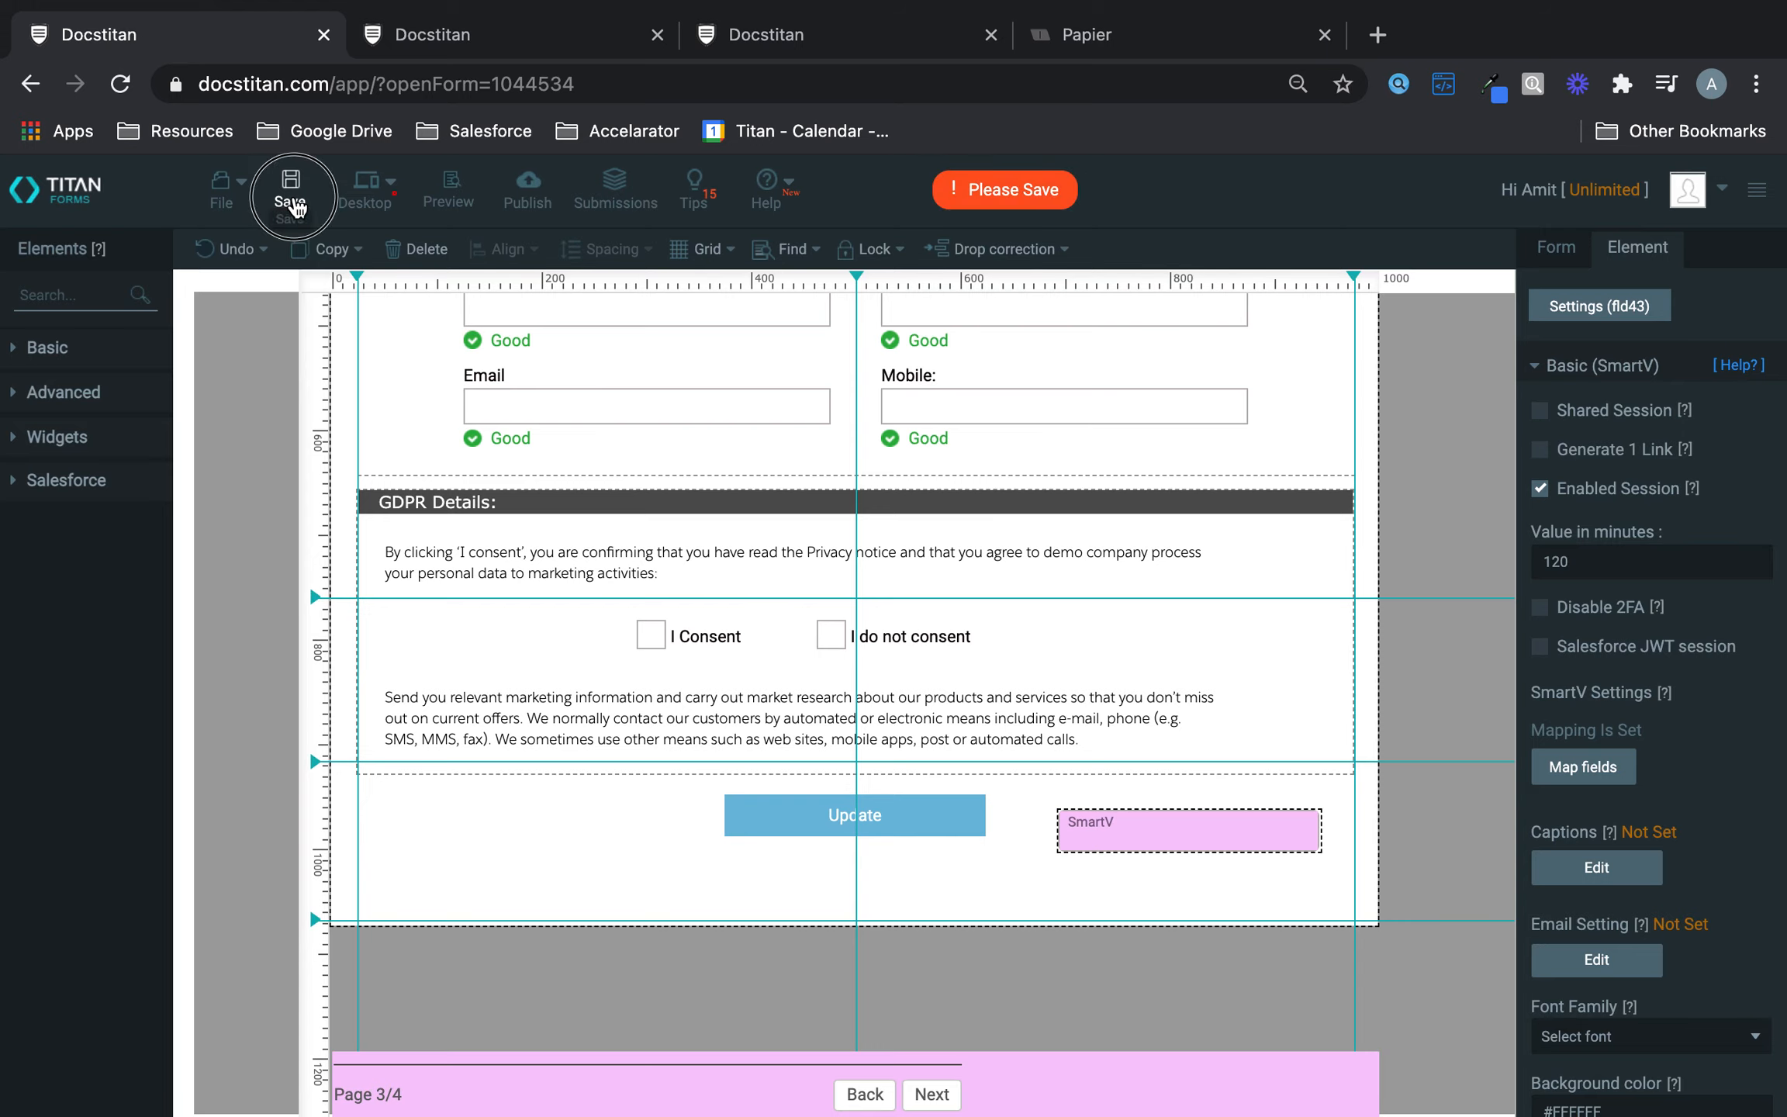
pyautogui.click(293, 206)
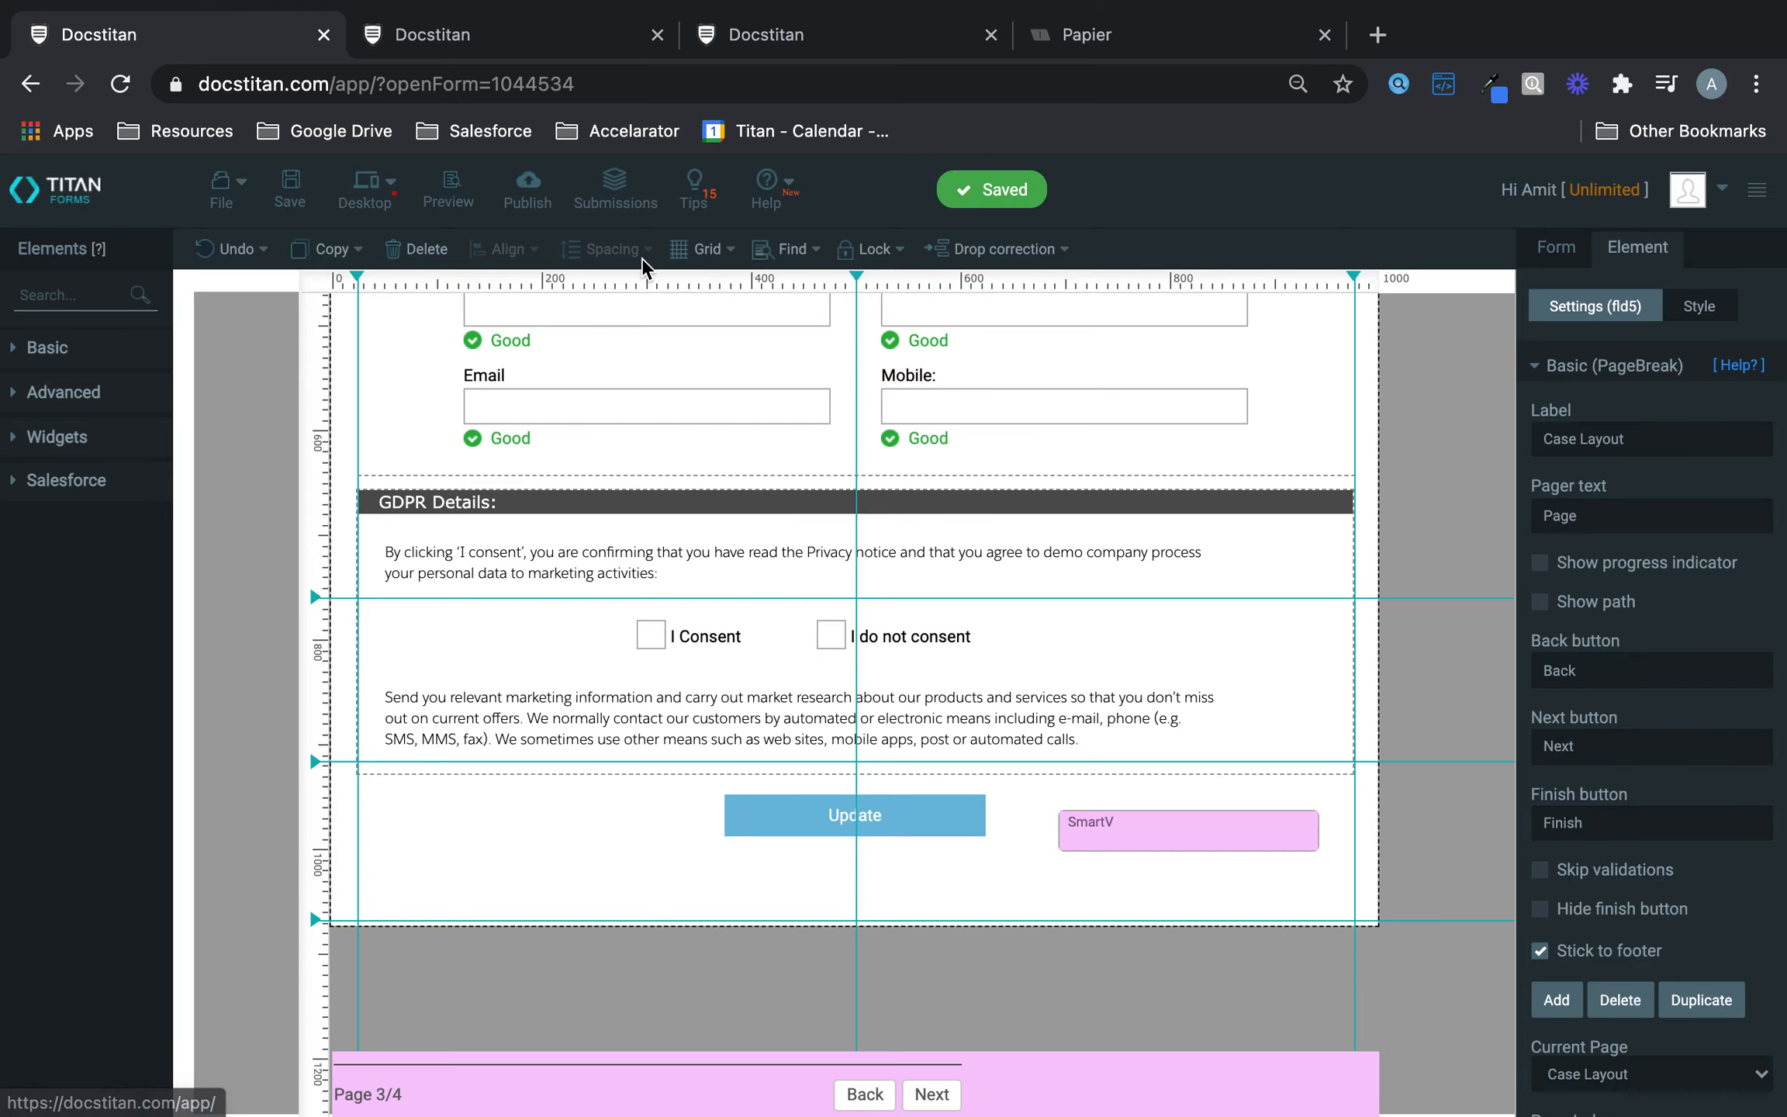
# Switch back to the Case Portal project in the Titan Web editor
pyautogui.click(586, 37)
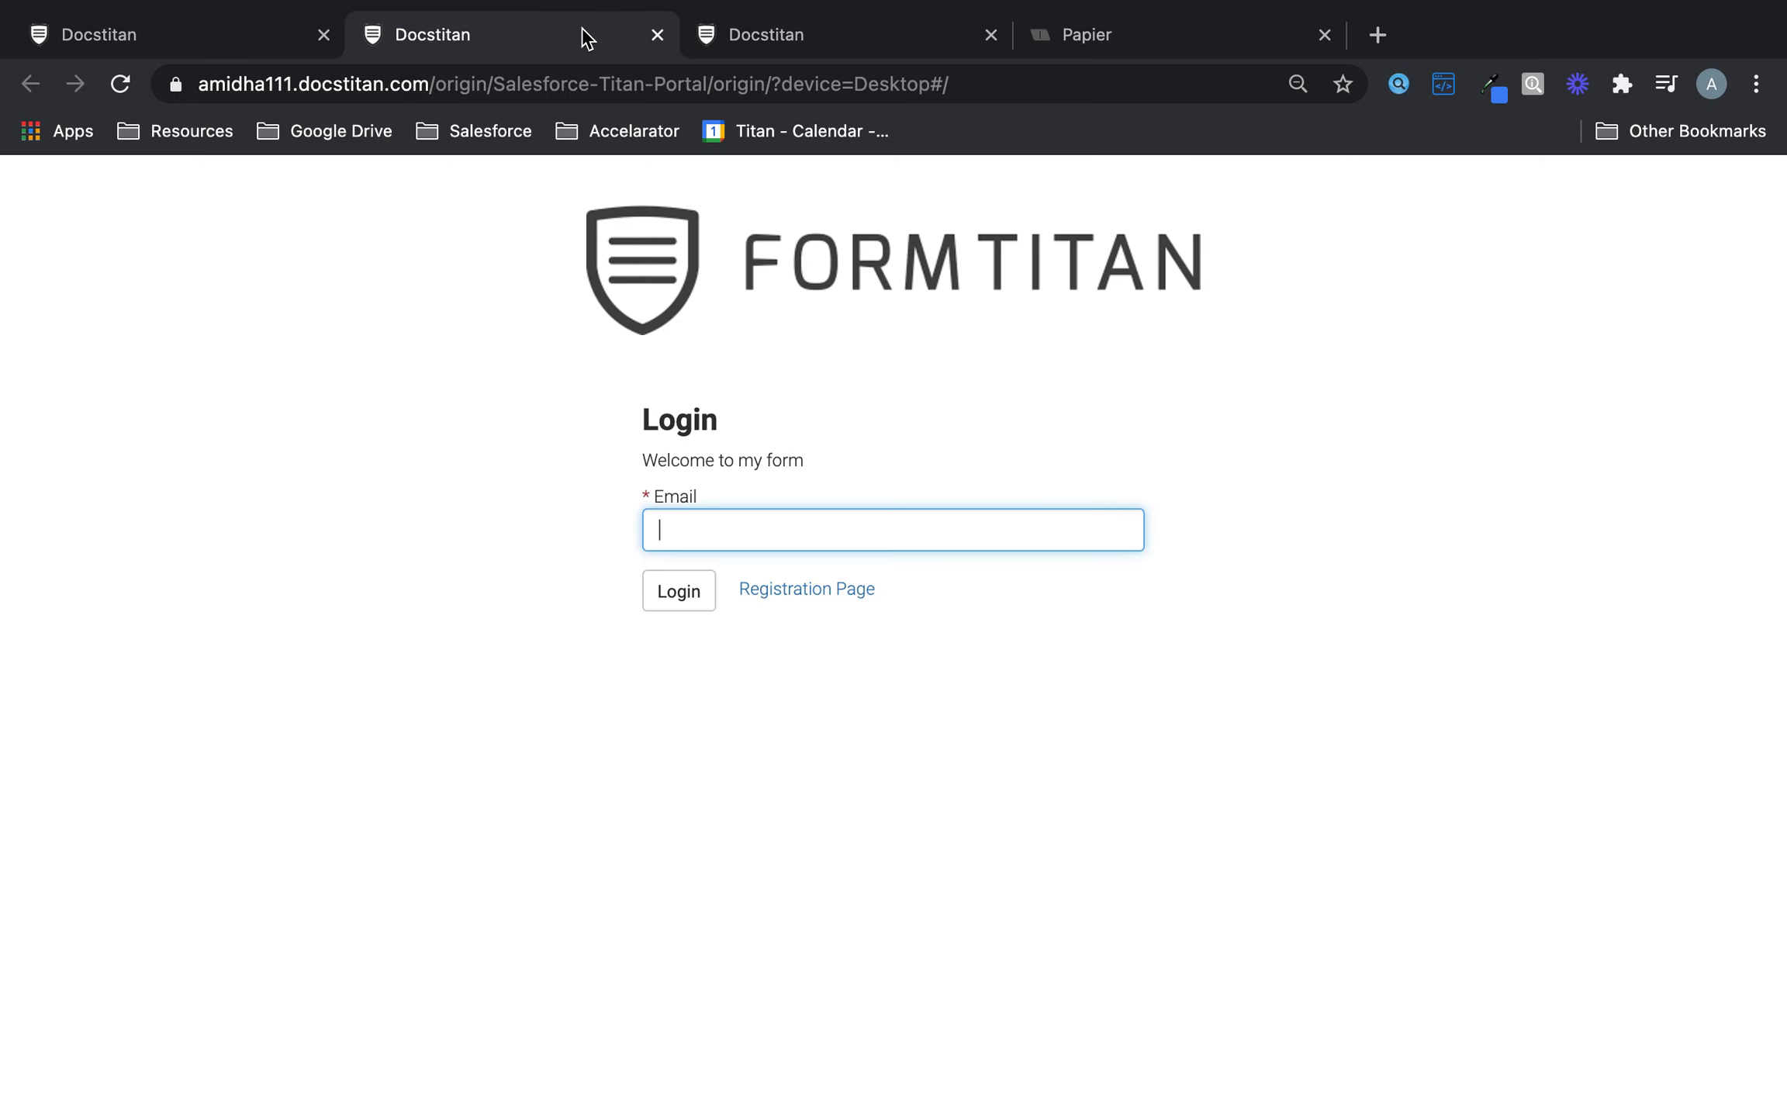
pyautogui.click(801, 31)
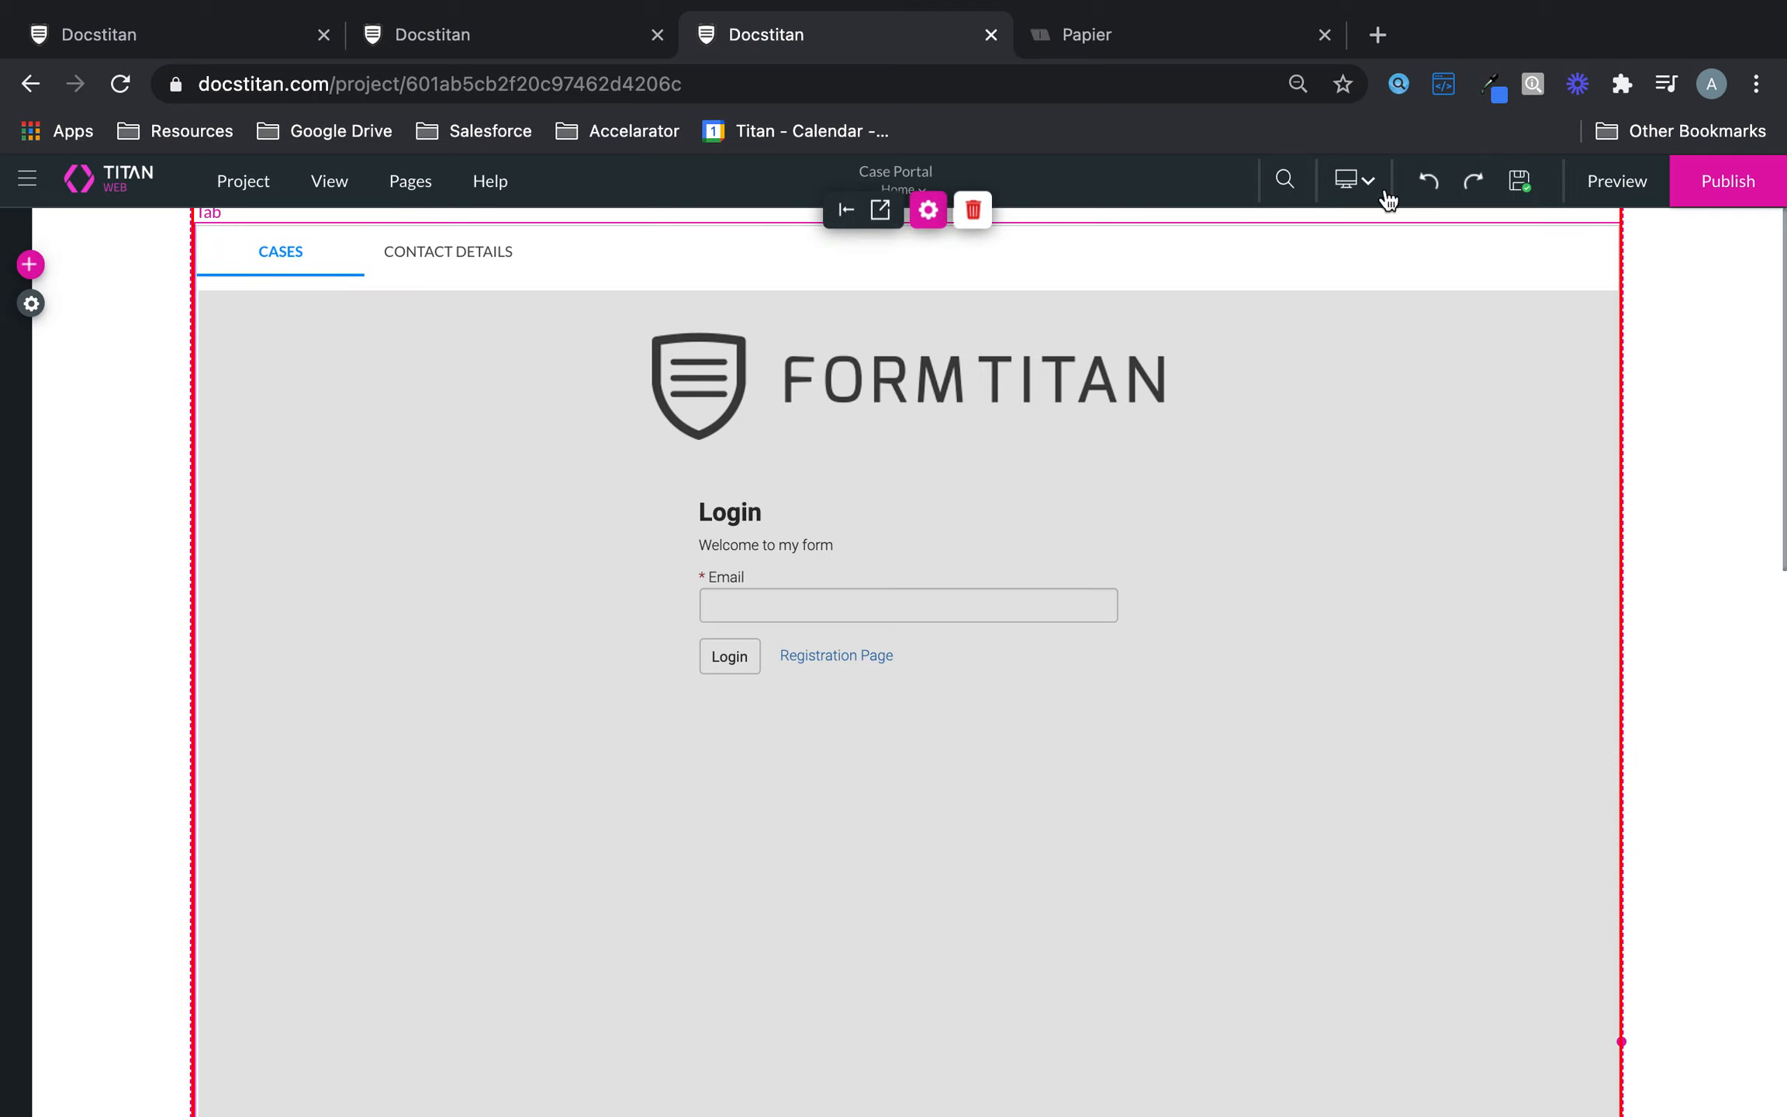
# Preview the Case Portal project and load the midhaconsulting-dev-ed Salesforce home page in the Papier browser tab
pyautogui.click(1623, 191)
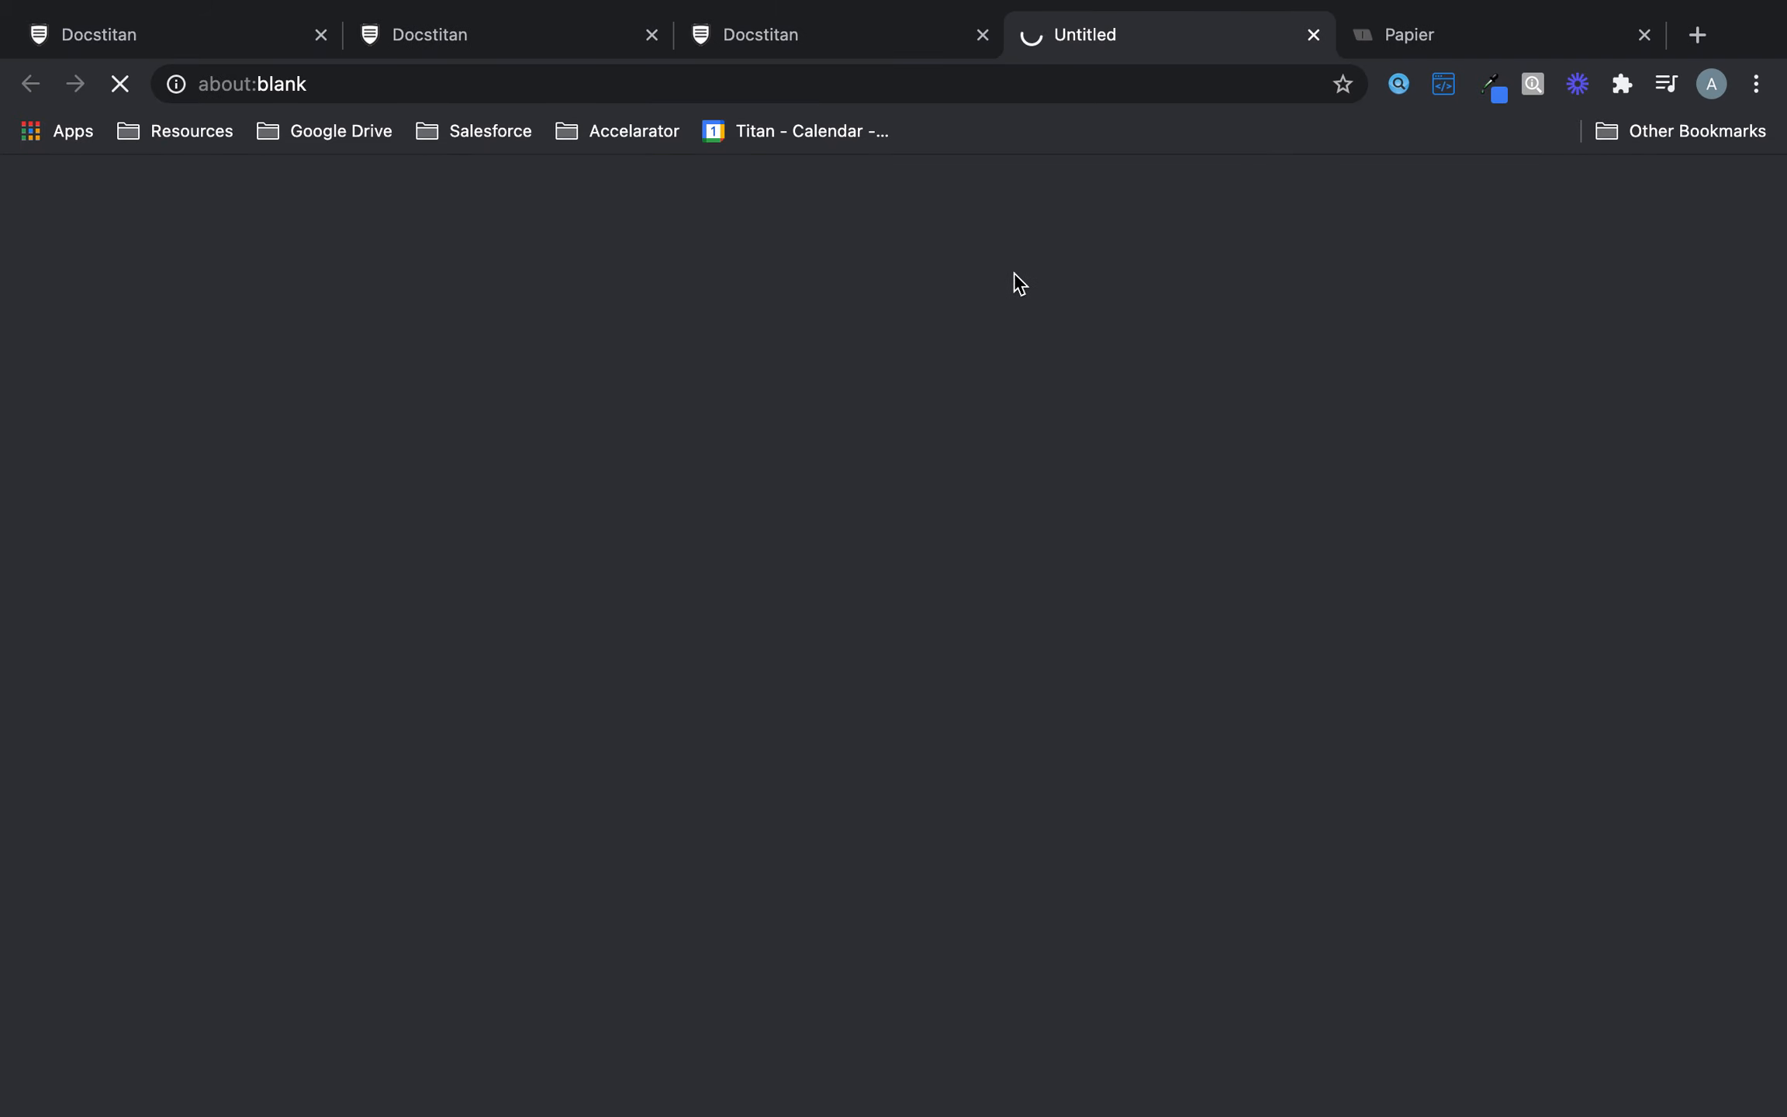
pyautogui.click(1540, 35)
pyautogui.click(1156, 84)
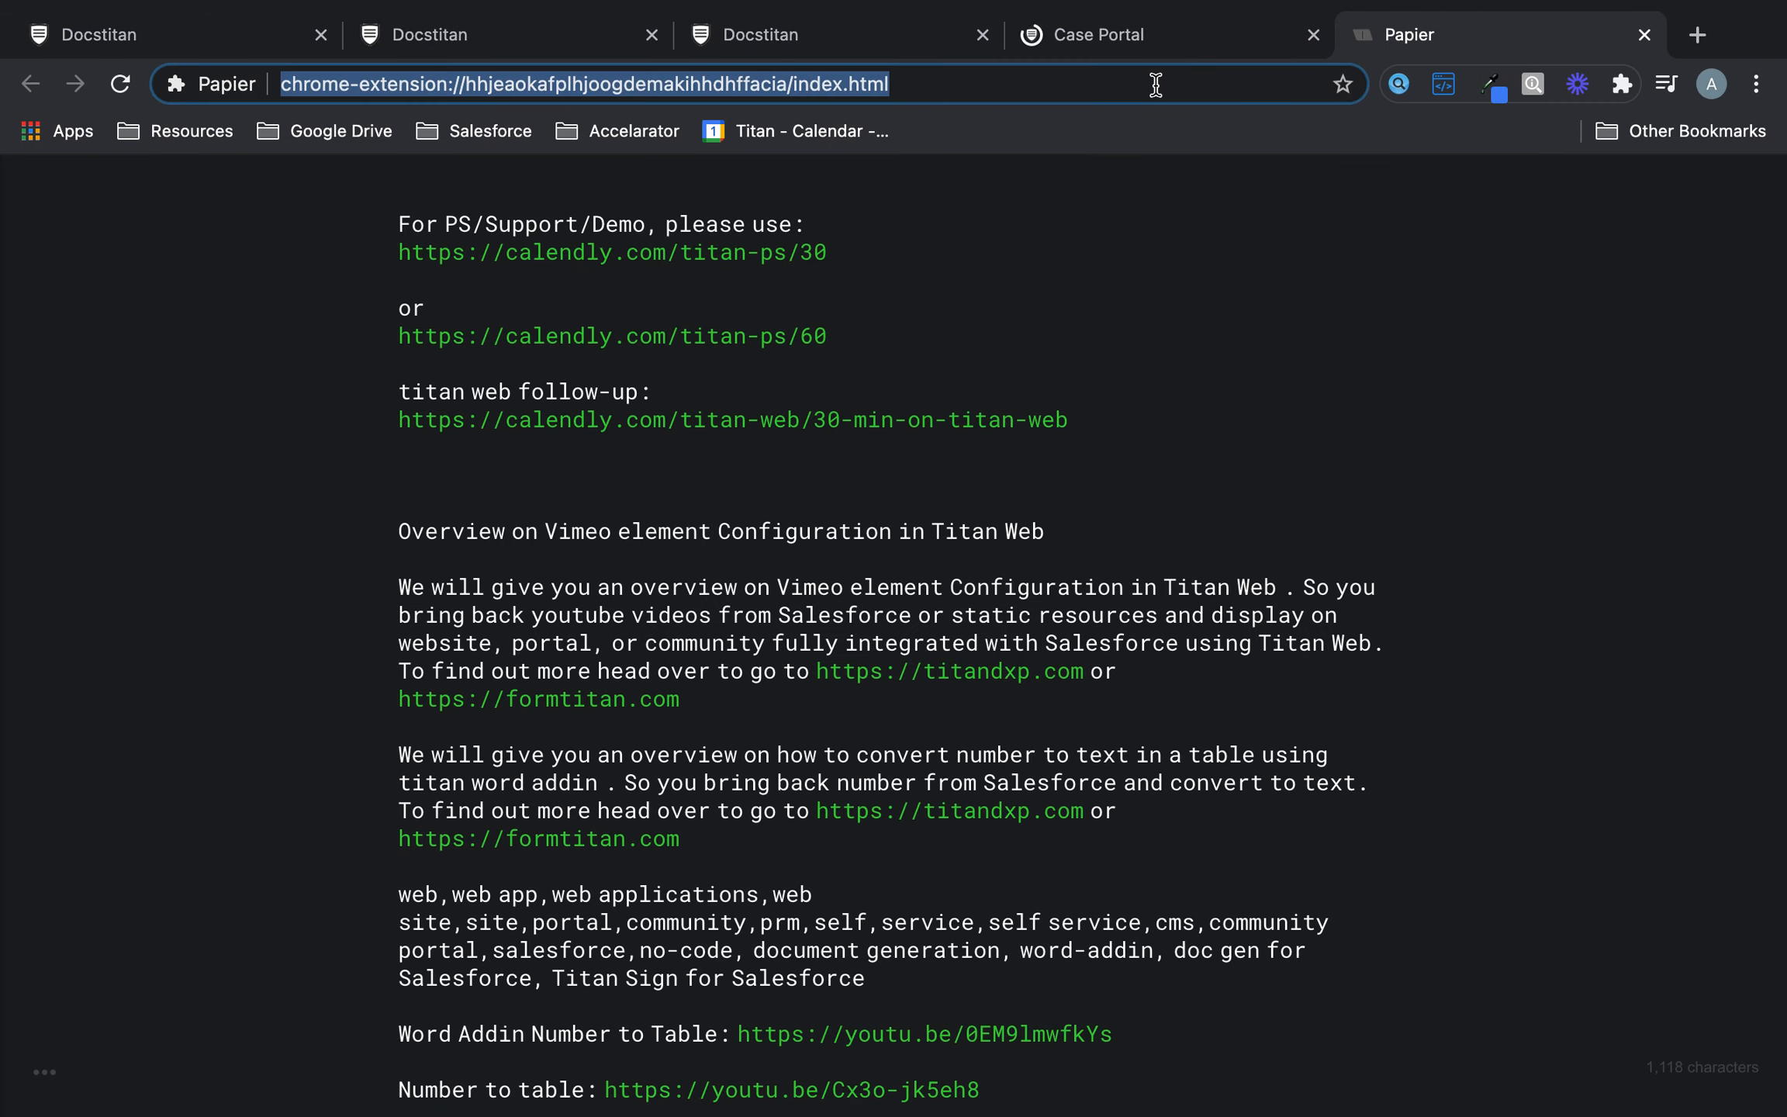
pyautogui.write('mi')
pyautogui.press('Return')
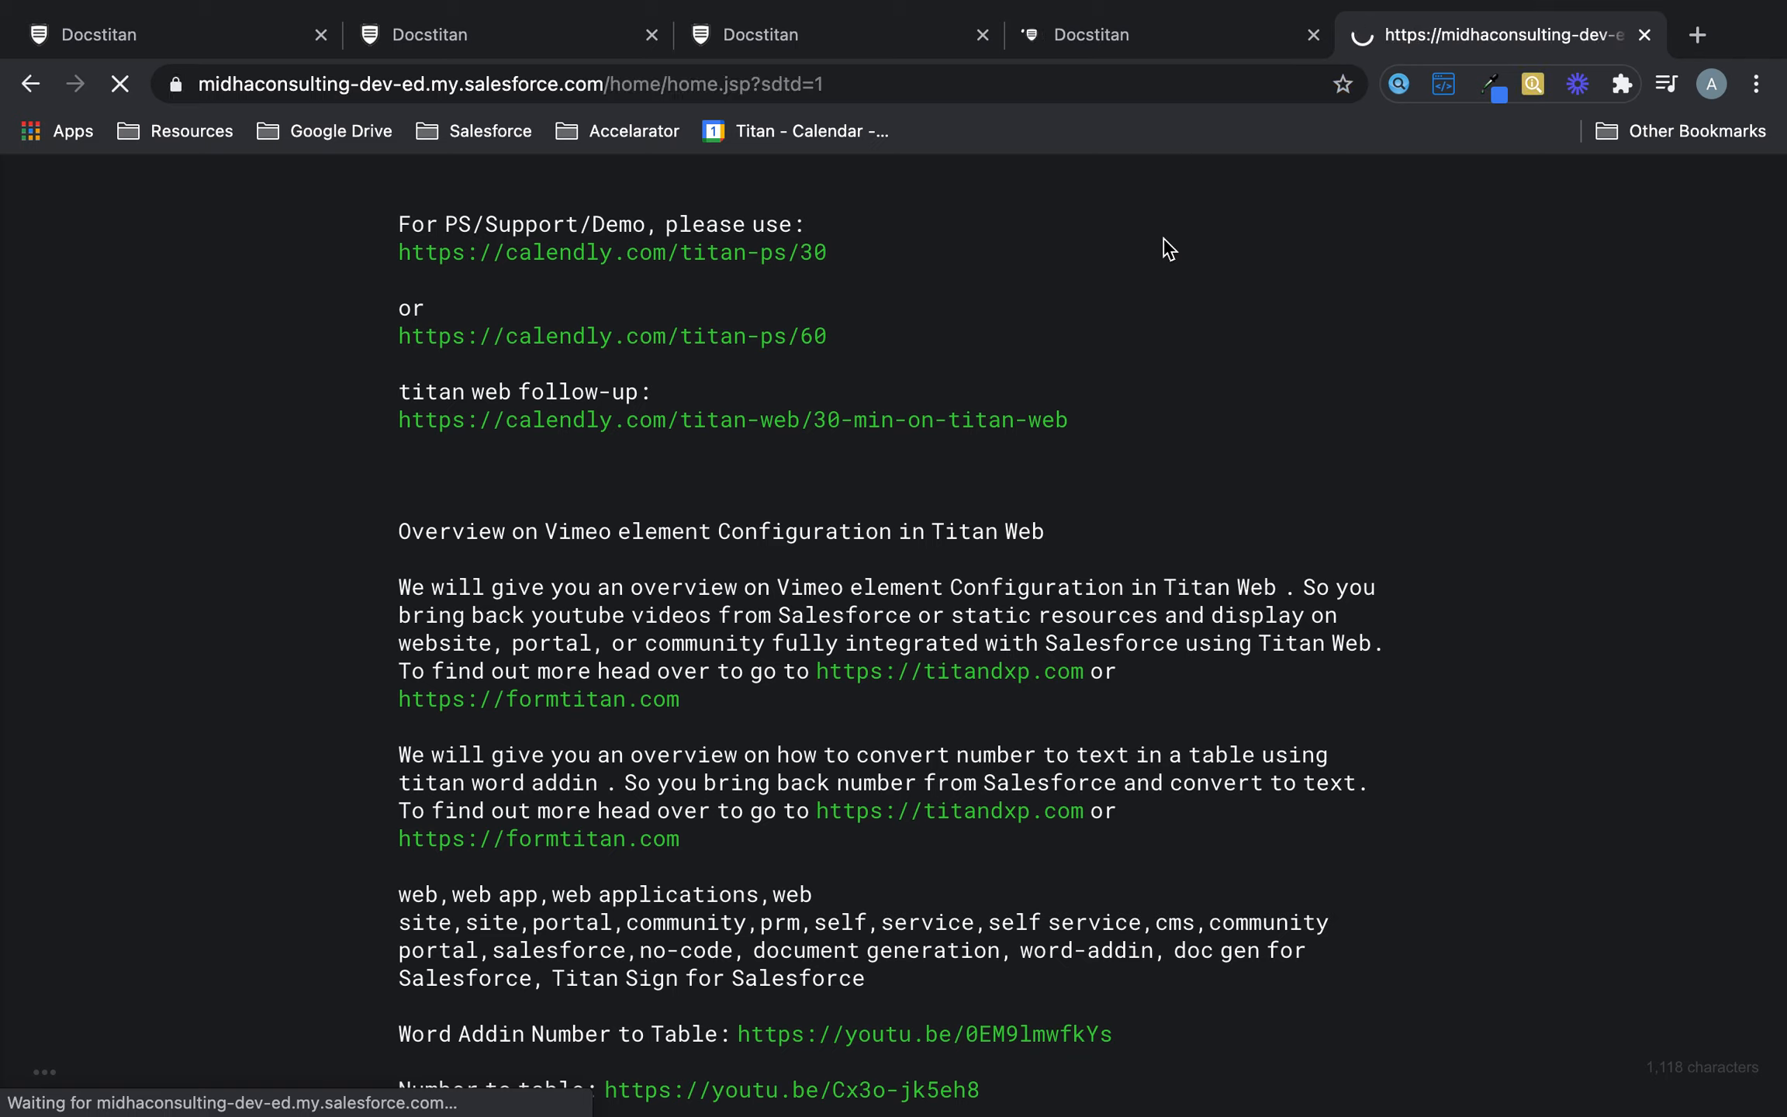
# Return to the Case Portal preview and examine the embedded case list and the Contact Details tab
pyautogui.click(1182, 43)
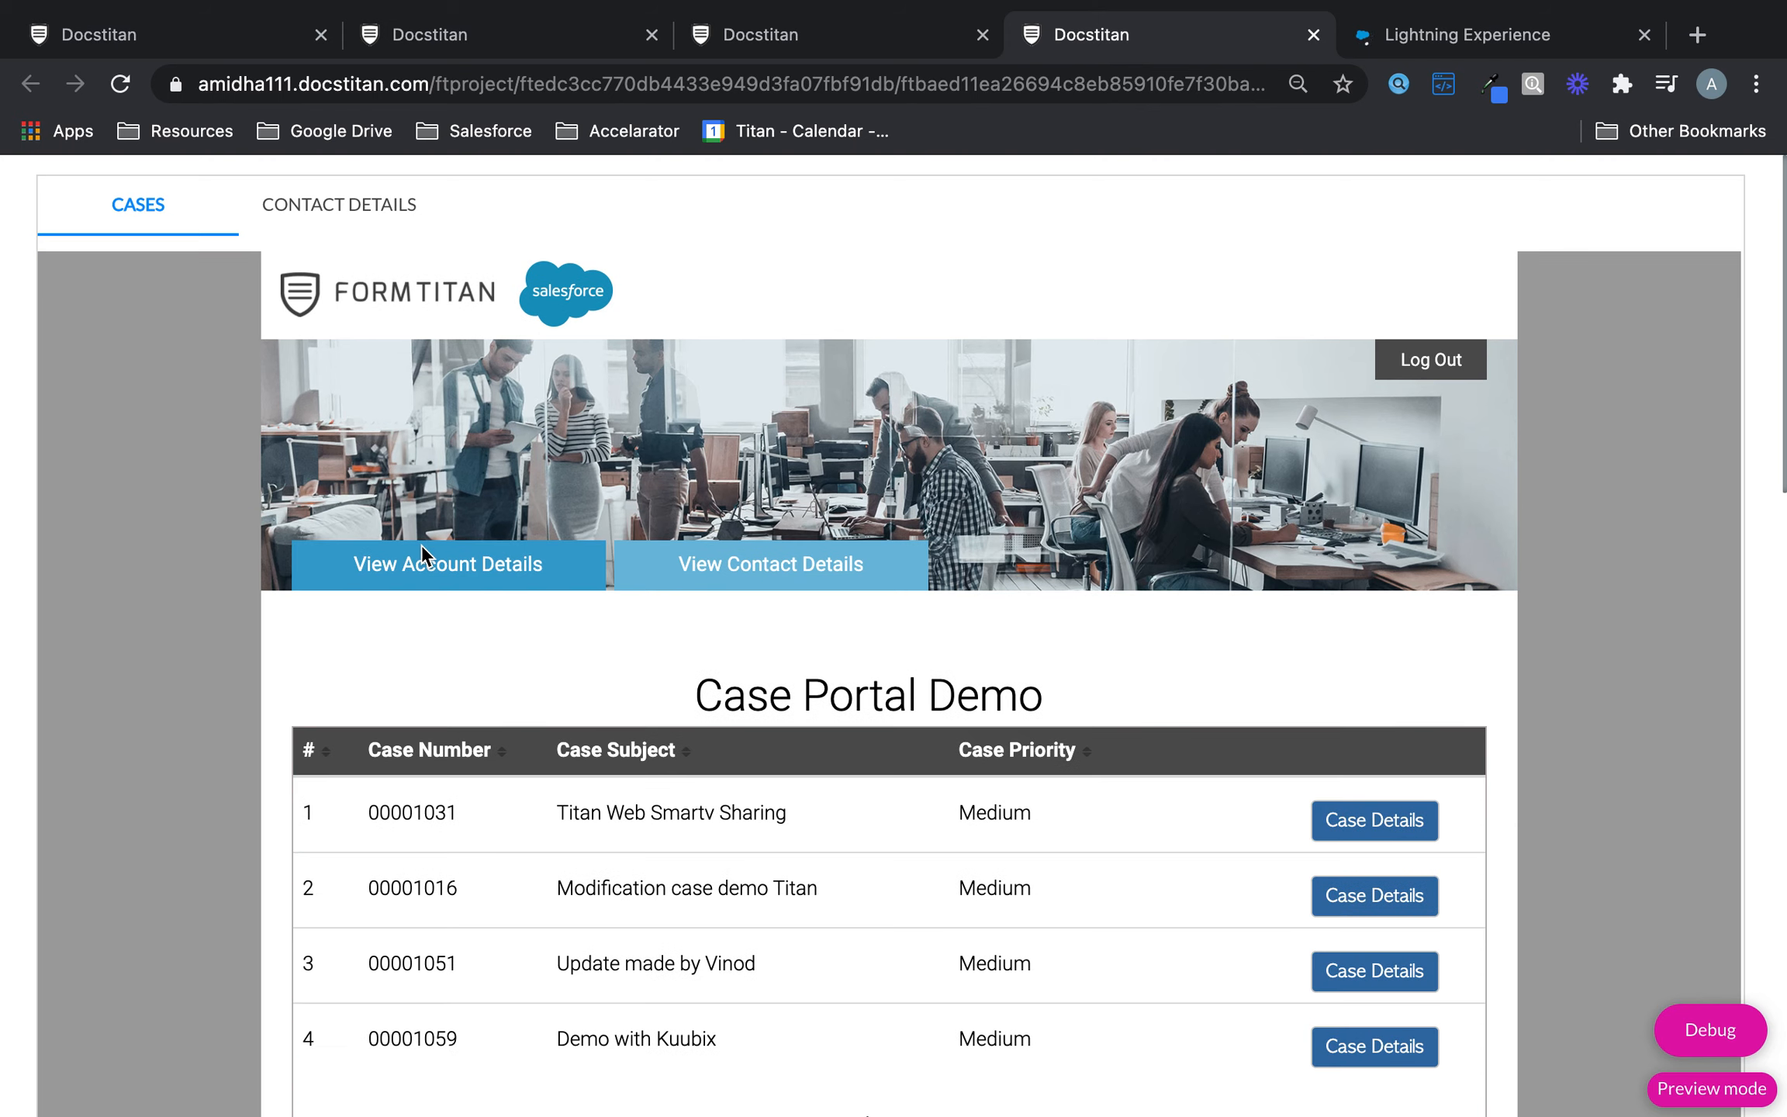
pyautogui.scroll(-3, 421, 745)
pyautogui.scroll(3, 421, 741)
pyautogui.scroll(-3, 512, 578)
pyautogui.scroll(-15, 516, 651)
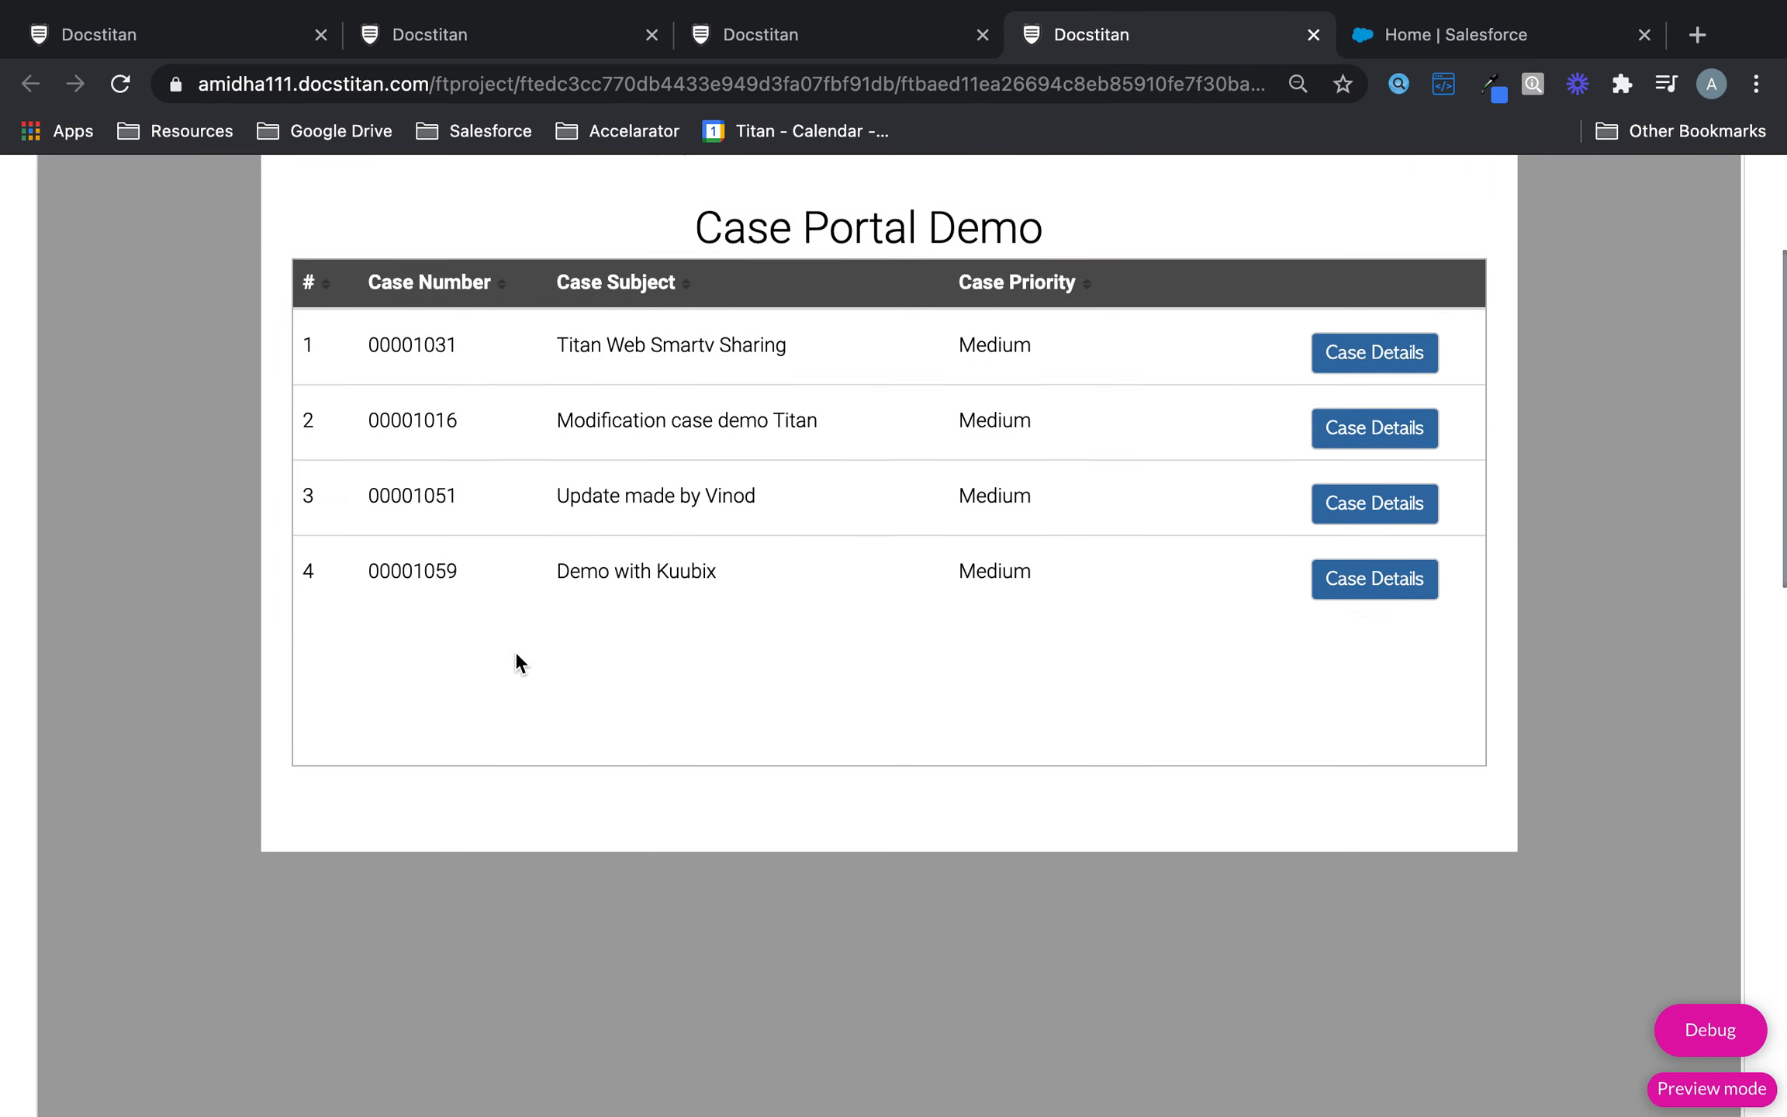
pyautogui.scroll(15, 515, 651)
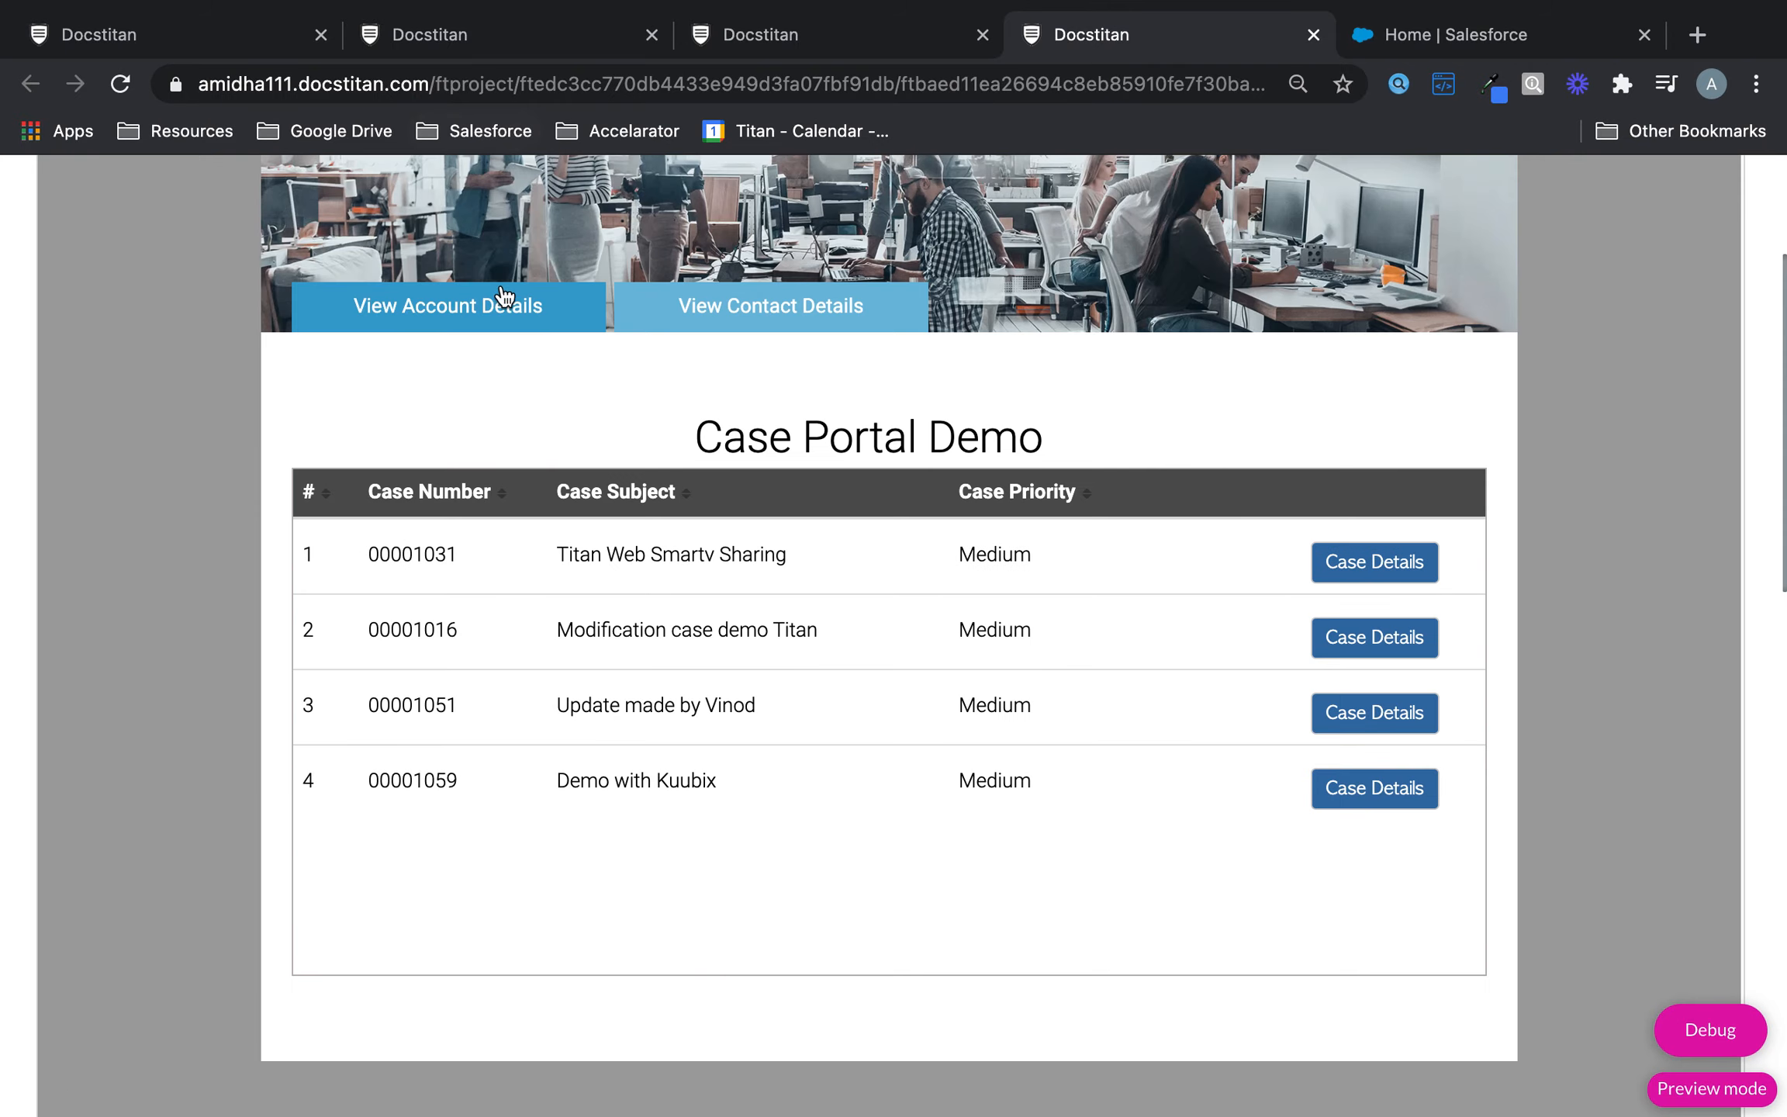
pyautogui.scroll(4, 500, 291)
pyautogui.click(357, 220)
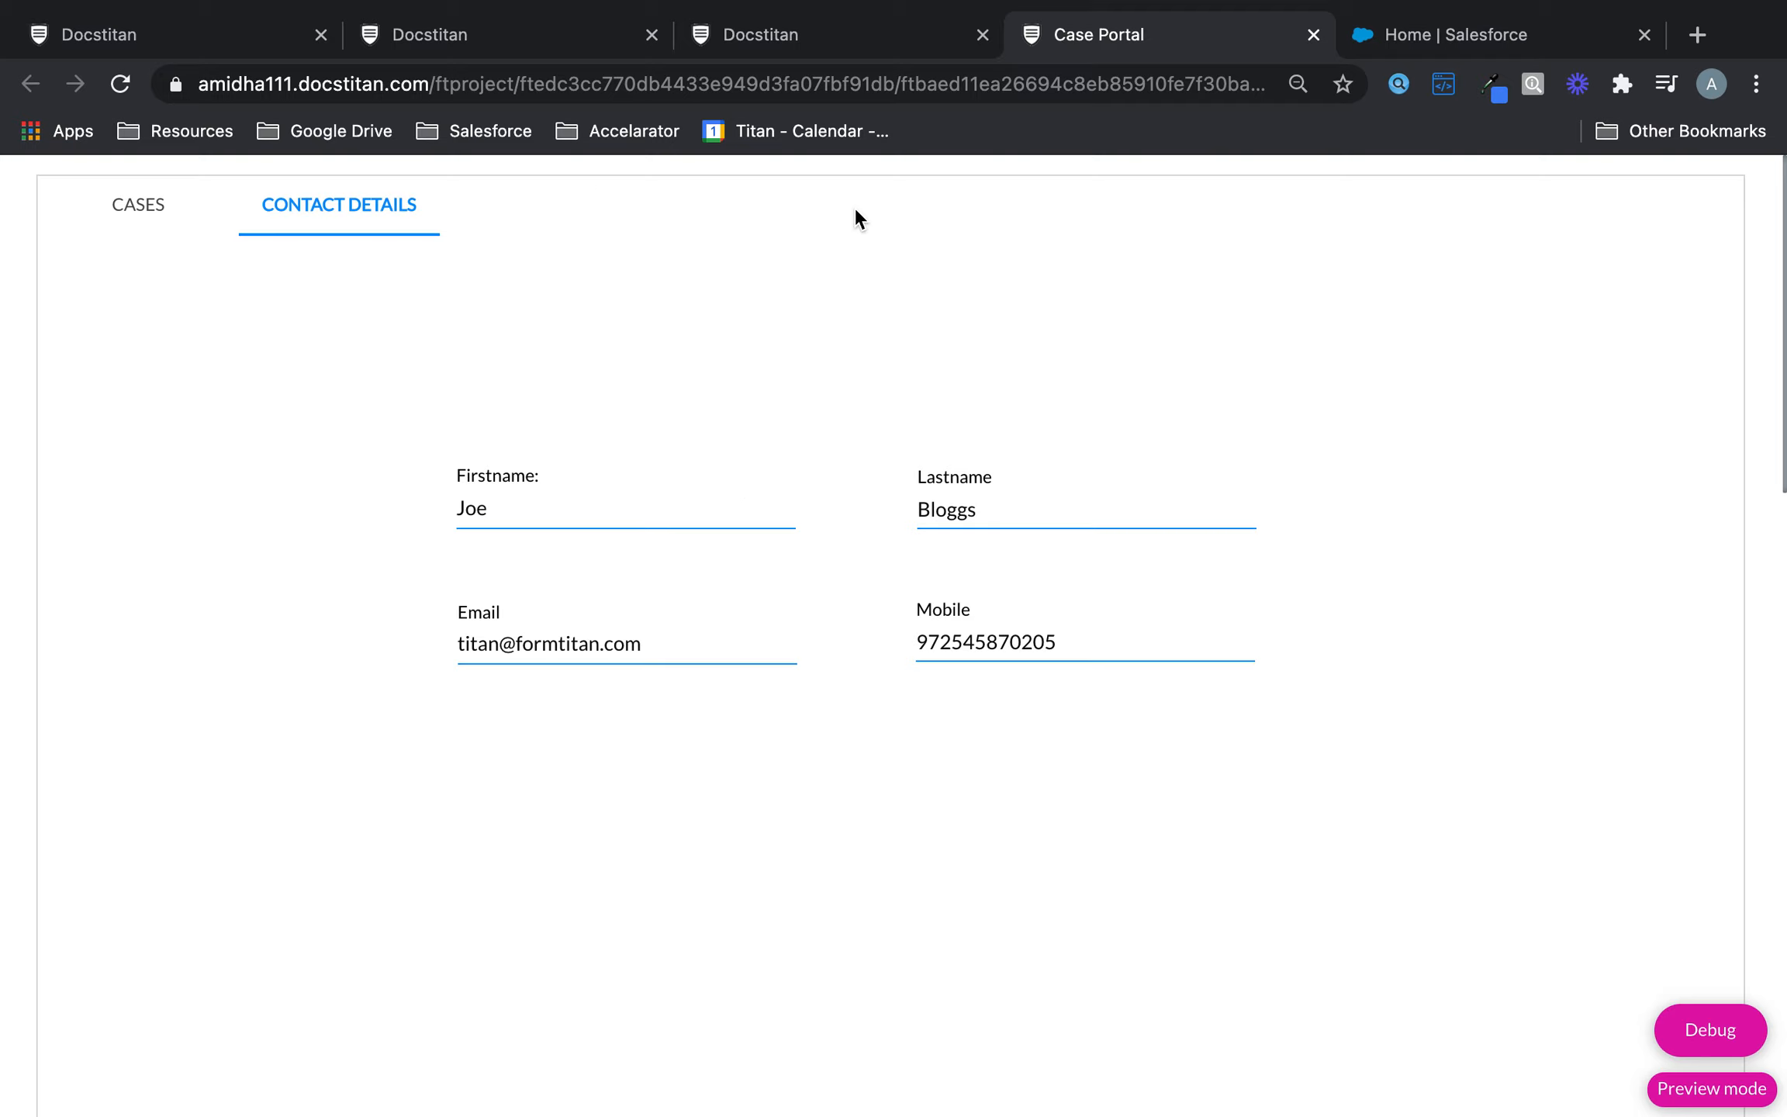
# View the account and contact information pages in the embedded case form, and compare them with the Contact Details tab
pyautogui.click(155, 233)
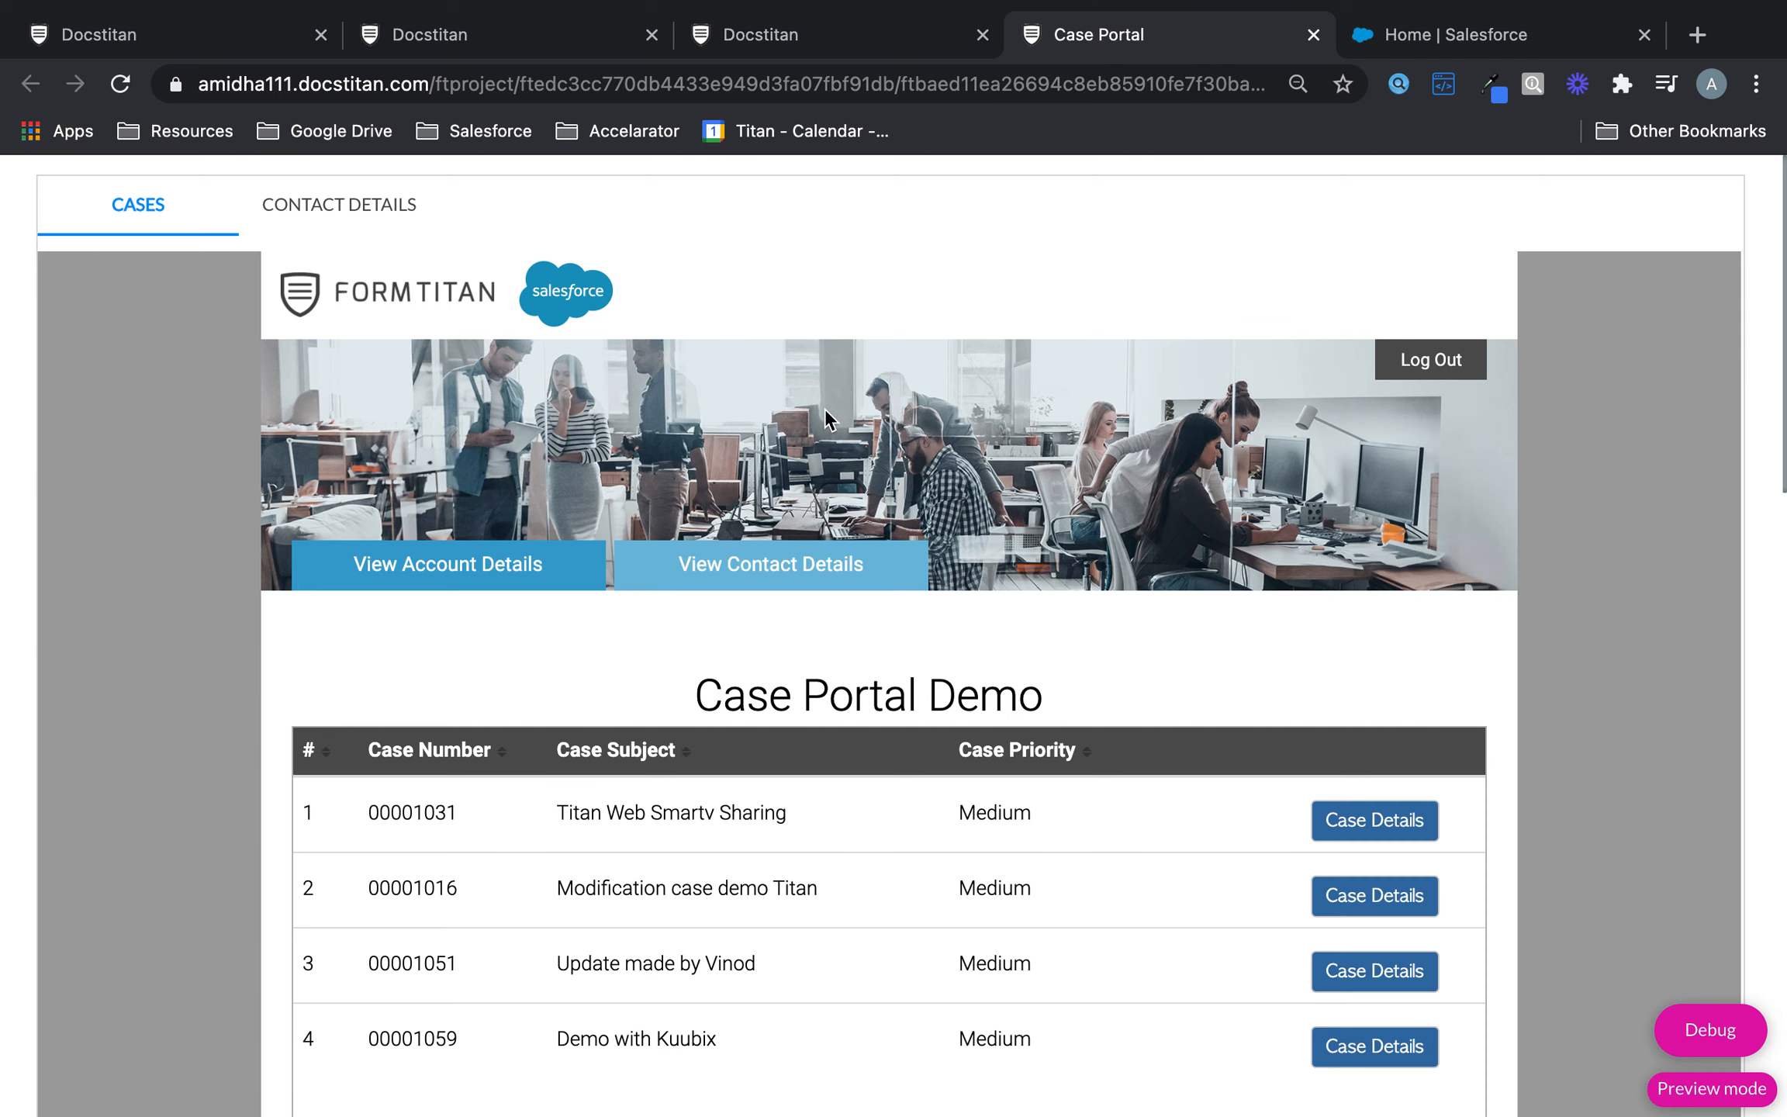
pyautogui.click(567, 584)
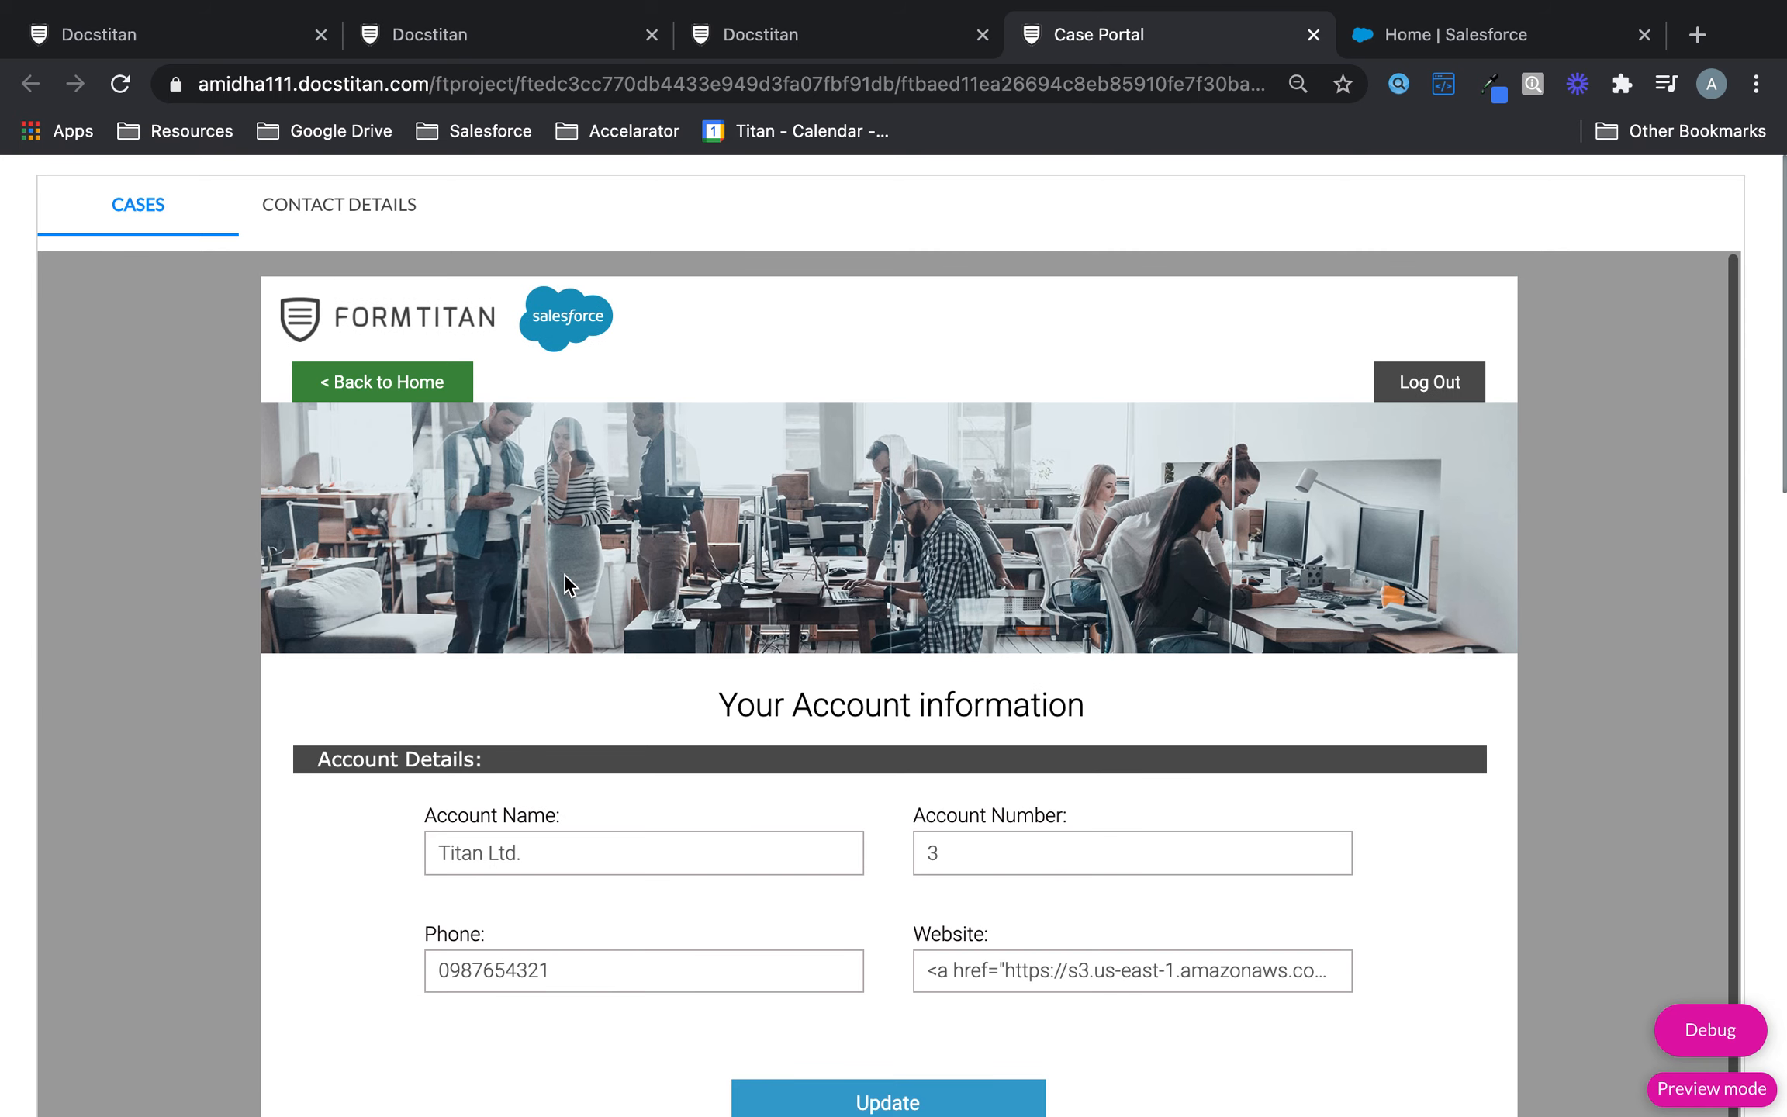
pyautogui.click(434, 385)
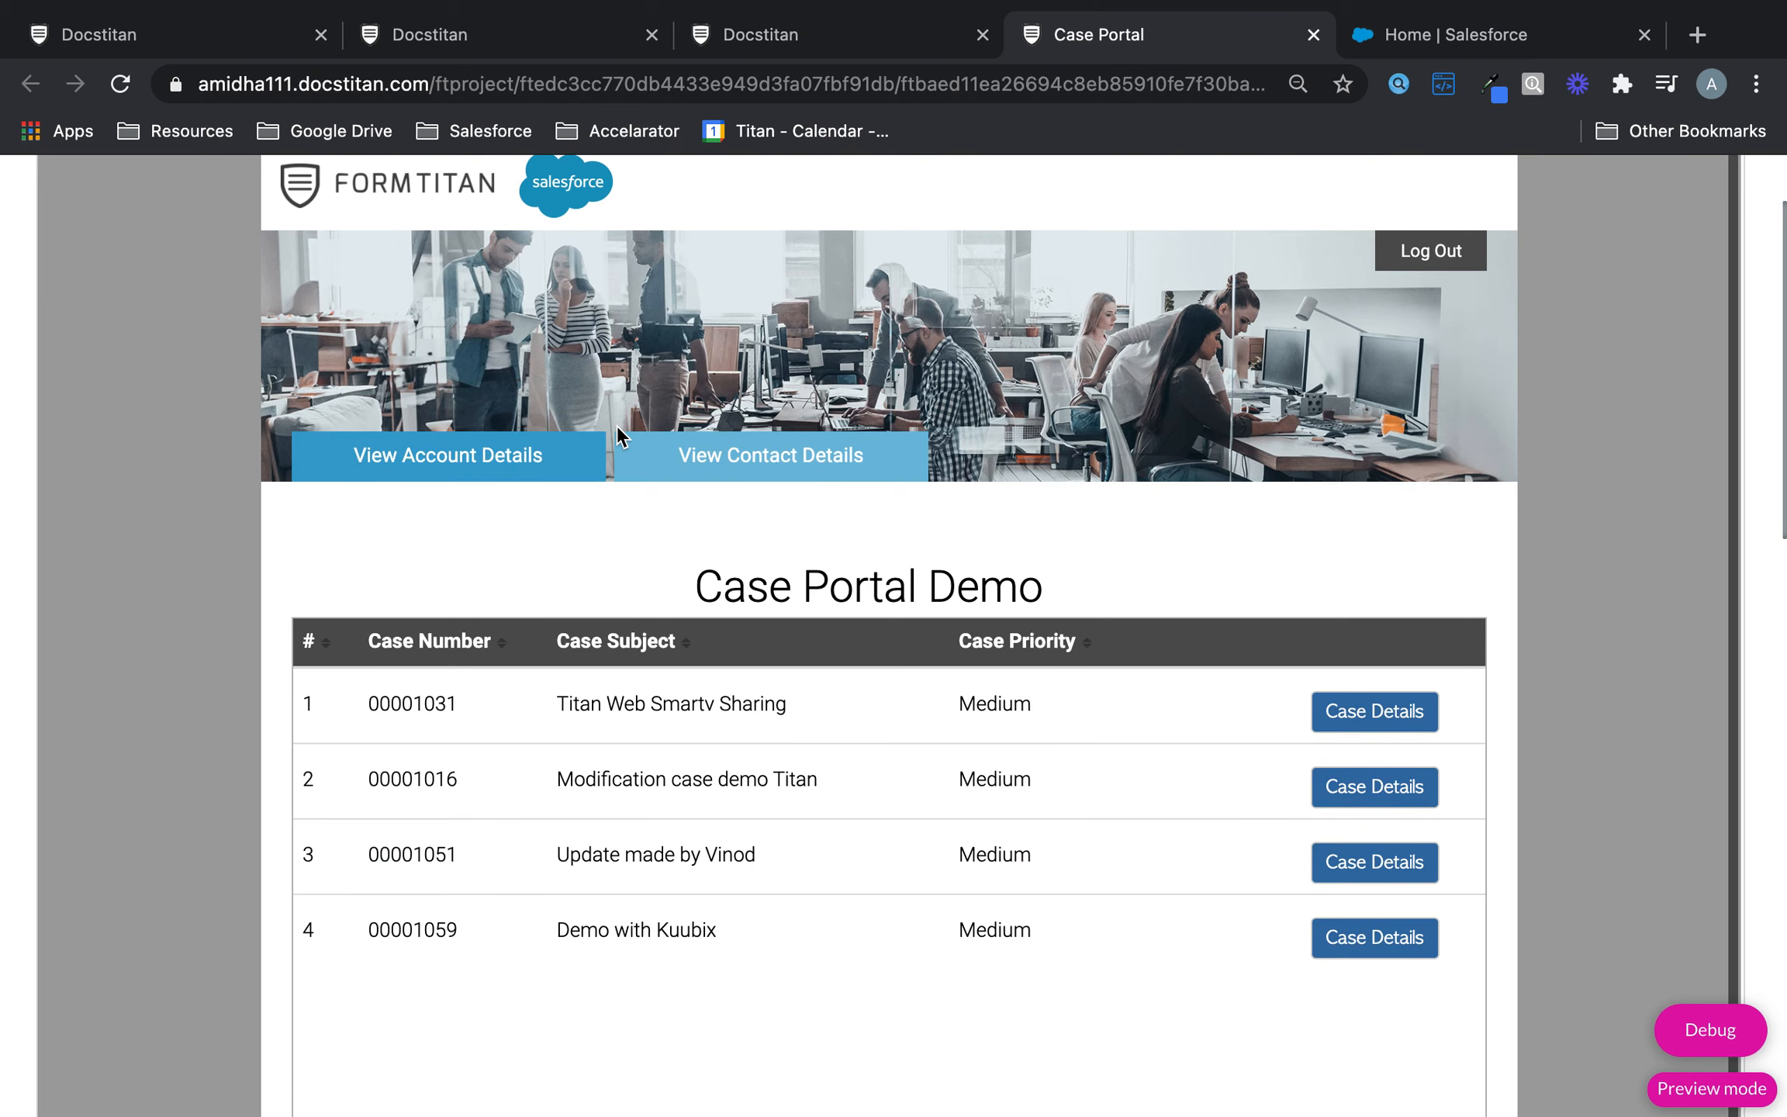
pyautogui.click(798, 454)
pyautogui.scroll(2, 904, 367)
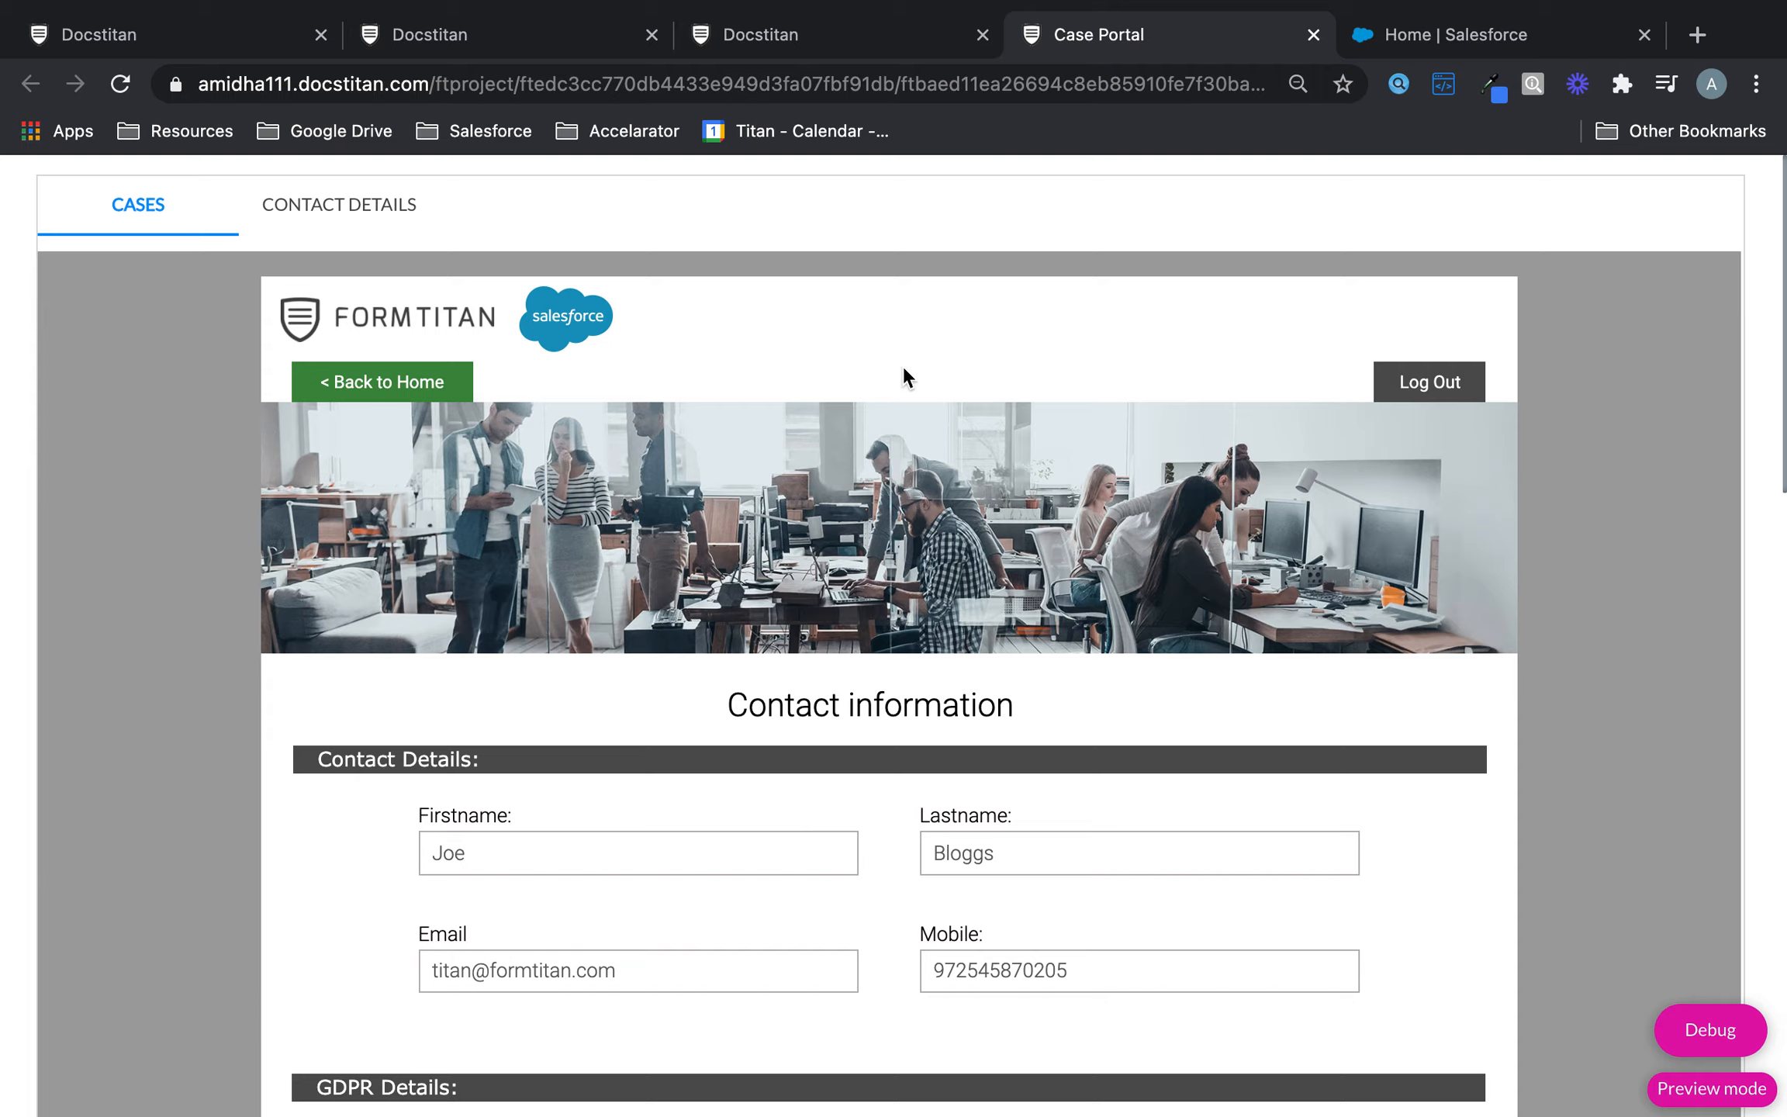
pyautogui.click(373, 209)
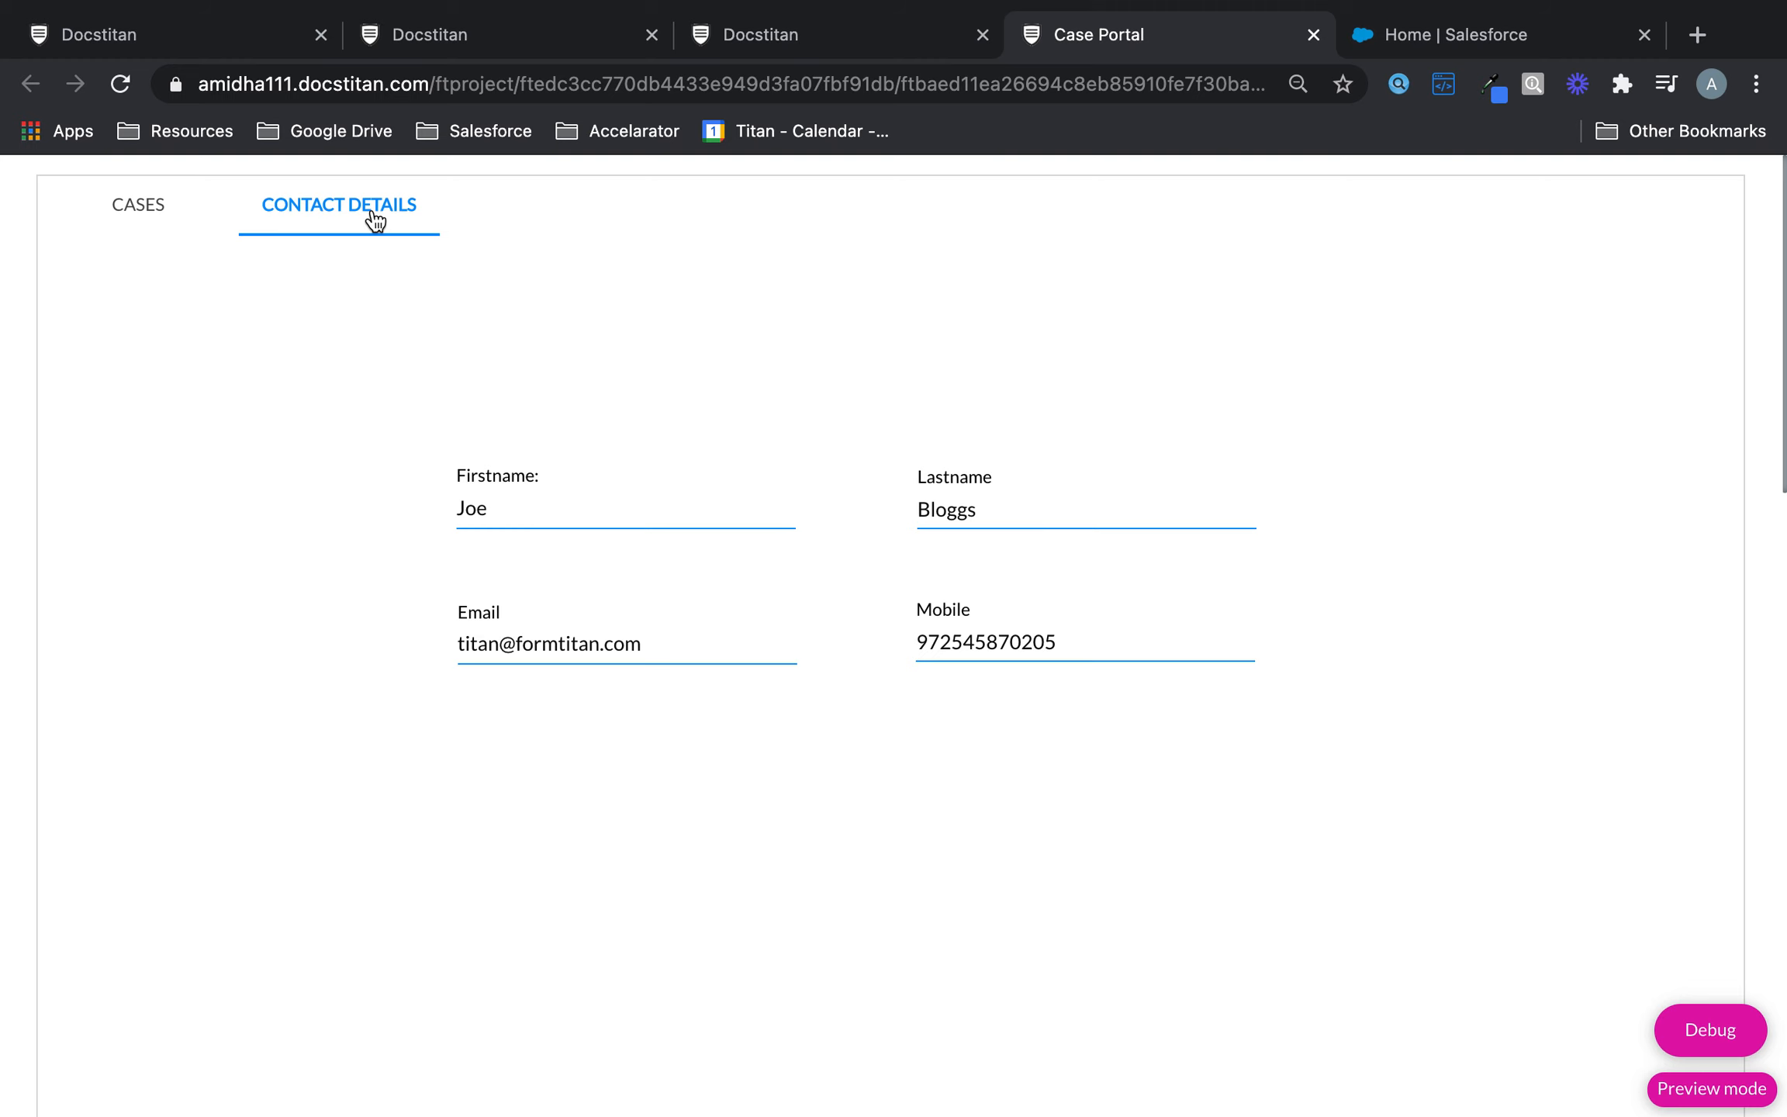
# Switch to the Titan Forms editor, review the SmartV element's field mapping and session options, and apply them unchanged
pyautogui.click(230, 38)
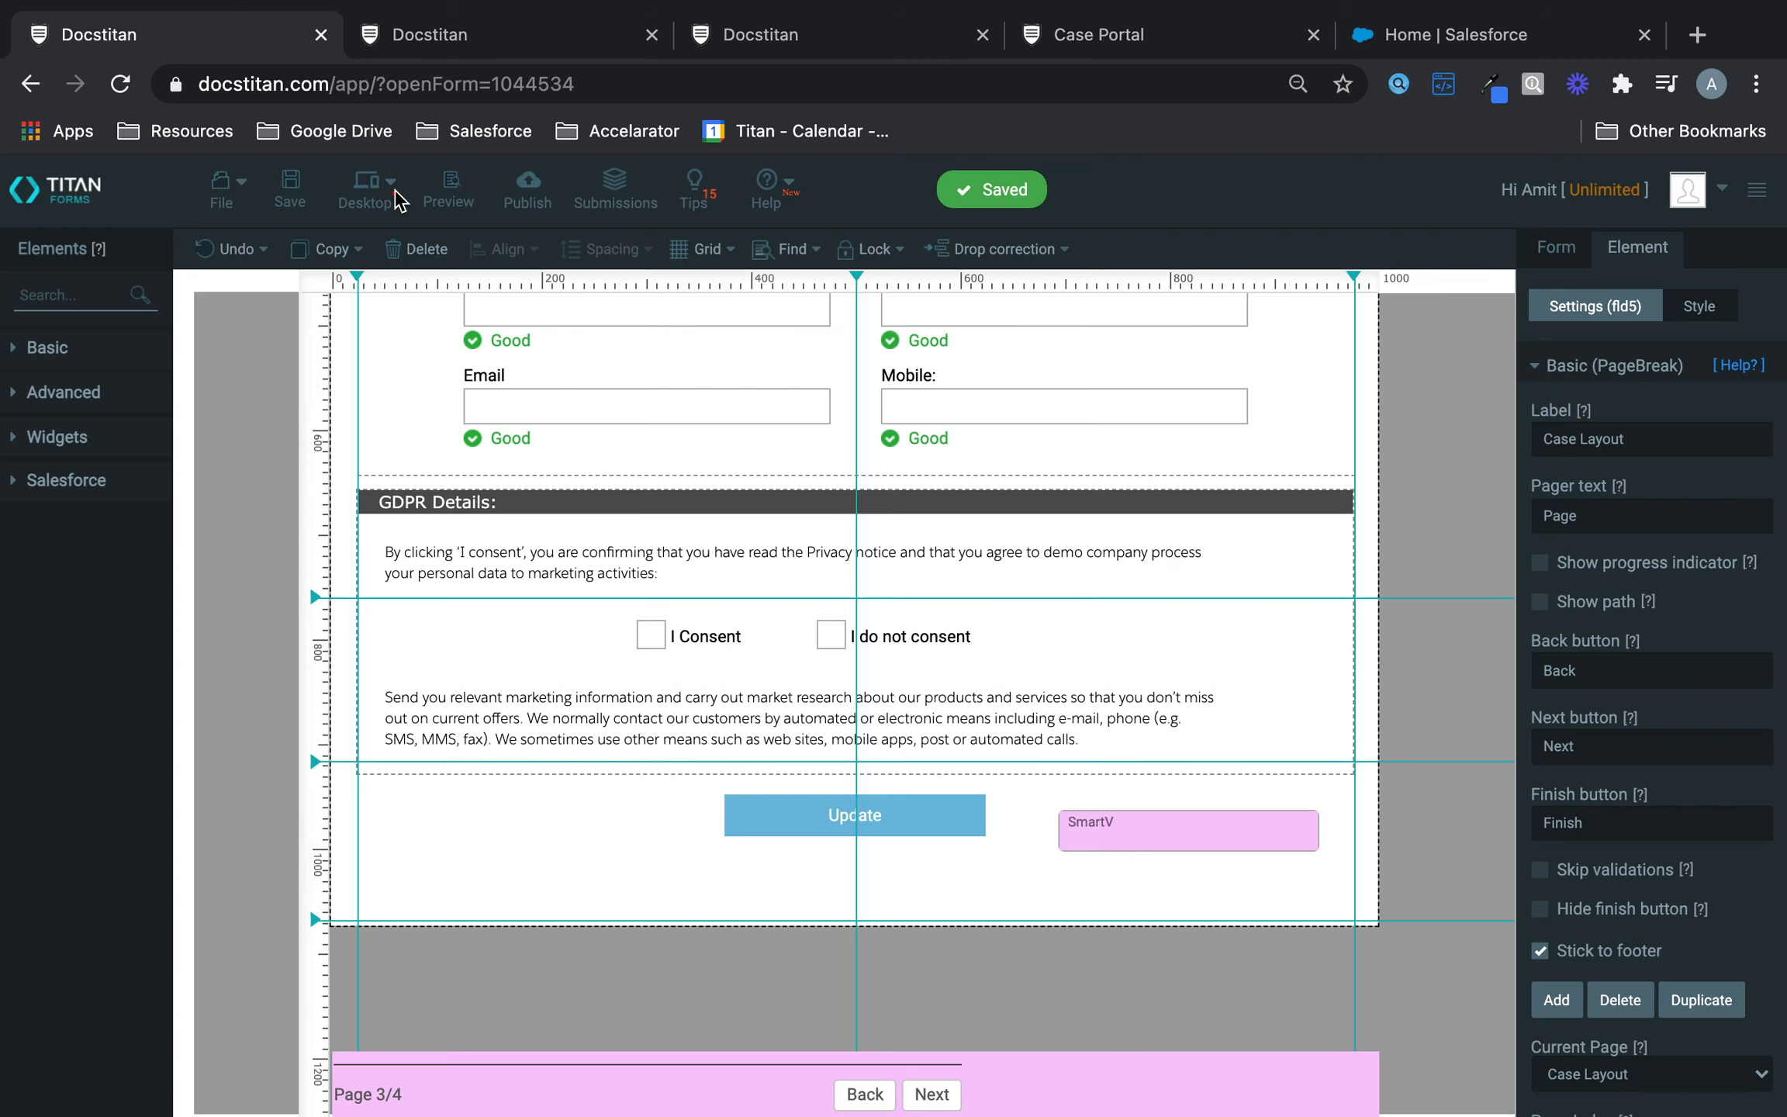
pyautogui.click(1230, 825)
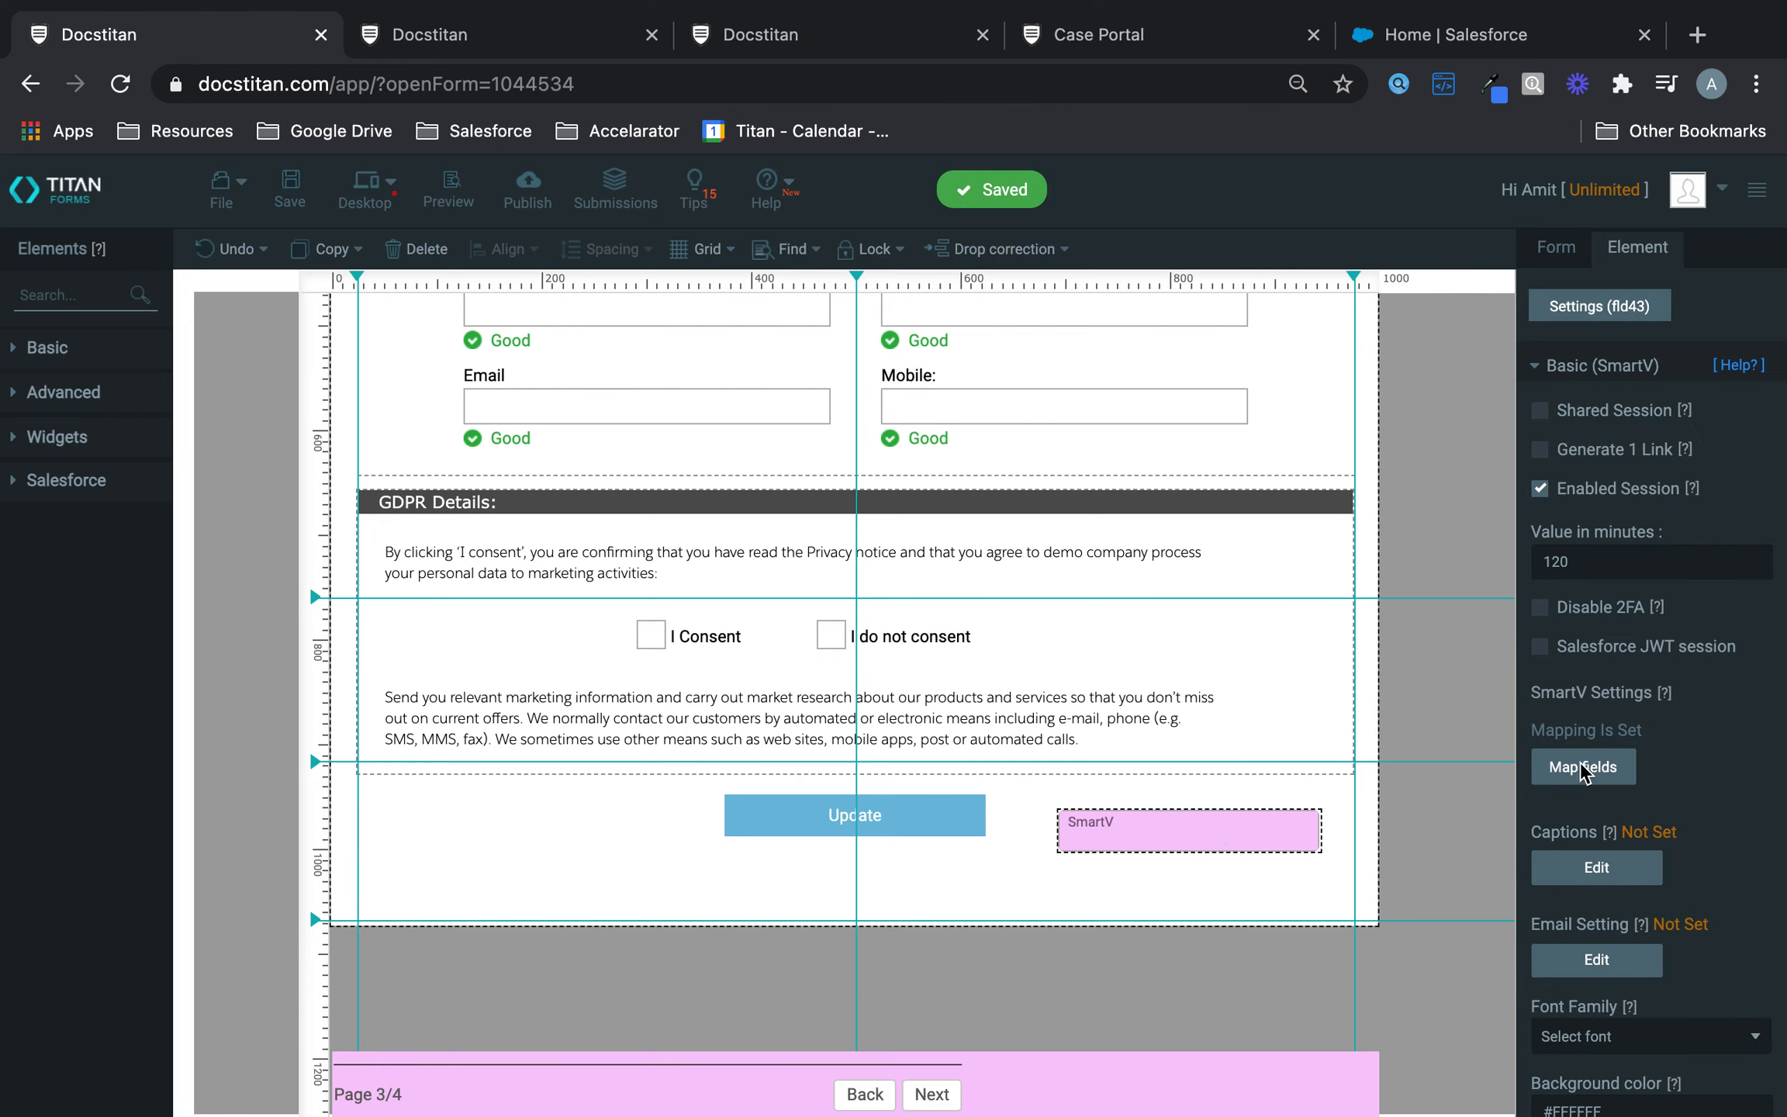
pyautogui.click(1582, 767)
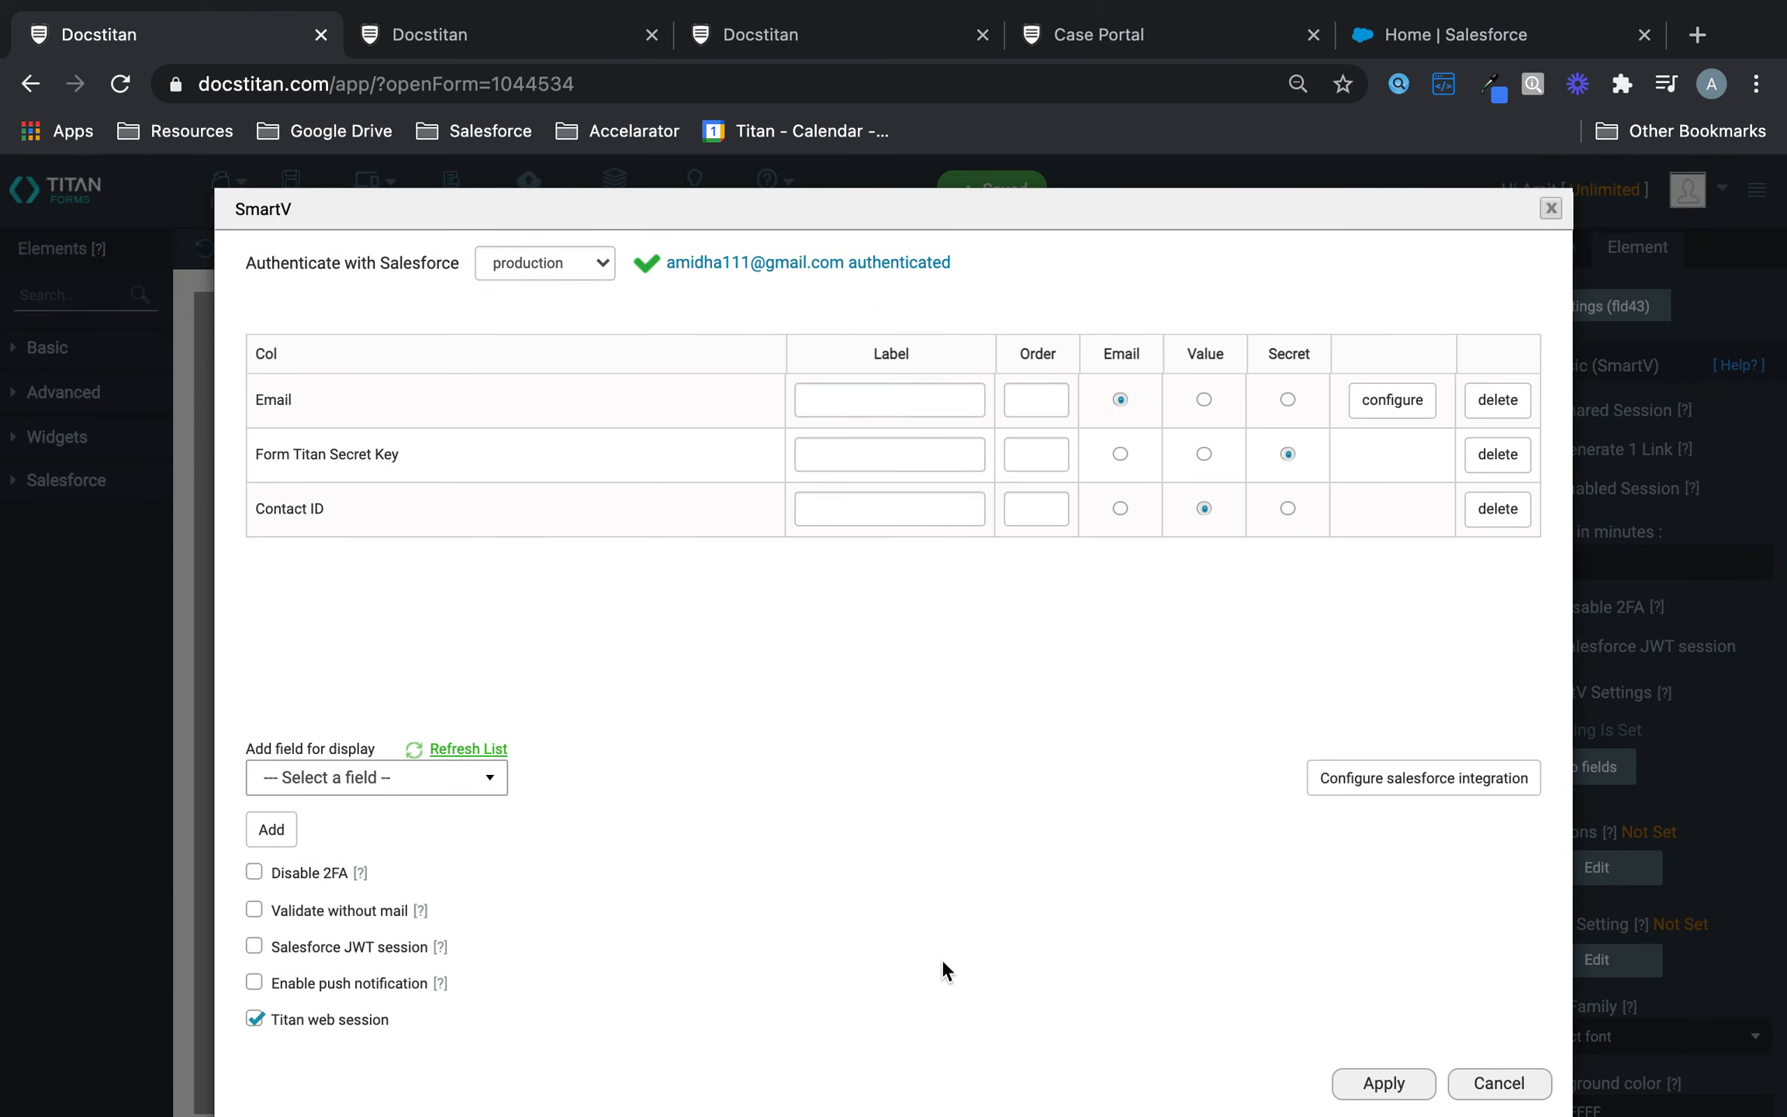
pyautogui.click(1387, 1086)
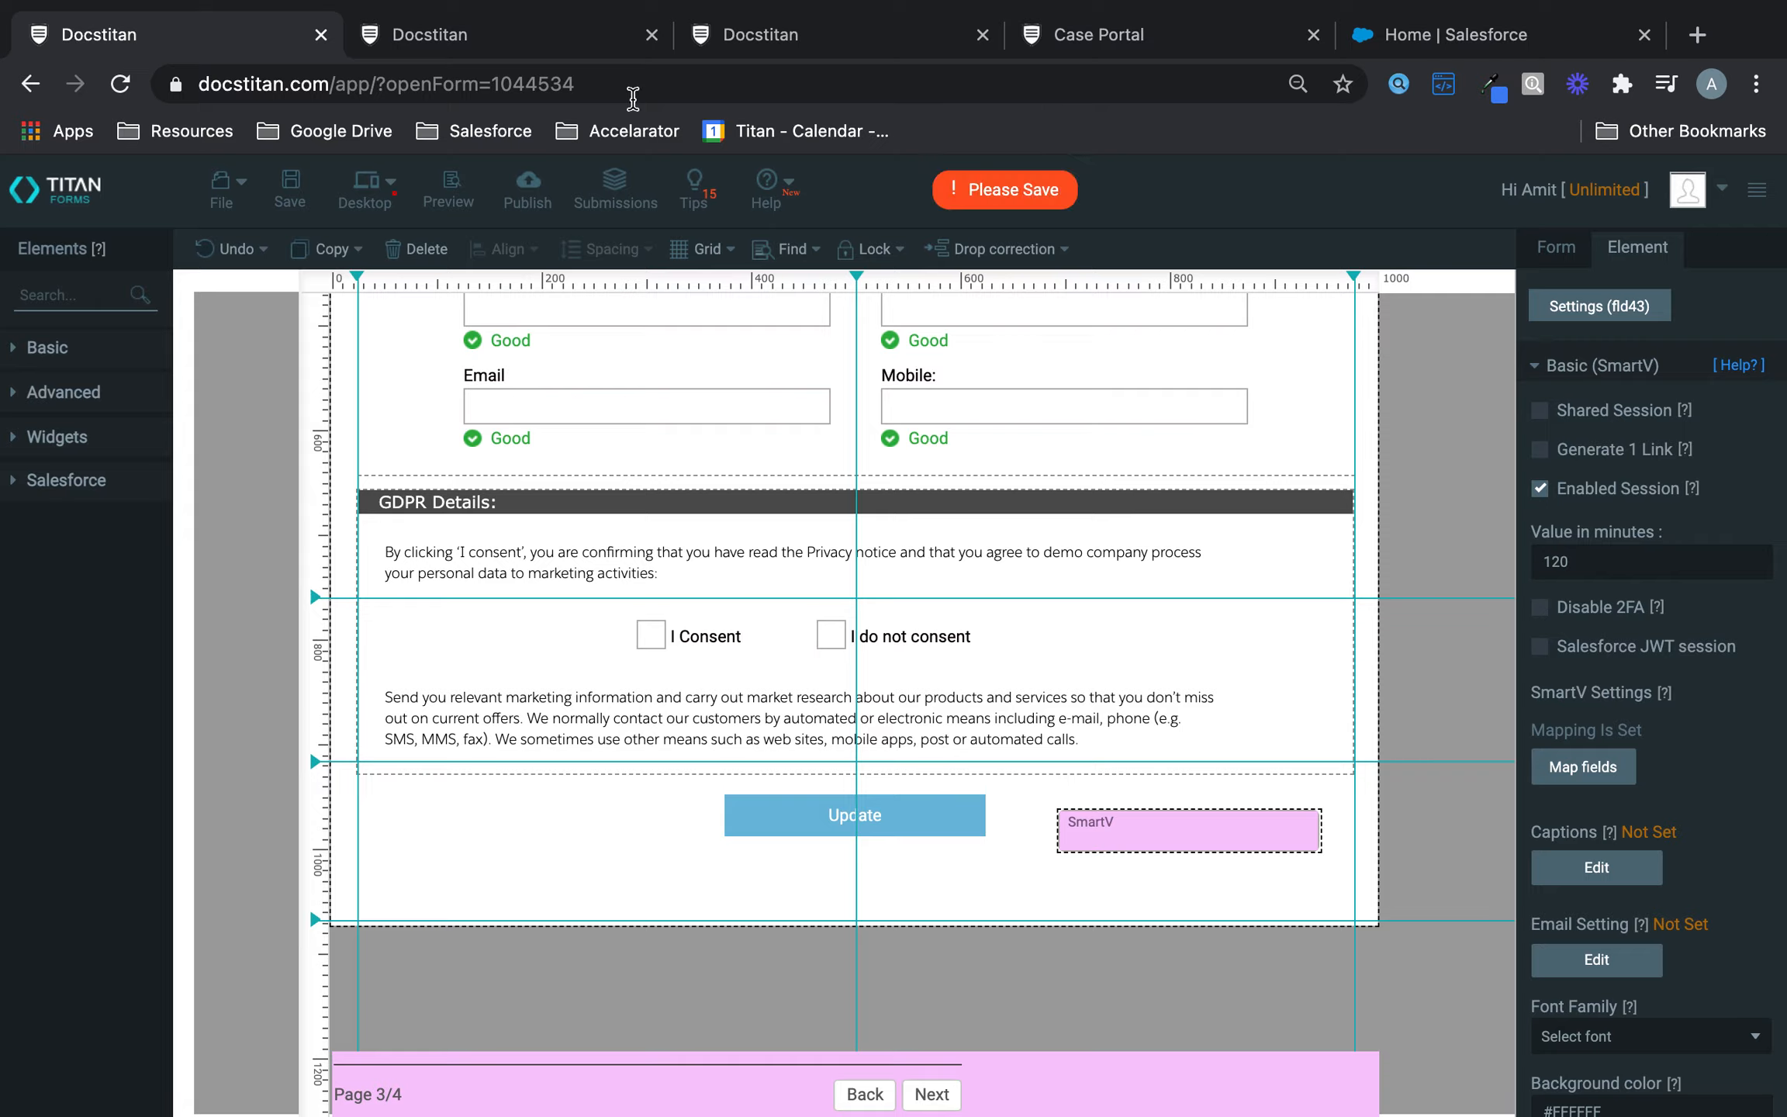
# Switch to the Case Portal project in Titan Web and review the TitanForm element's Interactivity and Shared Session settings
pyautogui.click(583, 32)
pyautogui.click(786, 51)
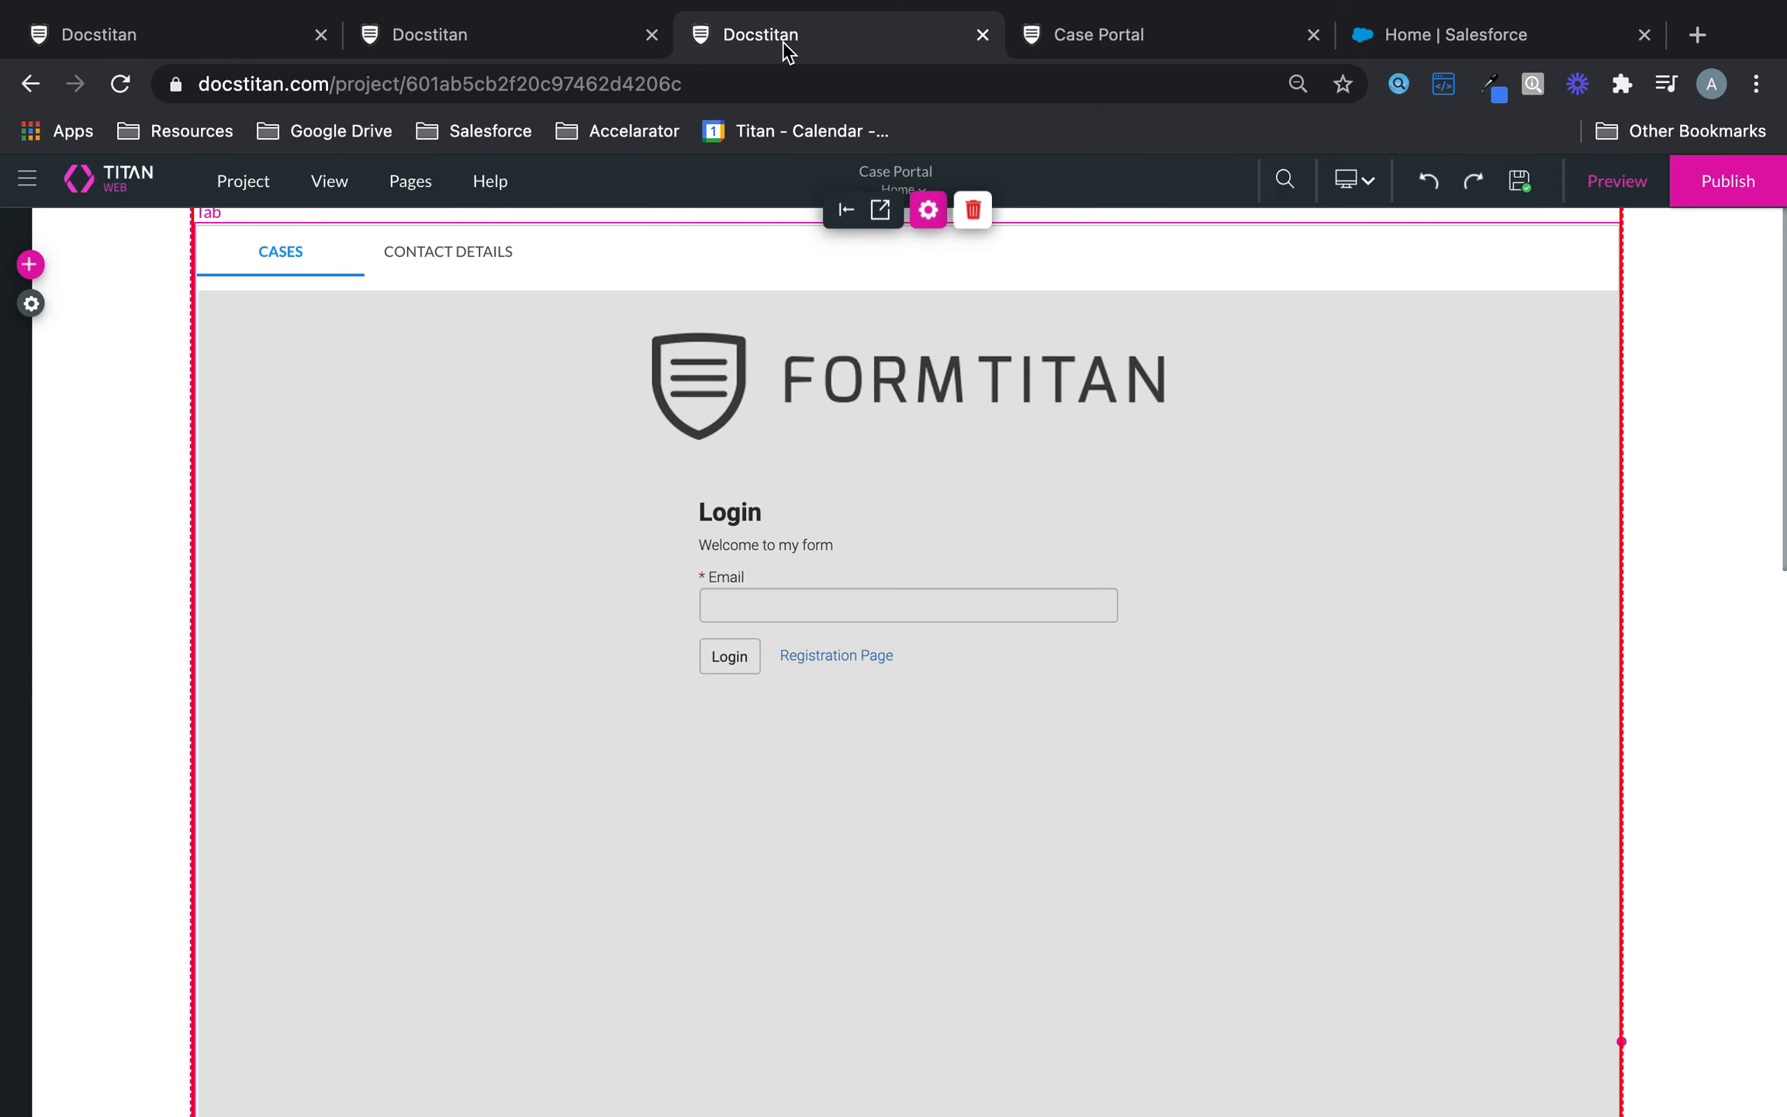
pyautogui.click(1078, 357)
pyautogui.click(929, 255)
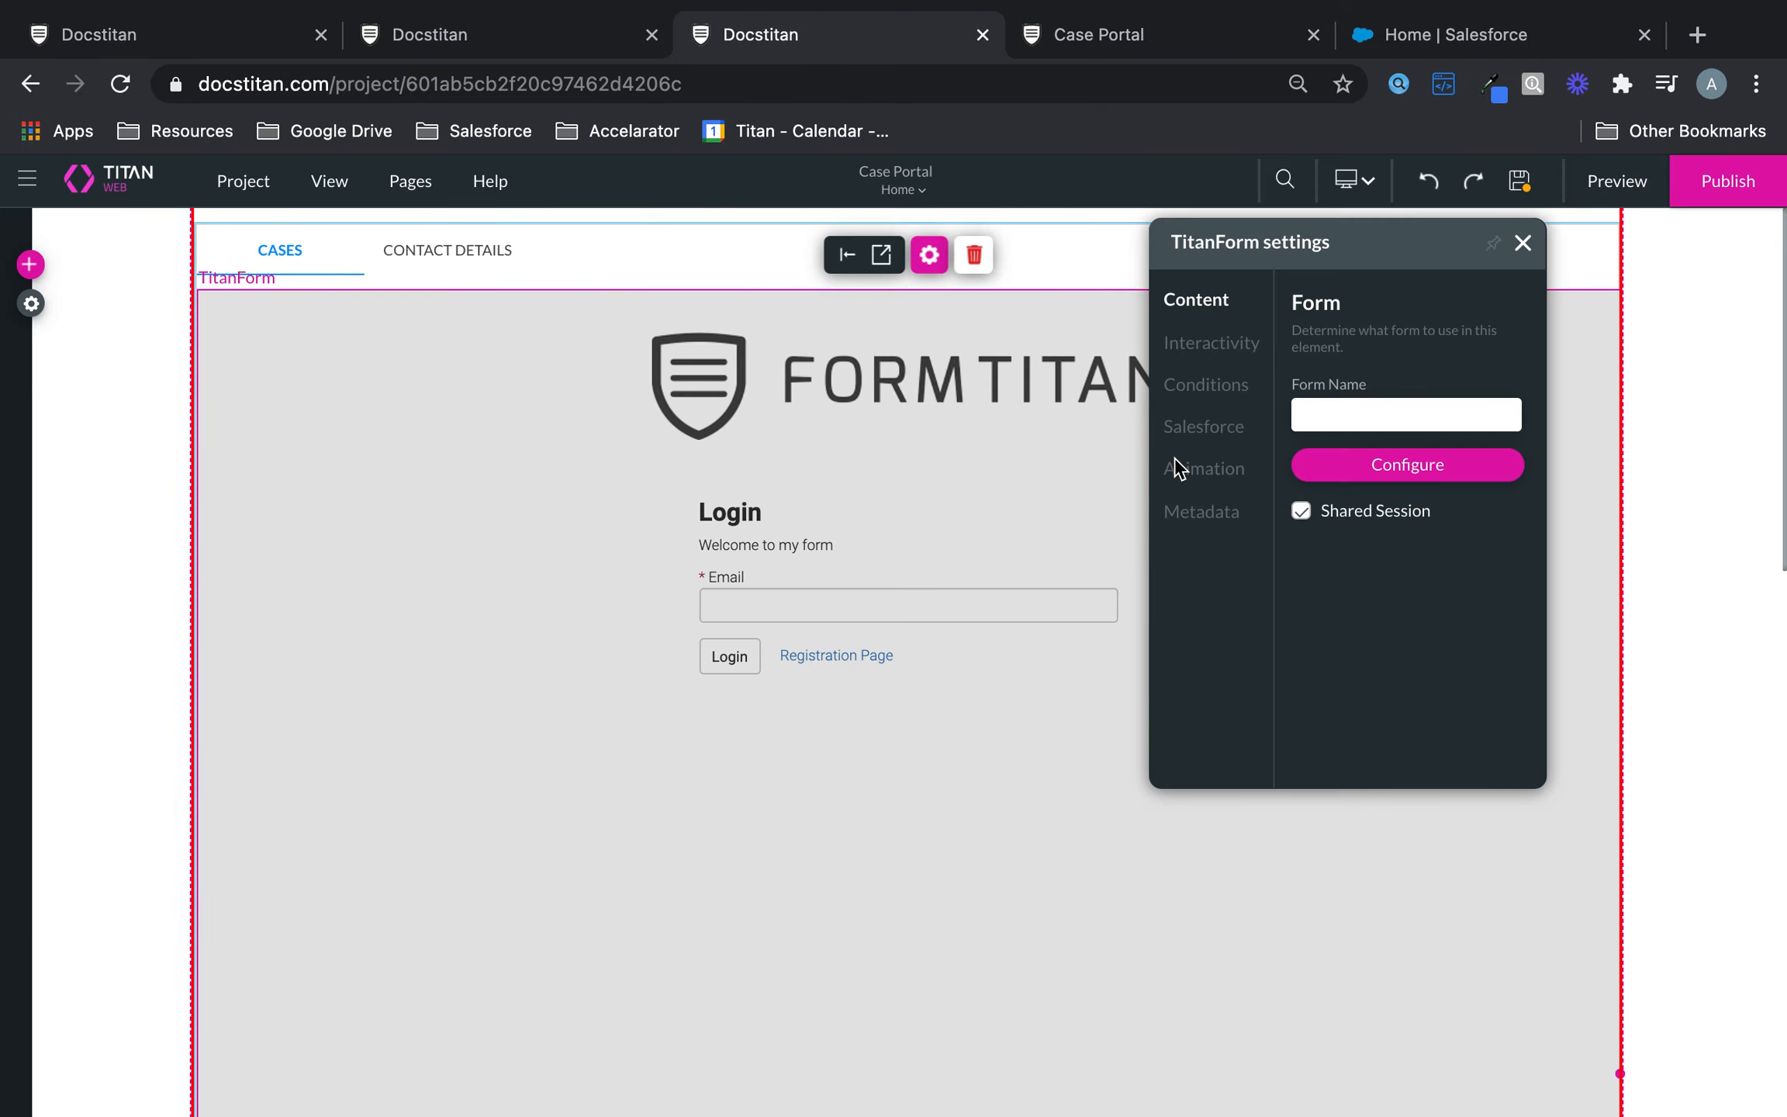
pyautogui.click(1240, 356)
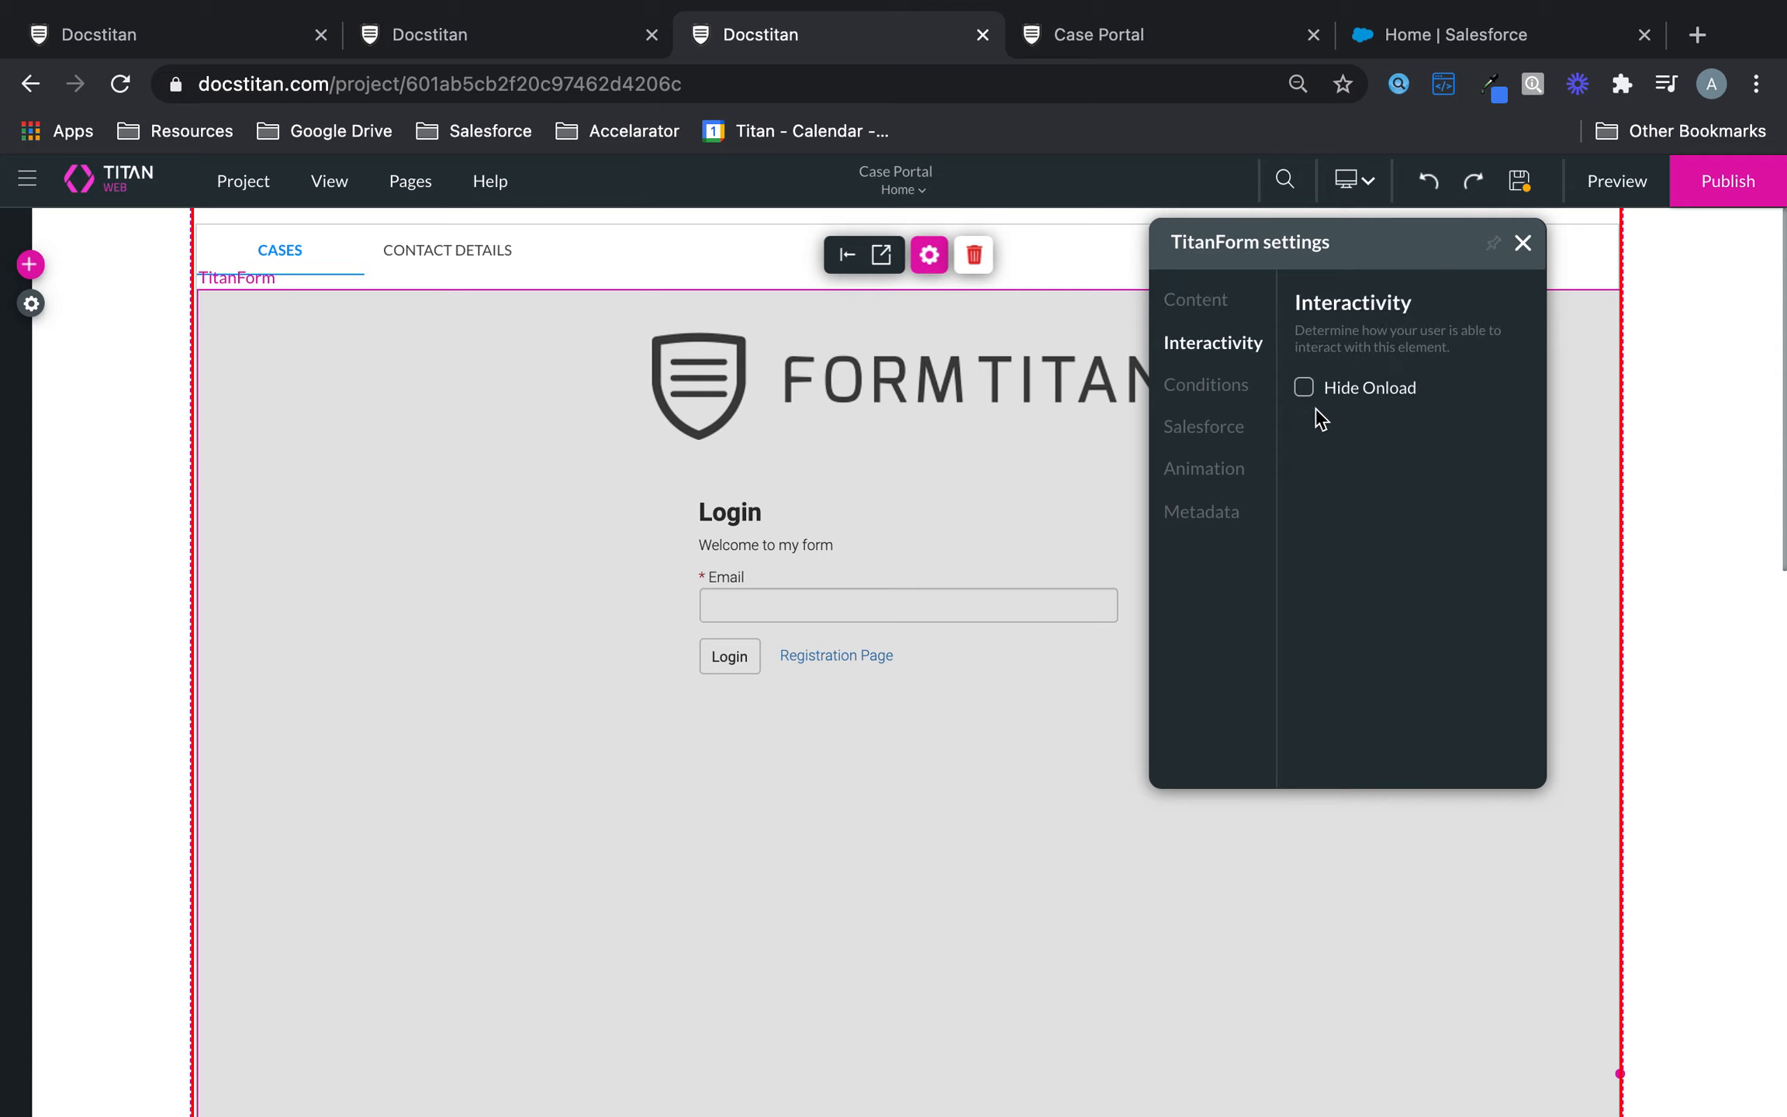
pyautogui.click(1223, 309)
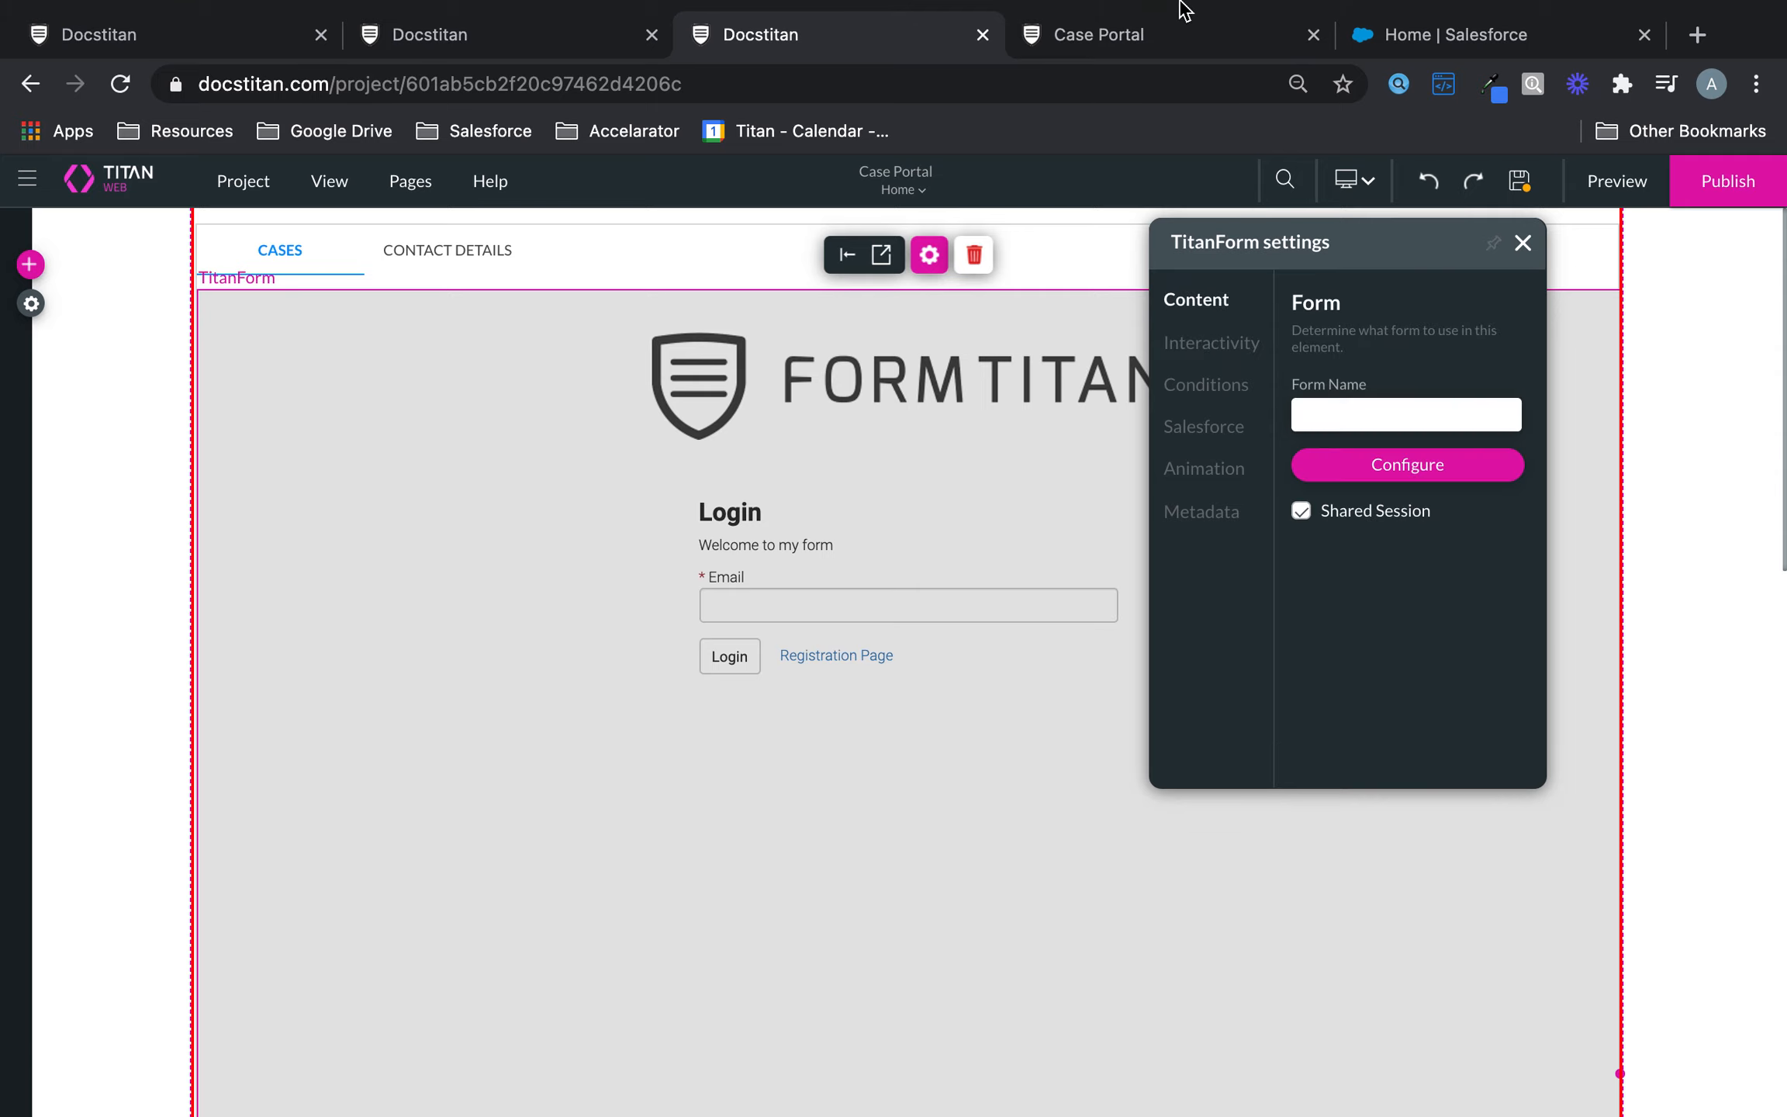
pyautogui.moveTo(1184, 10)
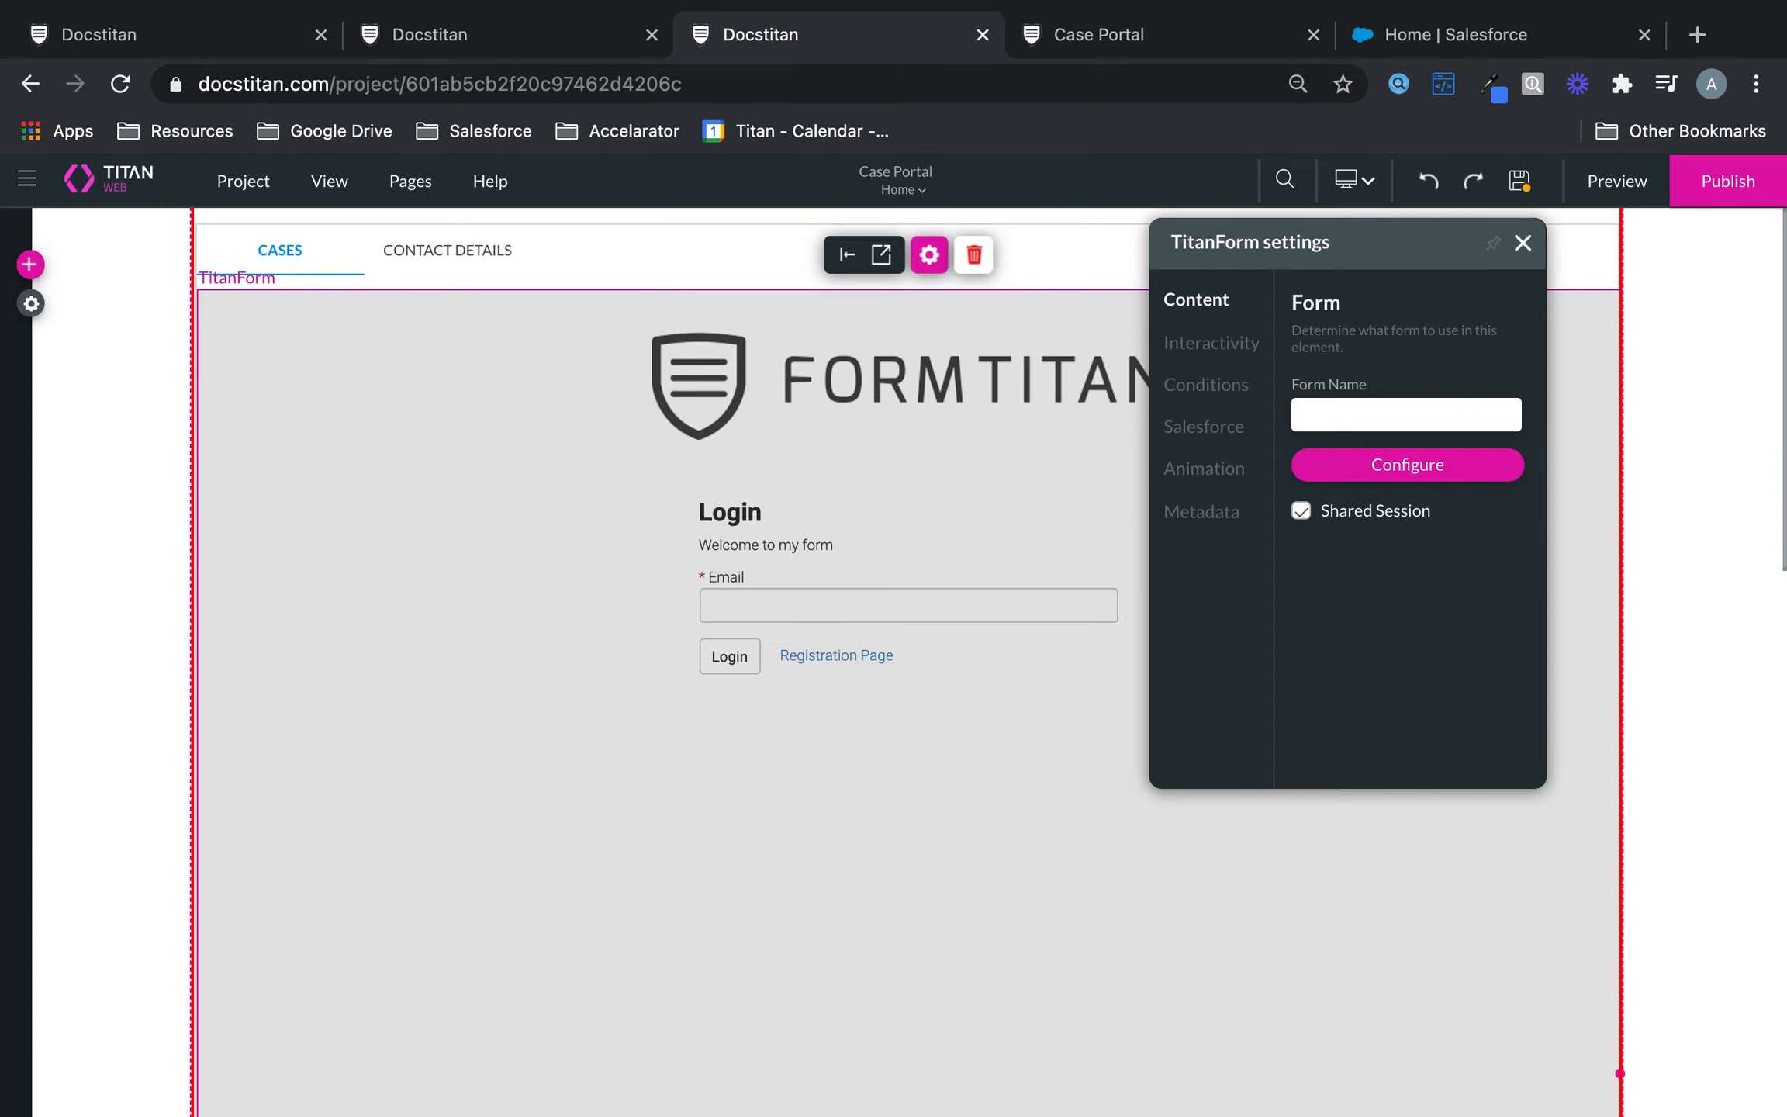